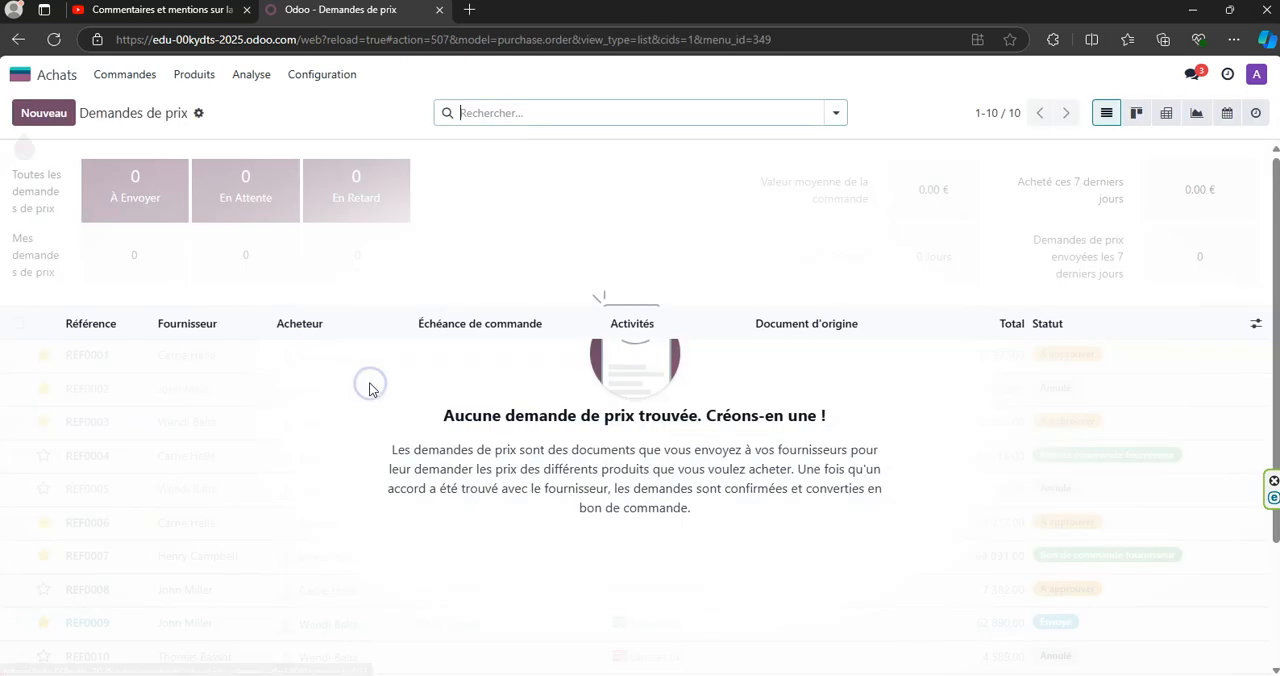
- Open the supplier list (Fournisseurs) from the orders section of the Achats app
click(143, 82)
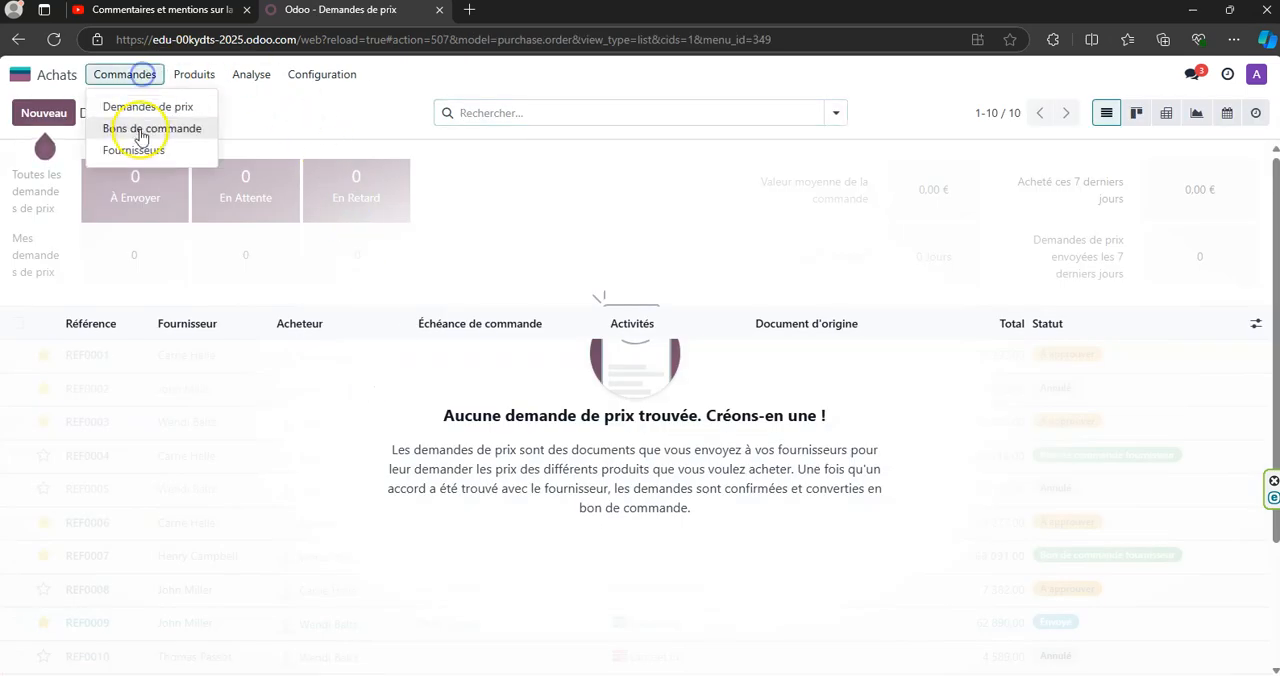
click(137, 150)
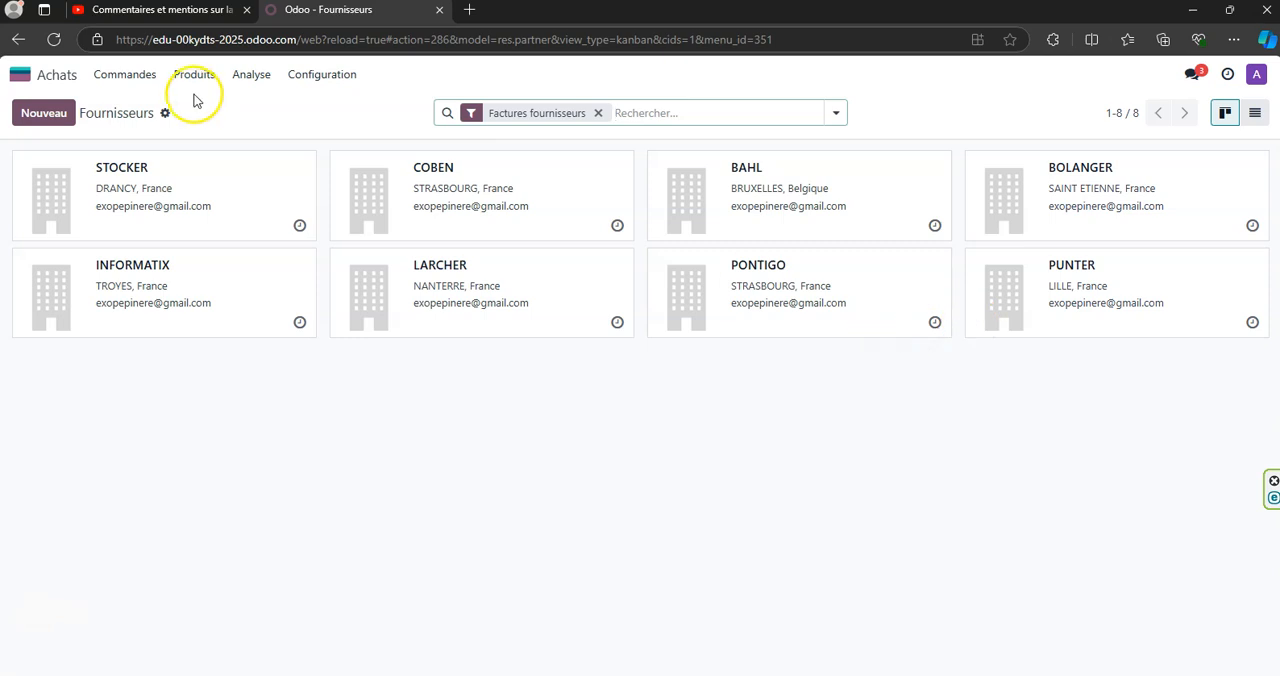
- Switch to the Comptabilité app and open the STOCKER record from its supplier list
click(26, 75)
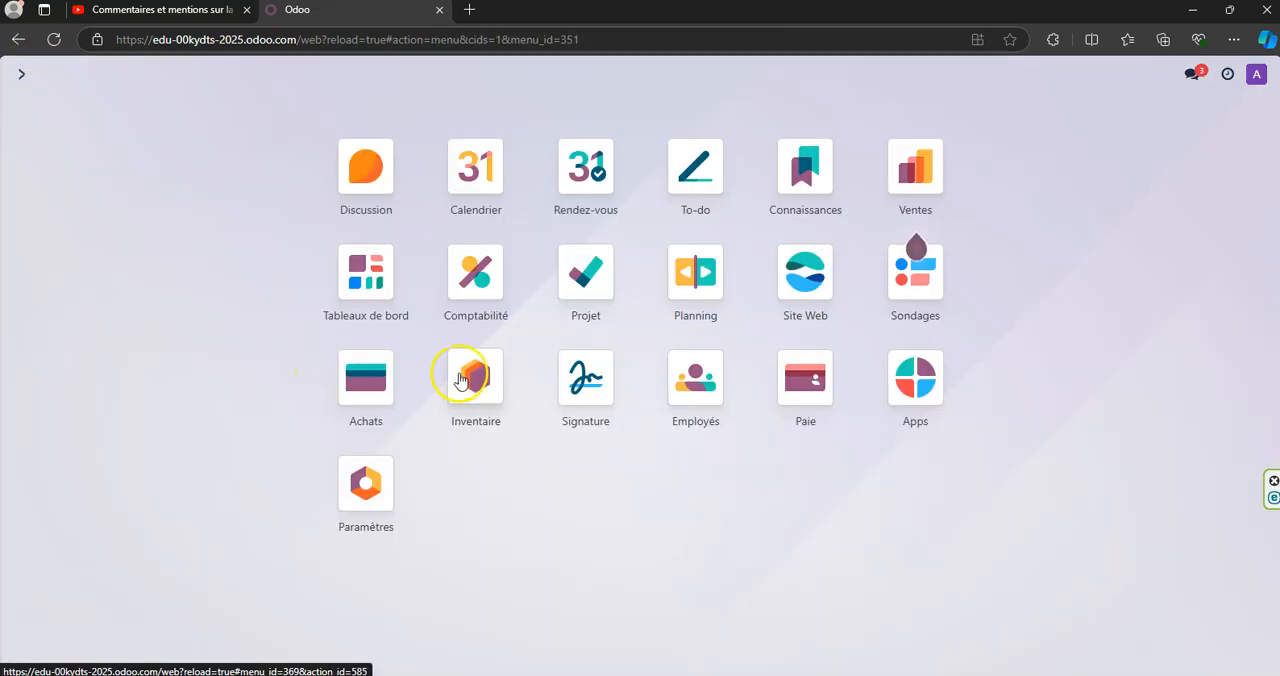
click(469, 279)
click(309, 76)
click(316, 238)
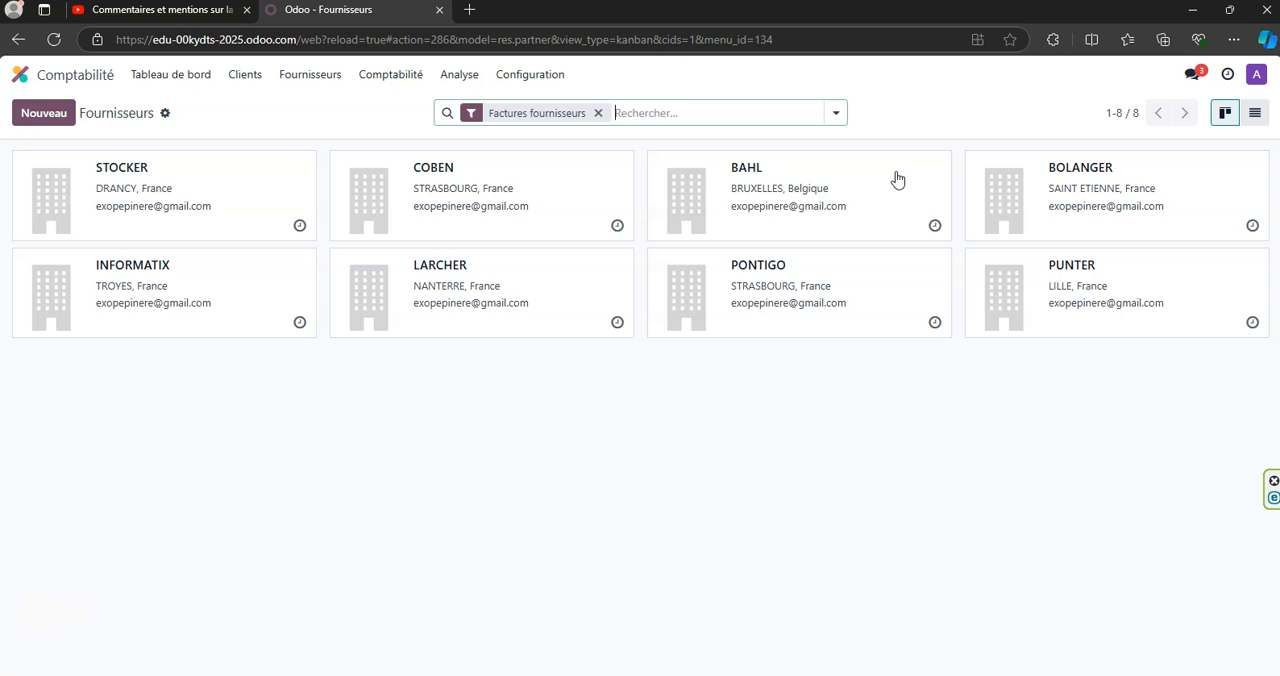
click(264, 190)
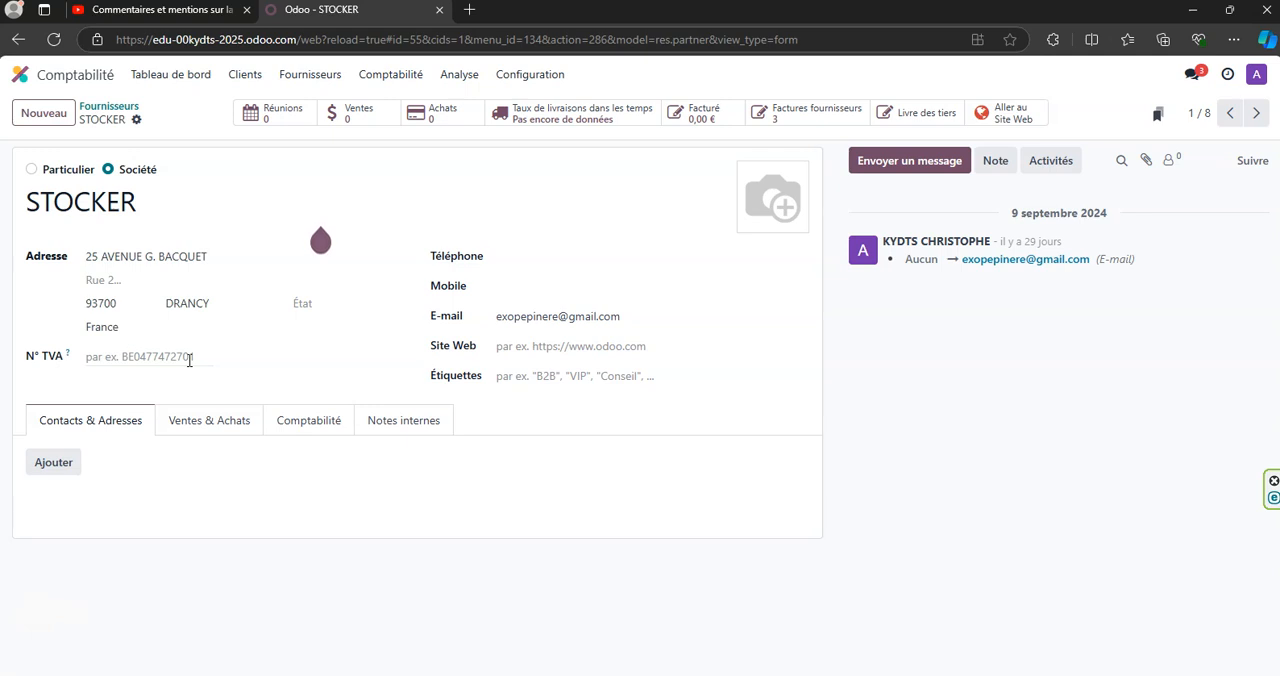
- Add the tags B2B and FR to the STOCKER supplier record
click(137, 359)
click(525, 378)
text(b2)
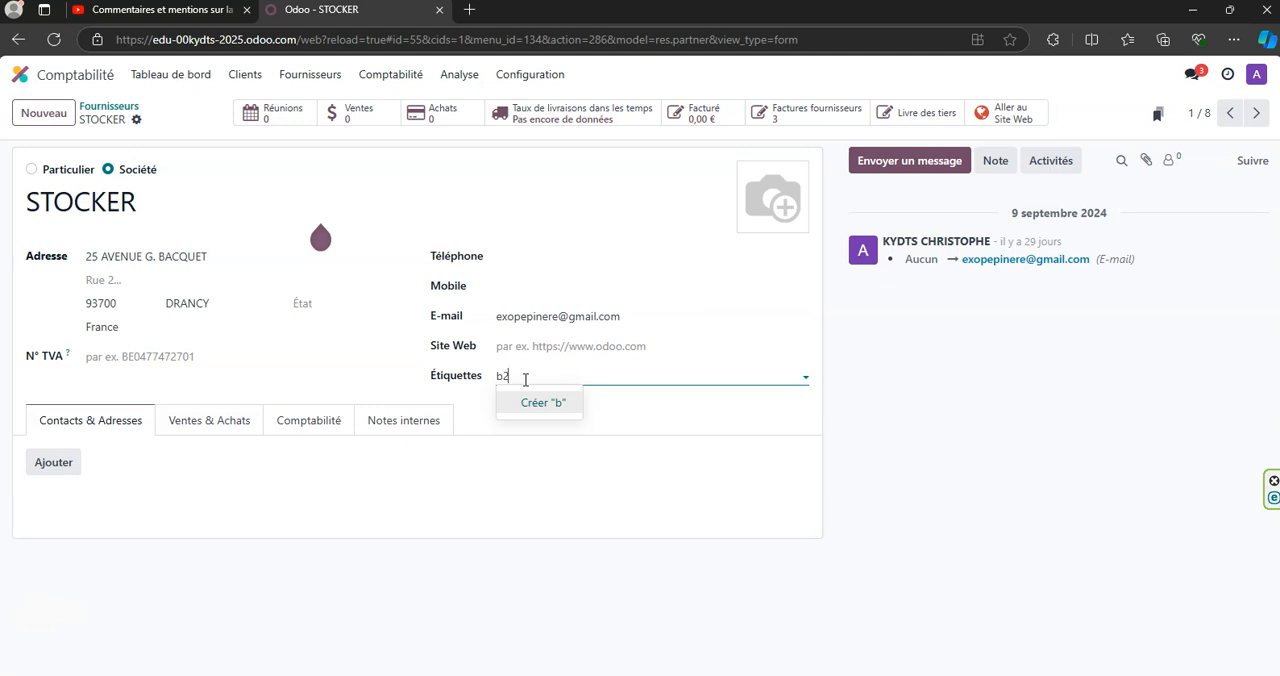
key(BackSpace)
key(BackSpace)
text(B2B)
key(Return)
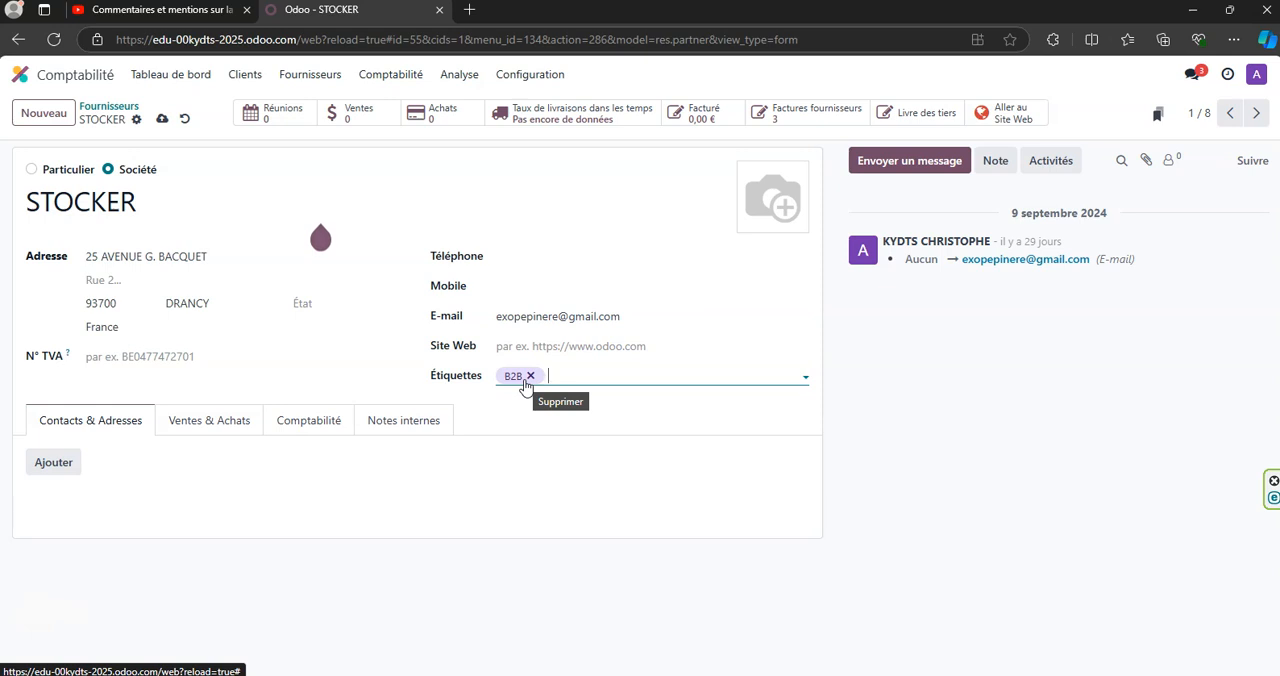
text(FR)
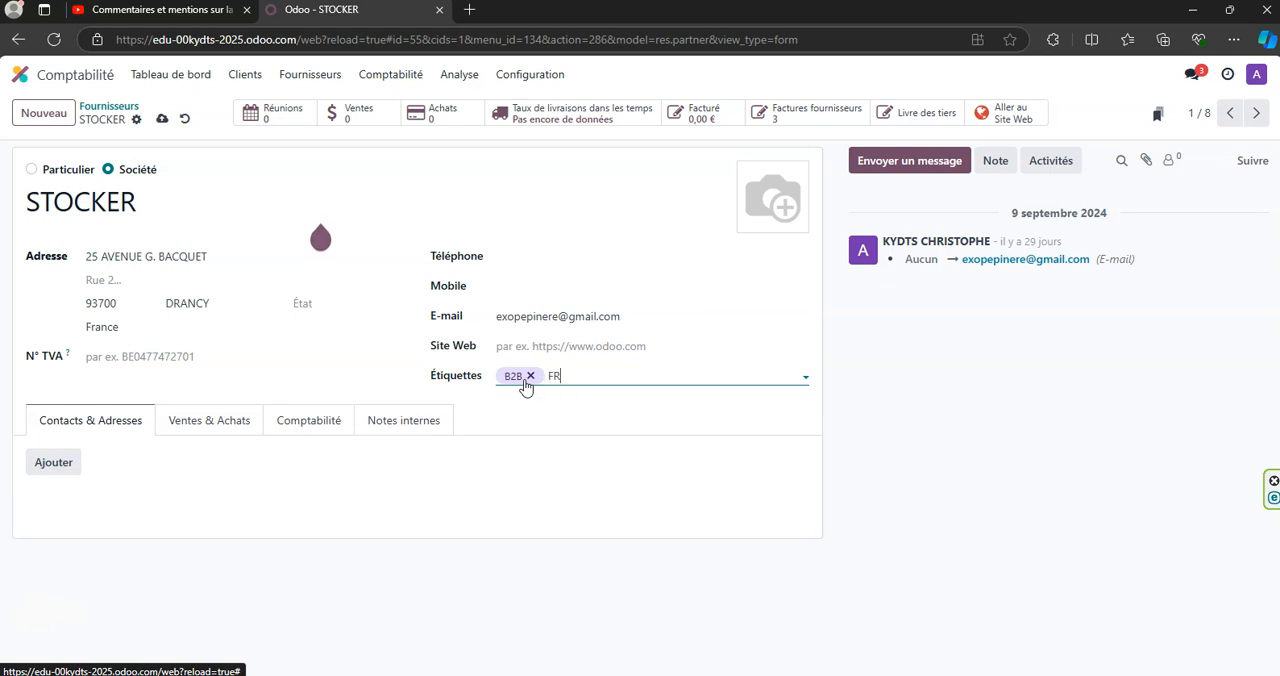
key(Return)
click(511, 347)
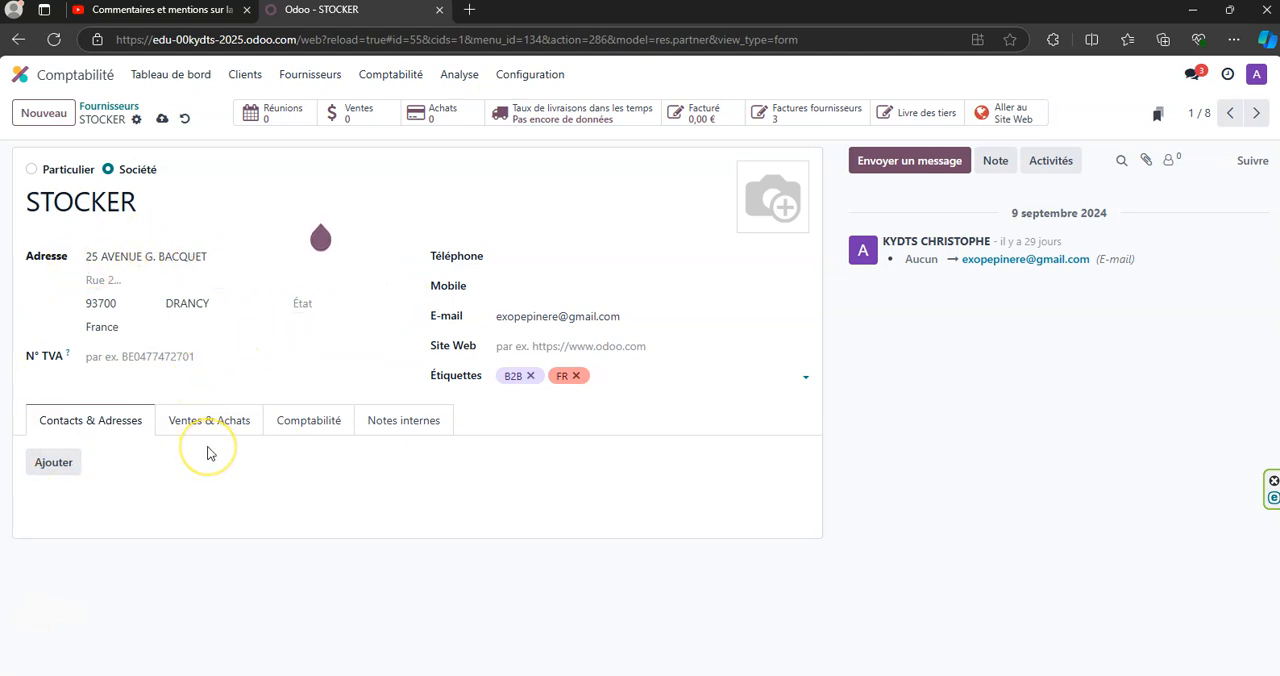
- Examine the fiscal position options in STOCKER's sales and purchase settings
click(187, 424)
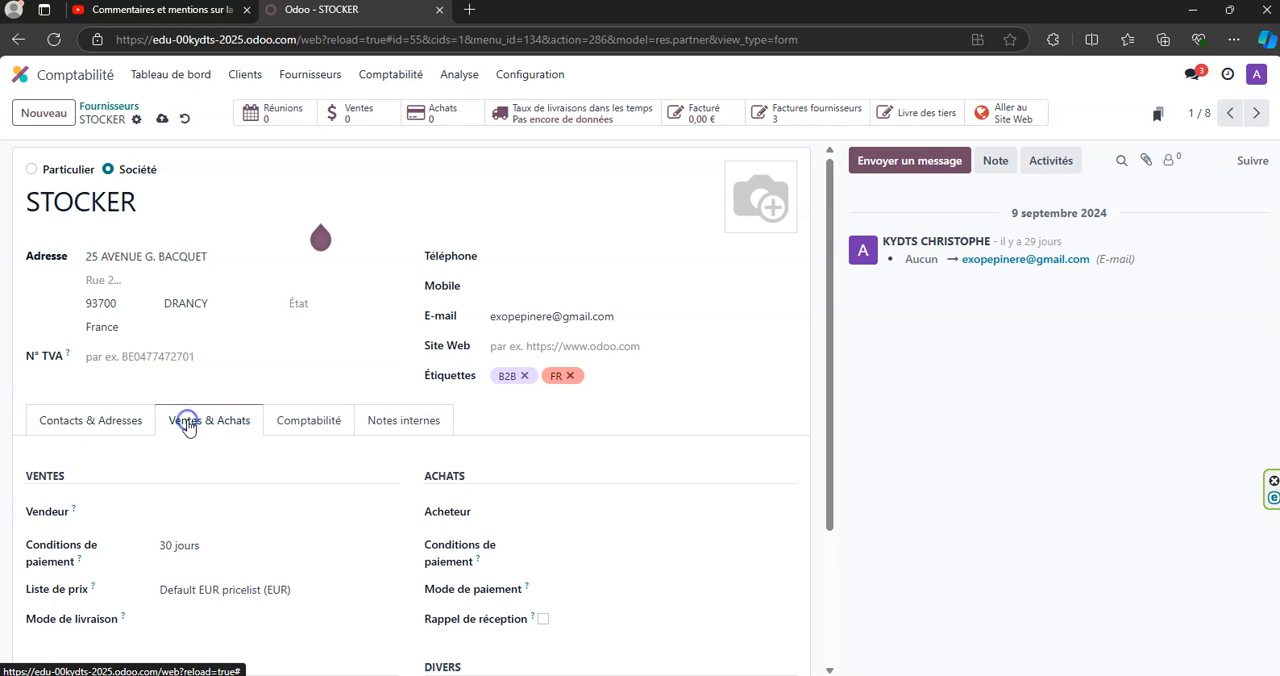
scroll(230, 425, down, 1)
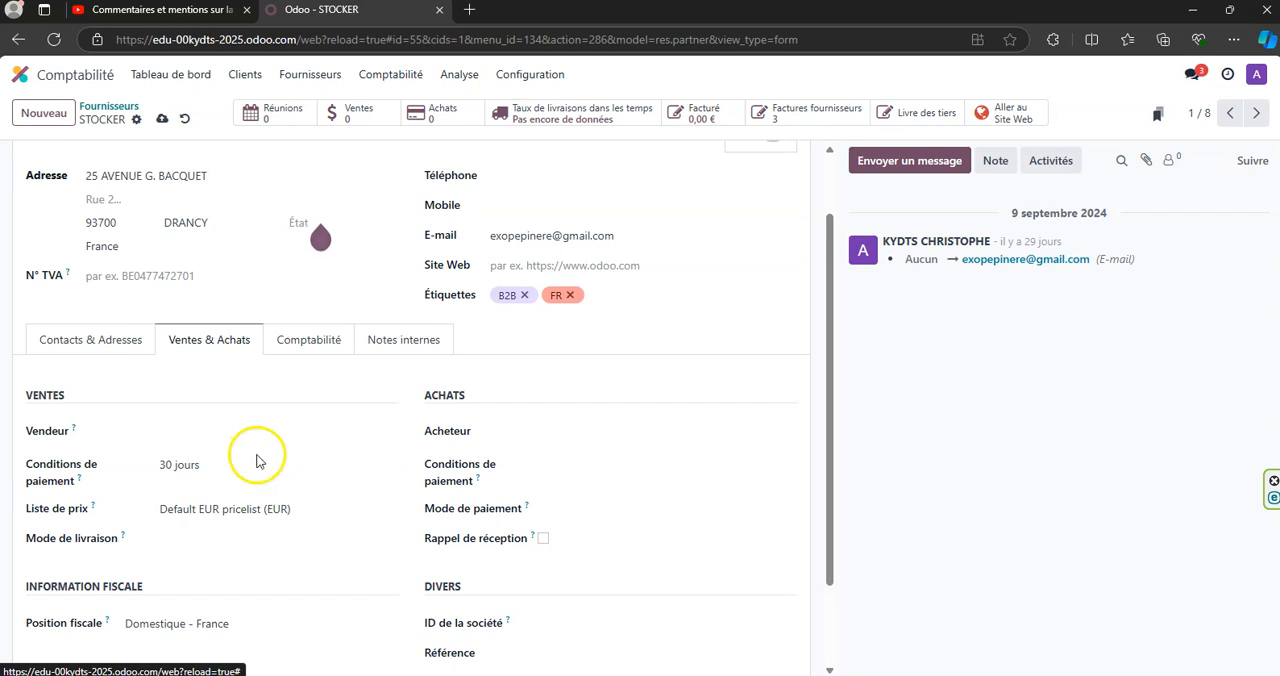
scroll(337, 457, down, 2)
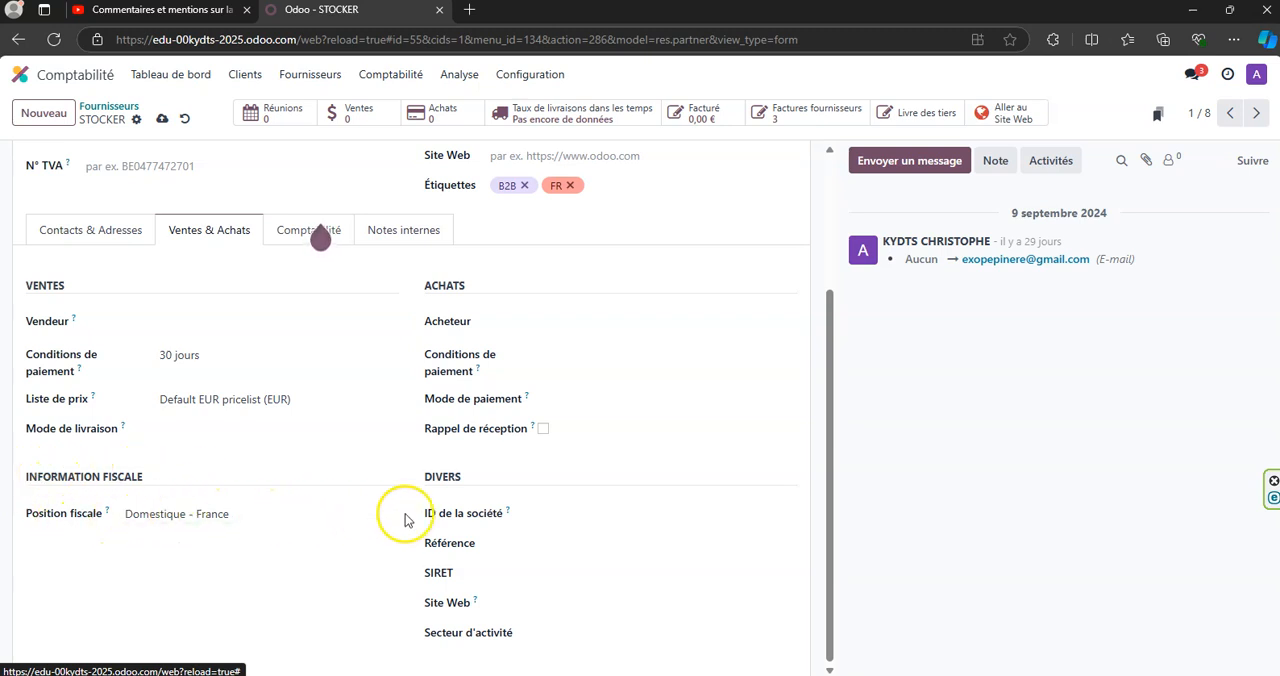
click(320, 511)
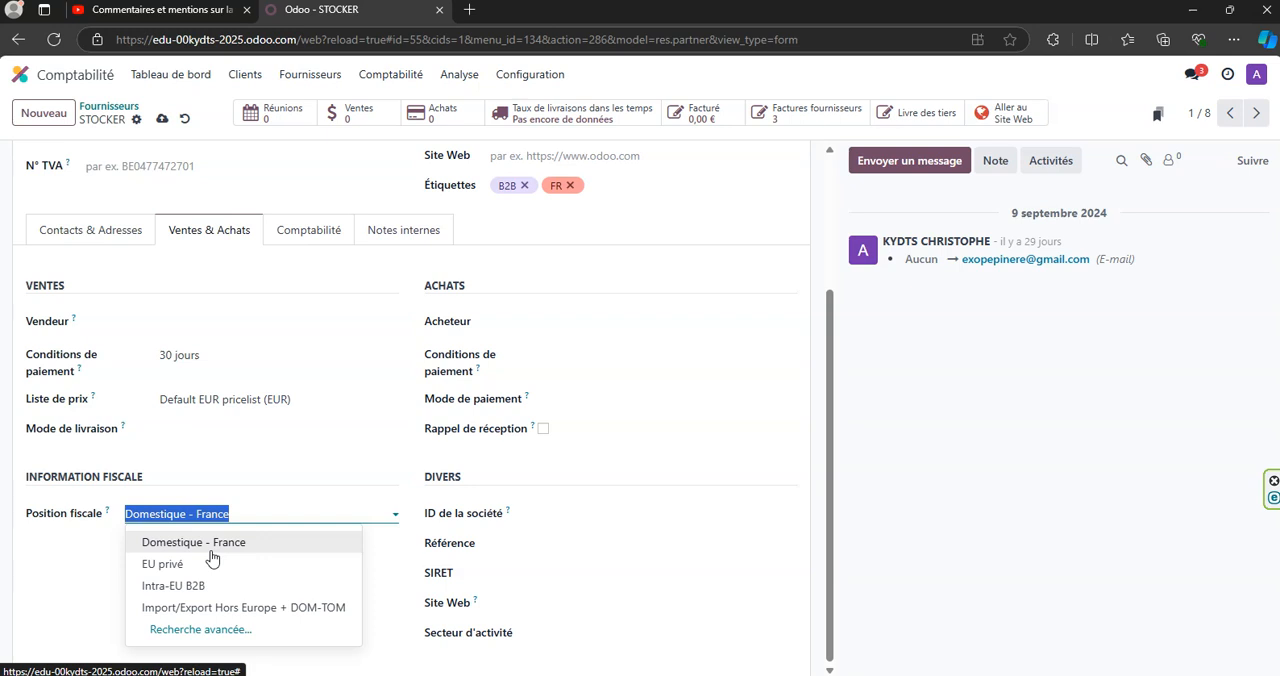
click(268, 458)
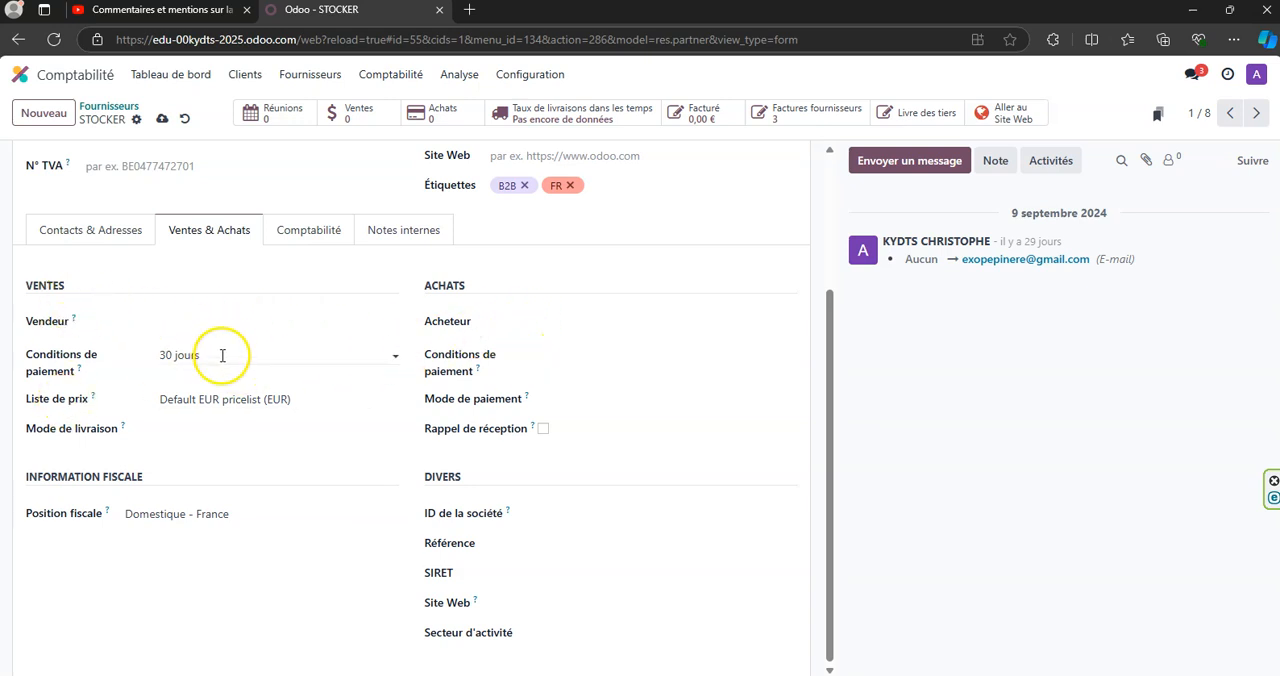
- Examine the available purchase payment terms and payment methods for STOCKER
click(580, 357)
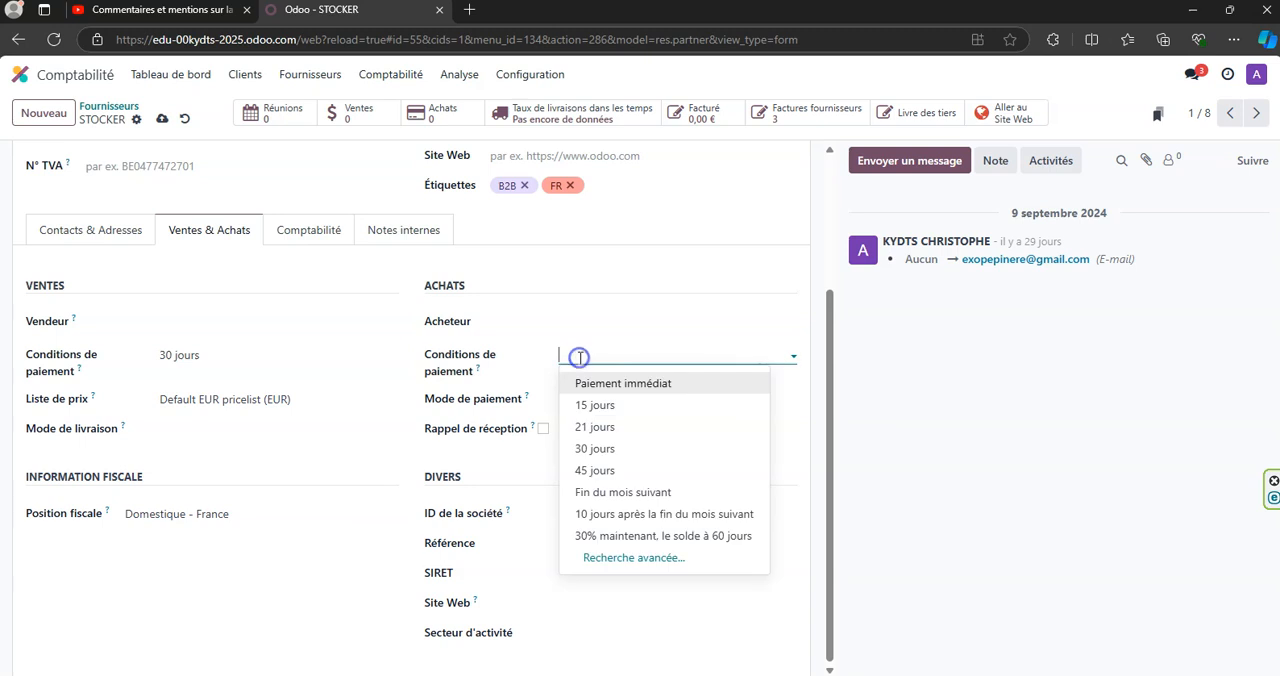
click(156, 274)
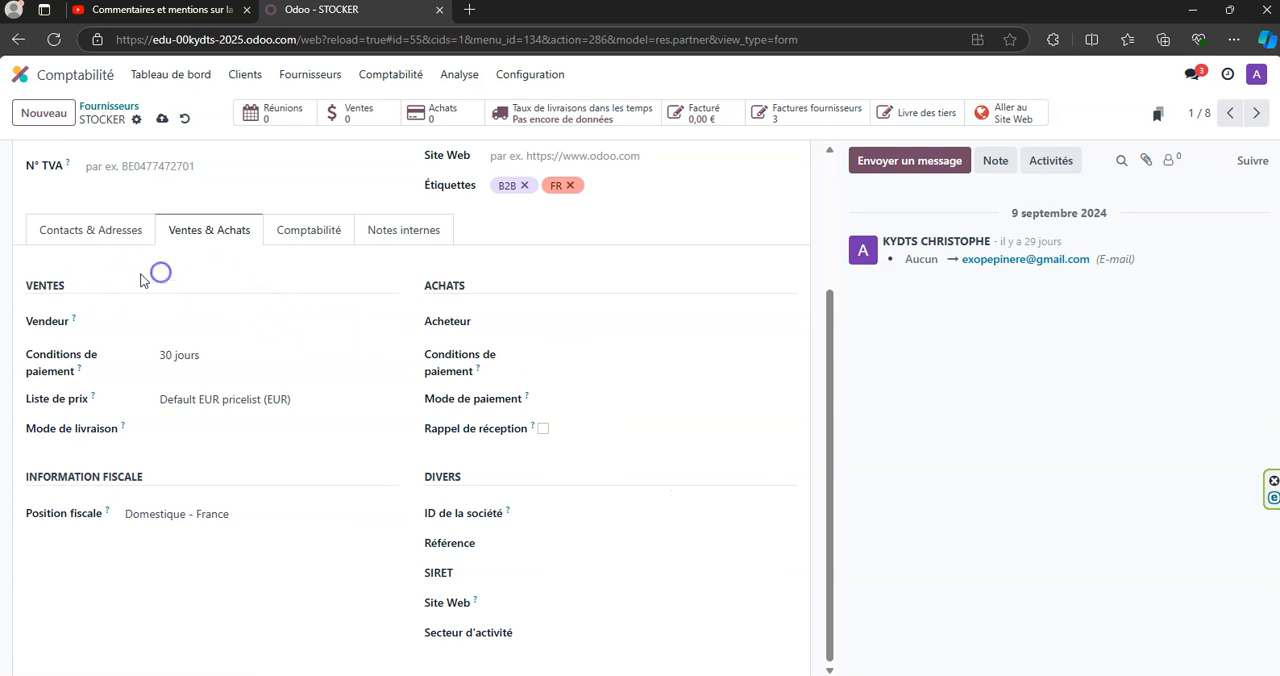
scroll(317, 297, up, 2)
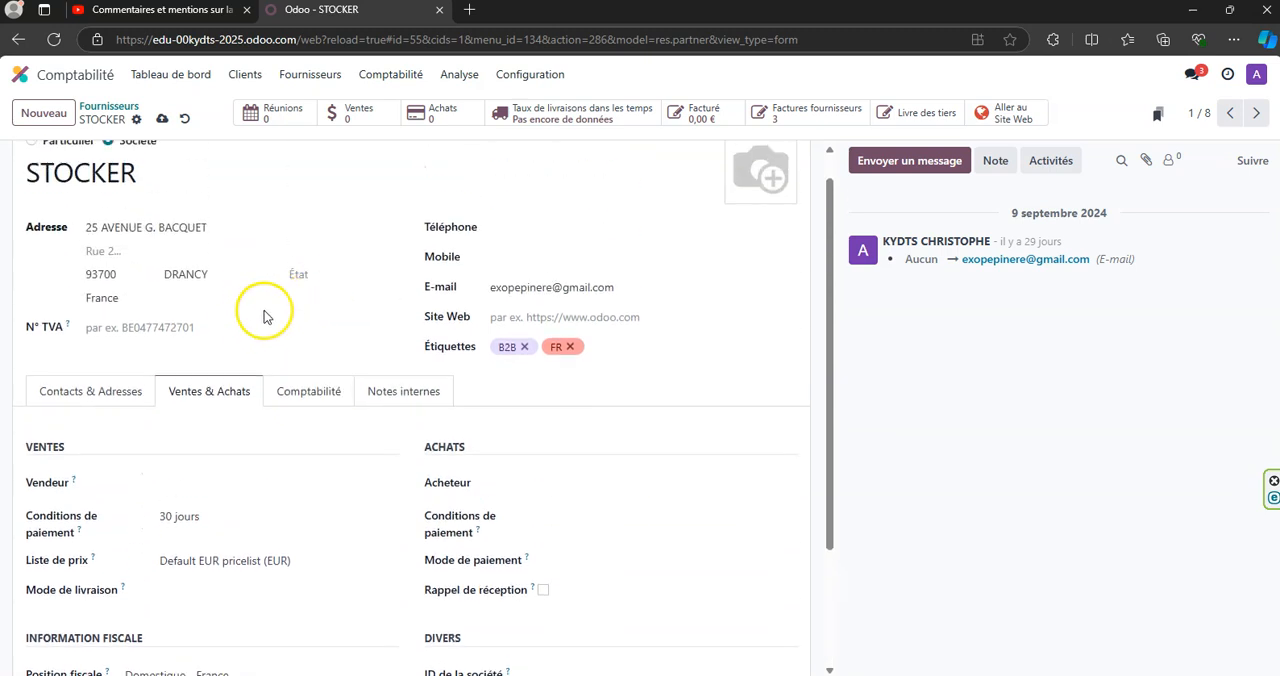
scroll(470, 400, down, 2)
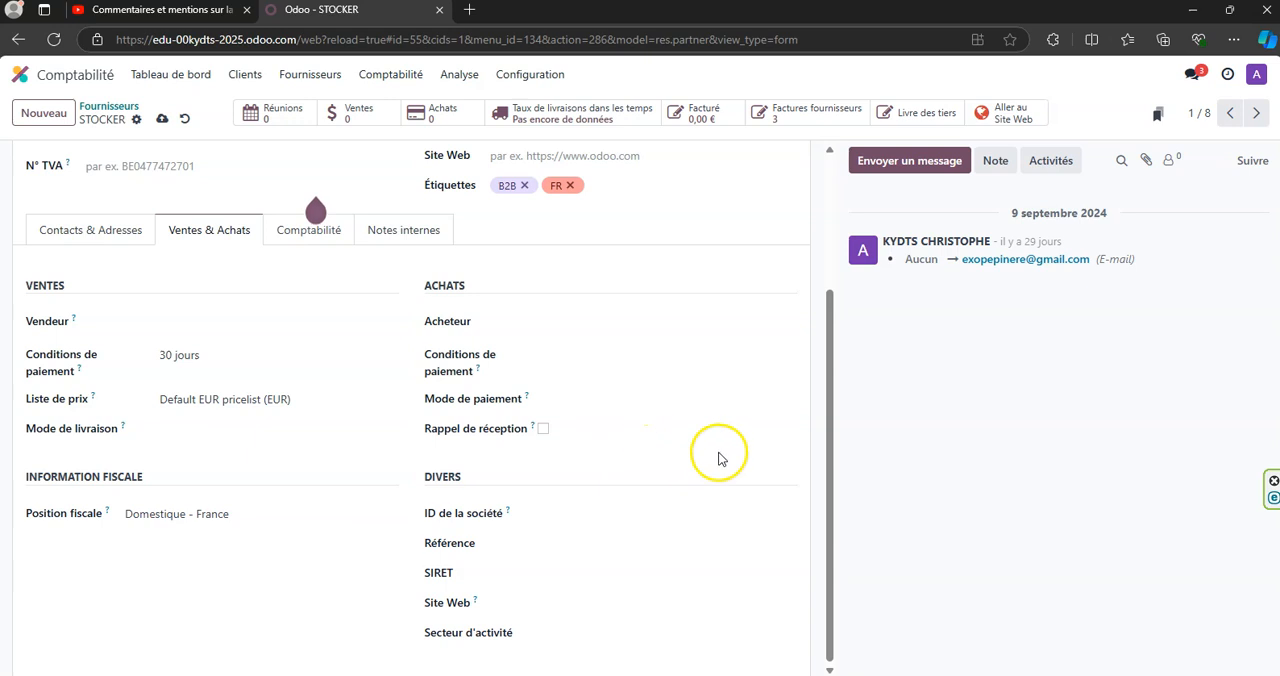
scroll(391, 331, up, 3)
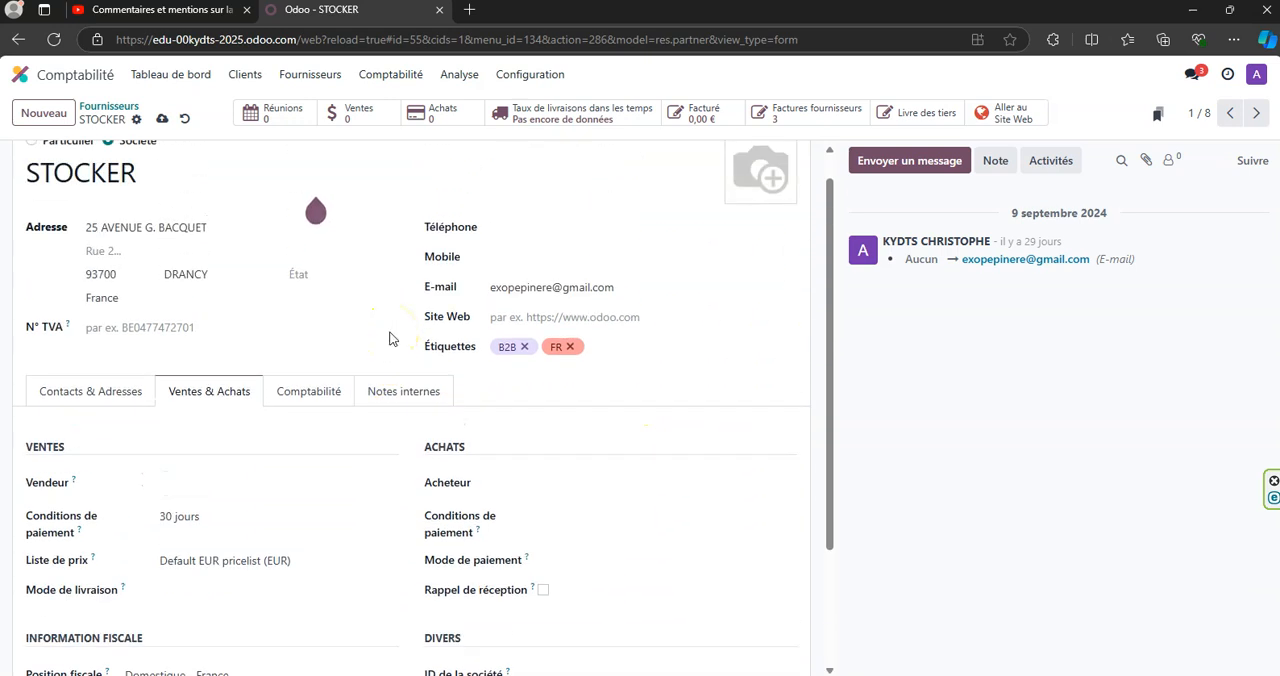
scroll(391, 339, down, 2)
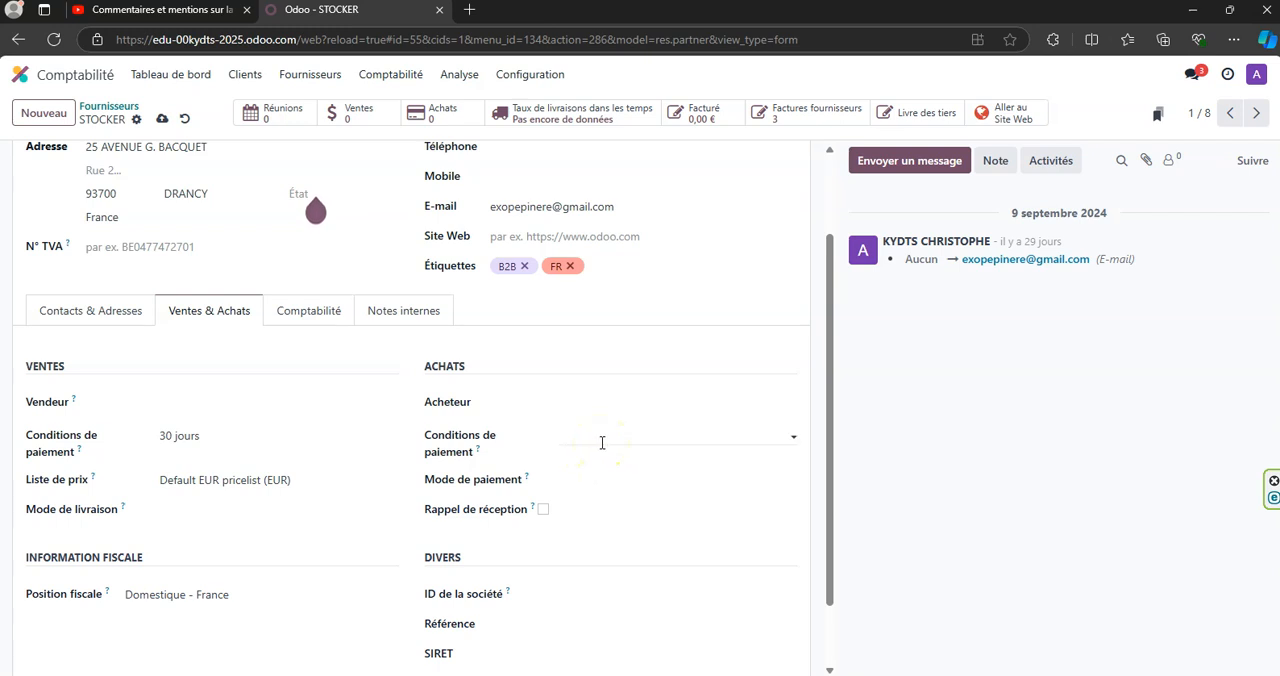
click(791, 436)
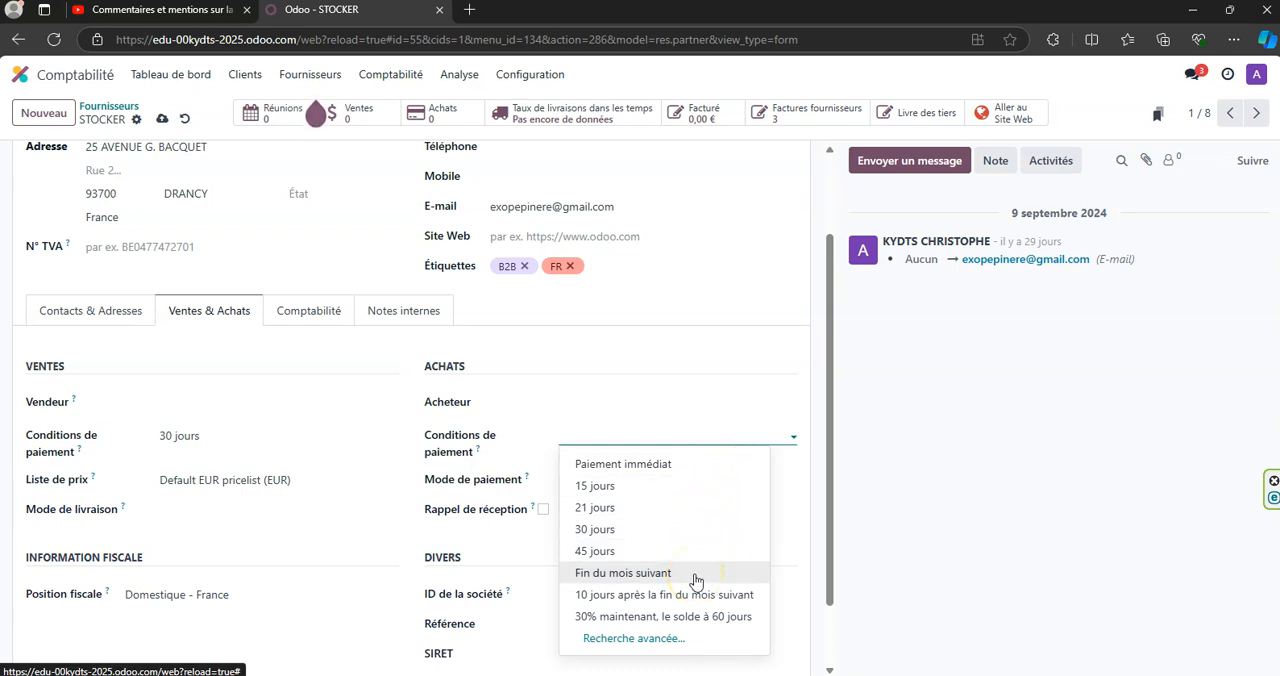
click(711, 355)
click(663, 487)
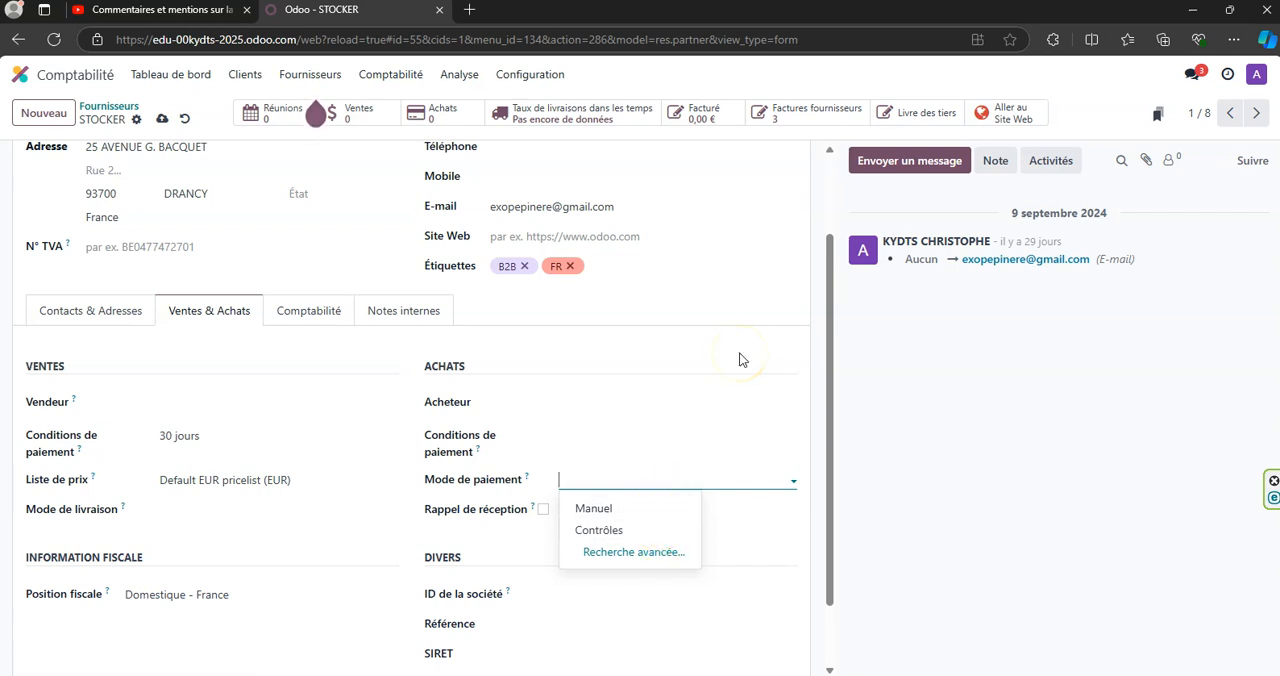
click(702, 316)
scroll(684, 322, up, 2)
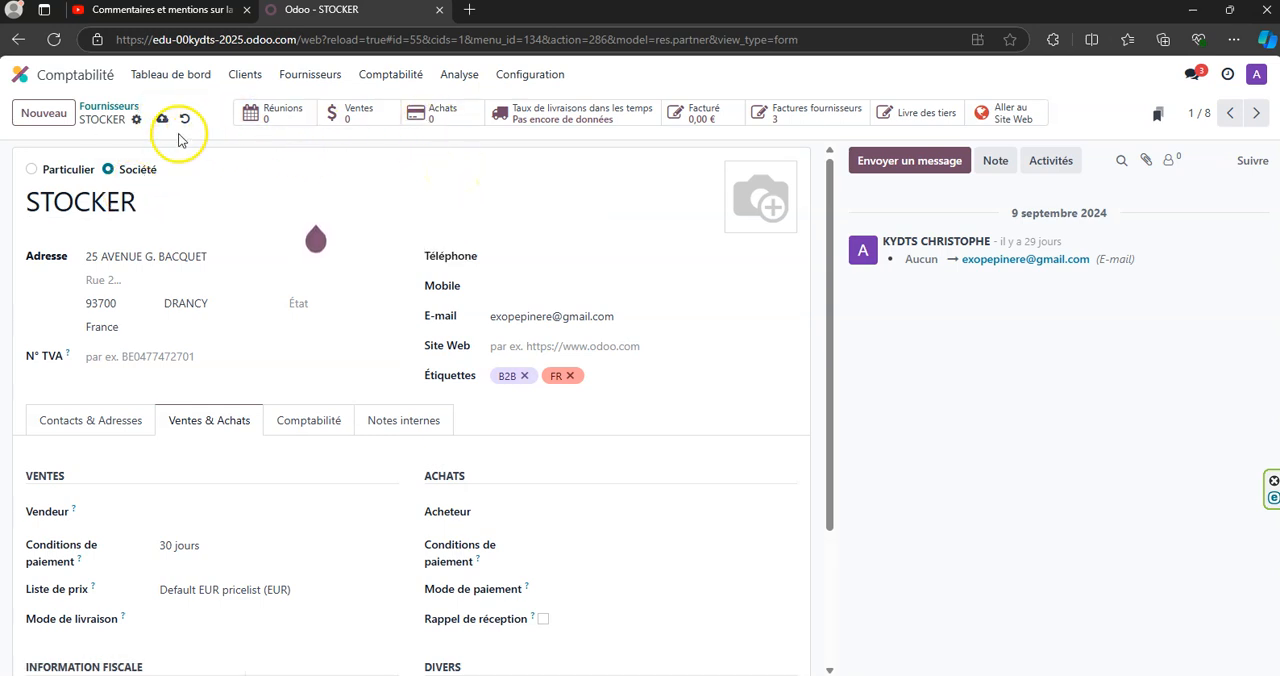
- Return to the supplier list, reopen STOCKER and advance through the records to BAHL
click(117, 116)
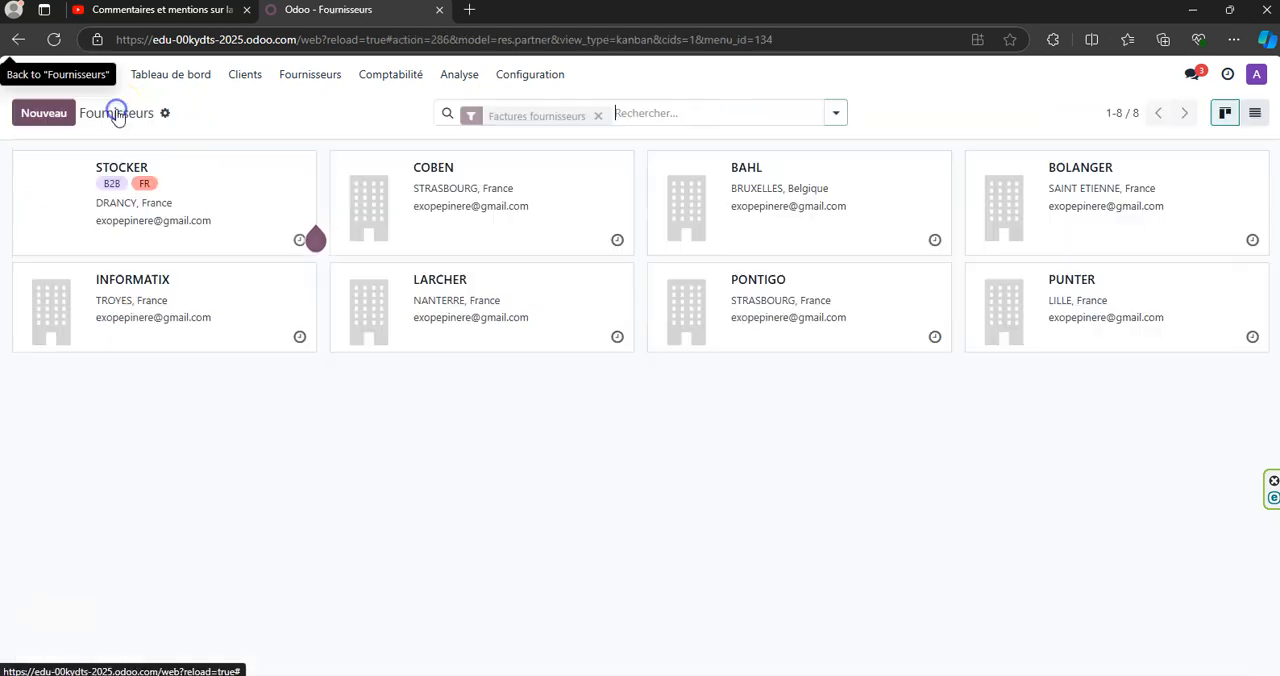
click(217, 219)
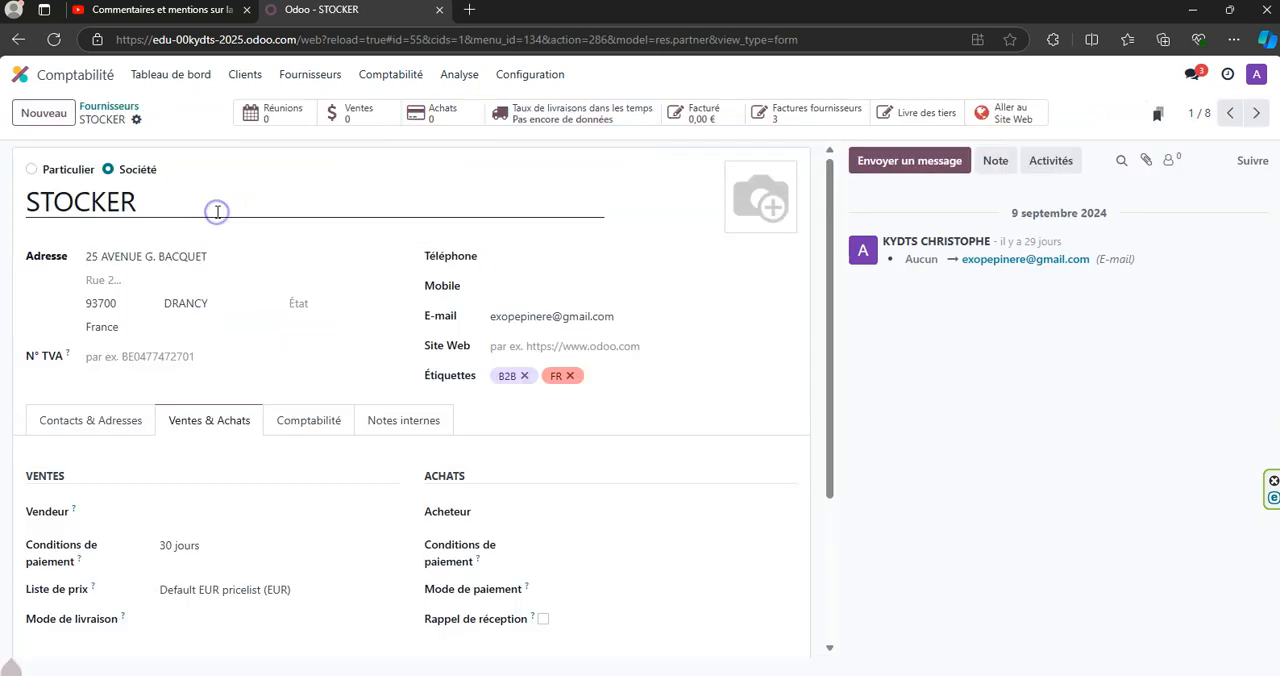
click(1255, 117)
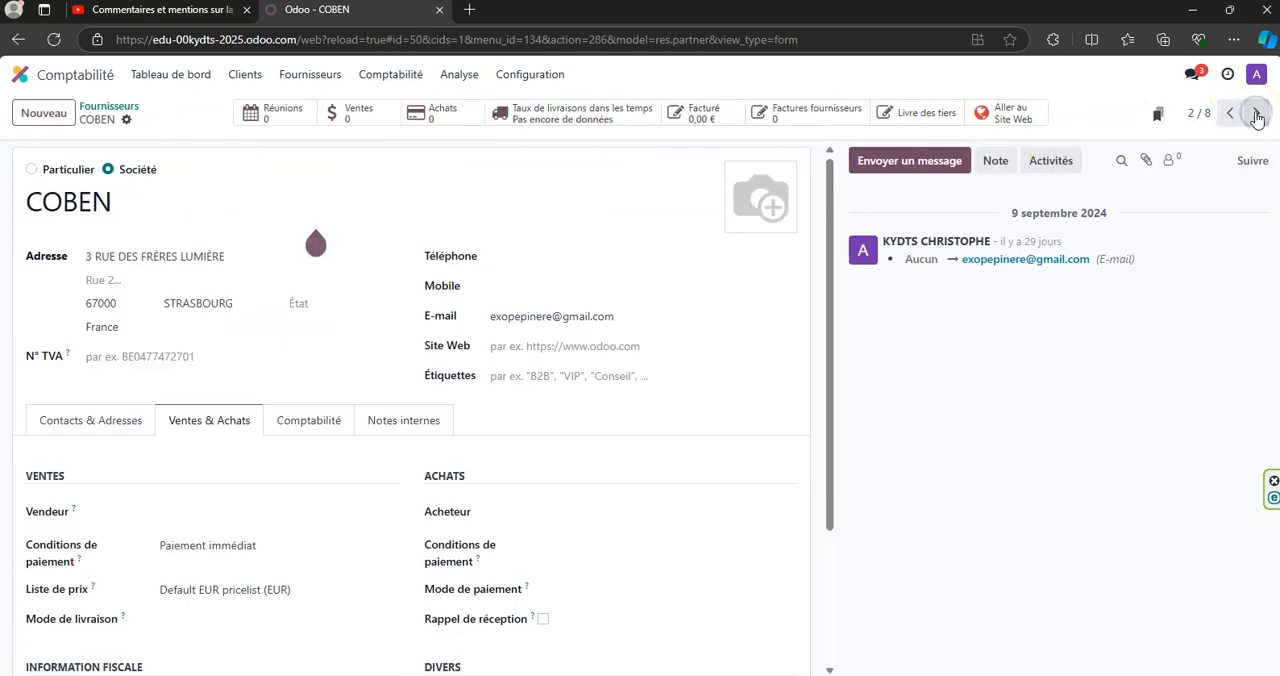
click(1256, 117)
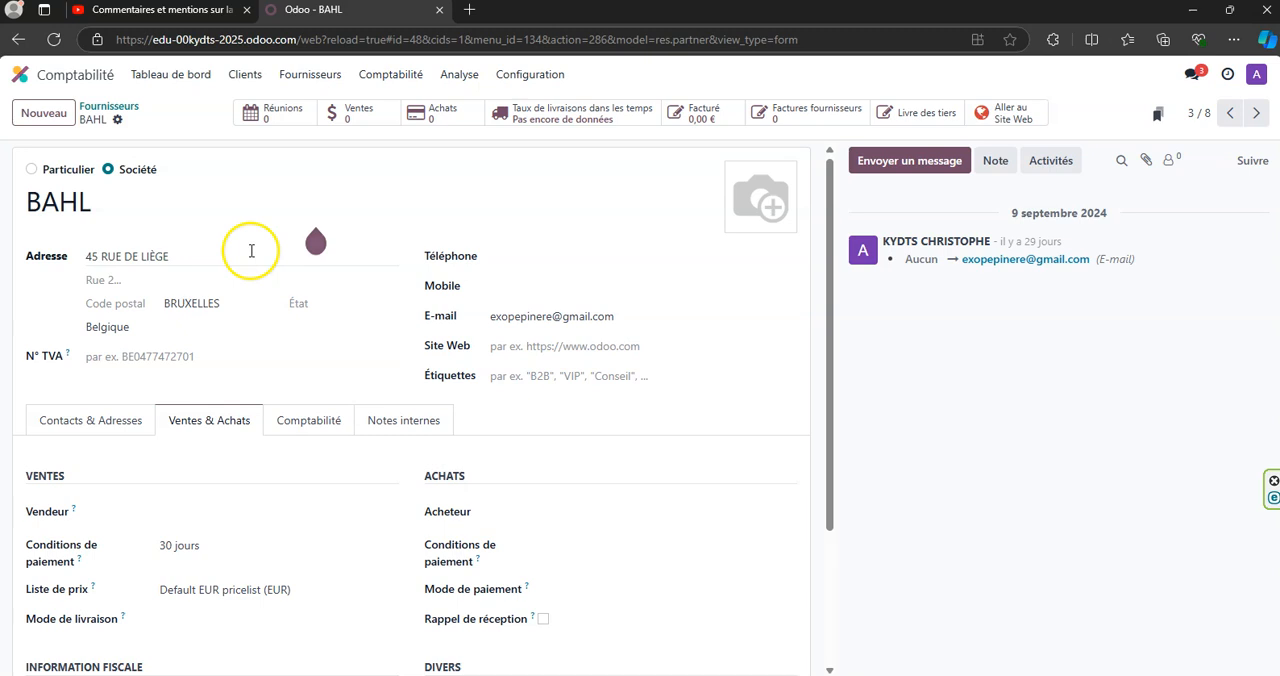
- Compare BAHL's address with its fiscal position and examine the available fiscal position options
scroll(250, 260, down, 1)
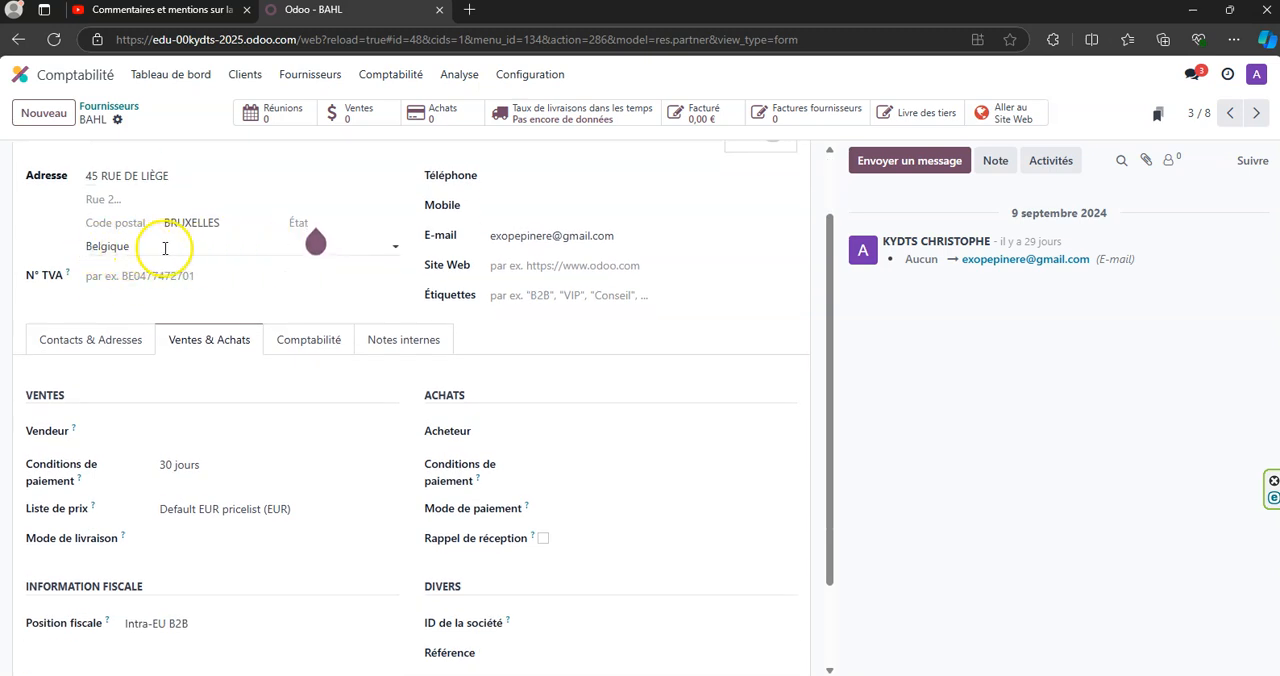
scroll(188, 280, down, 2)
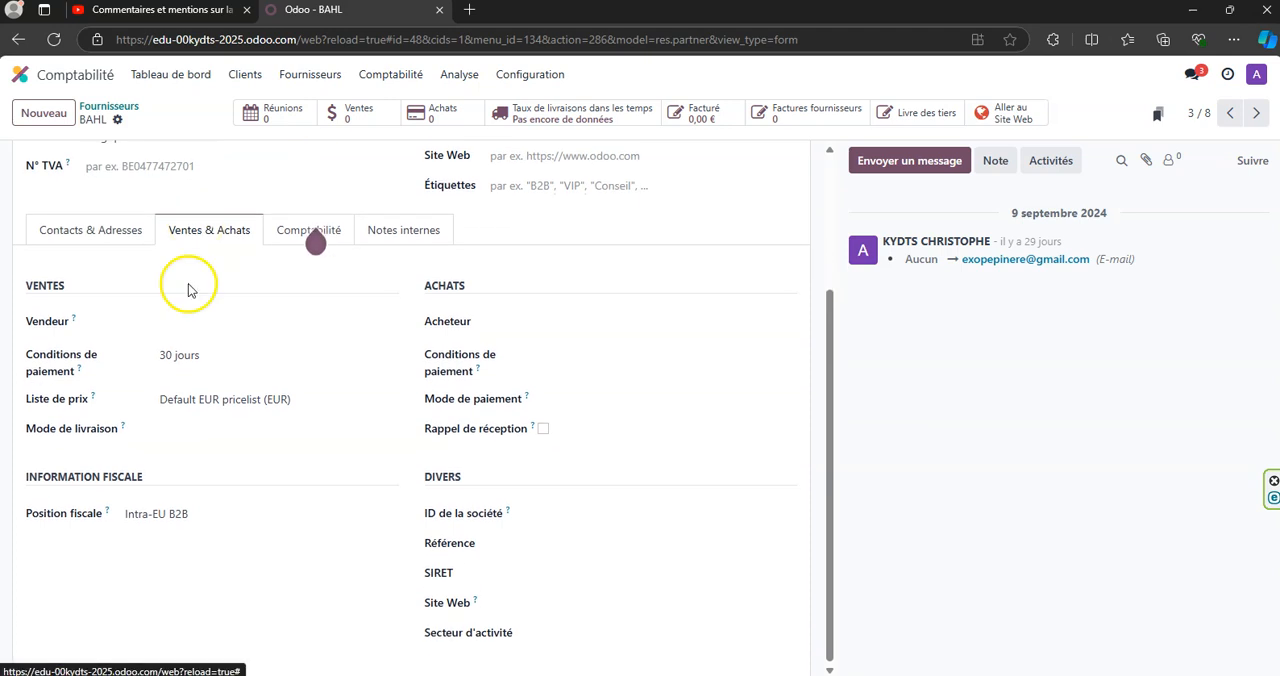
scroll(250, 458, up, 2)
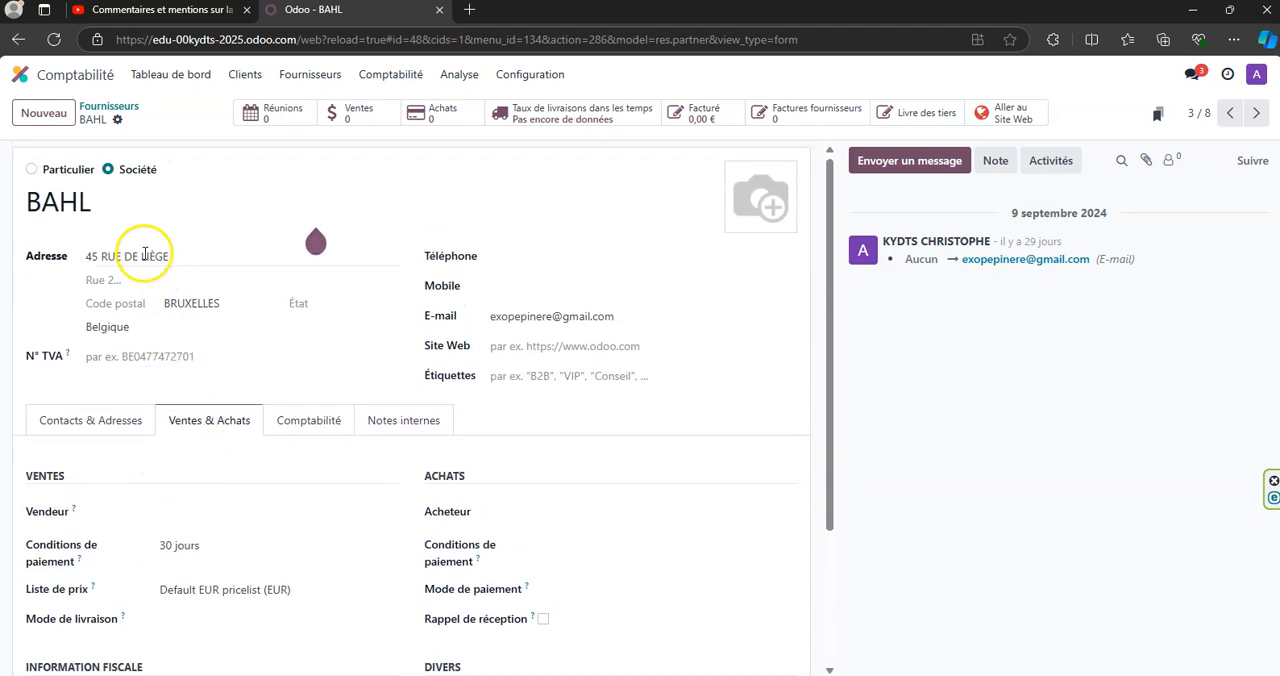
scroll(206, 316, down, 2)
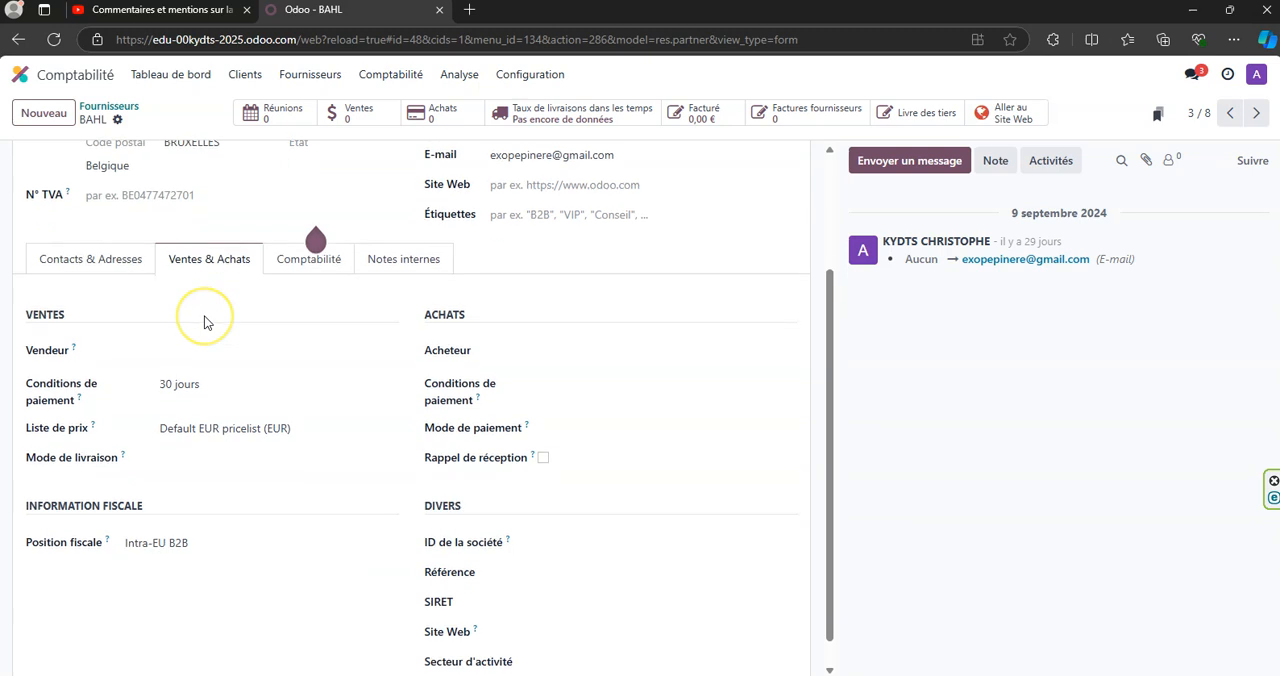
scroll(205, 322, down, 1)
click(192, 513)
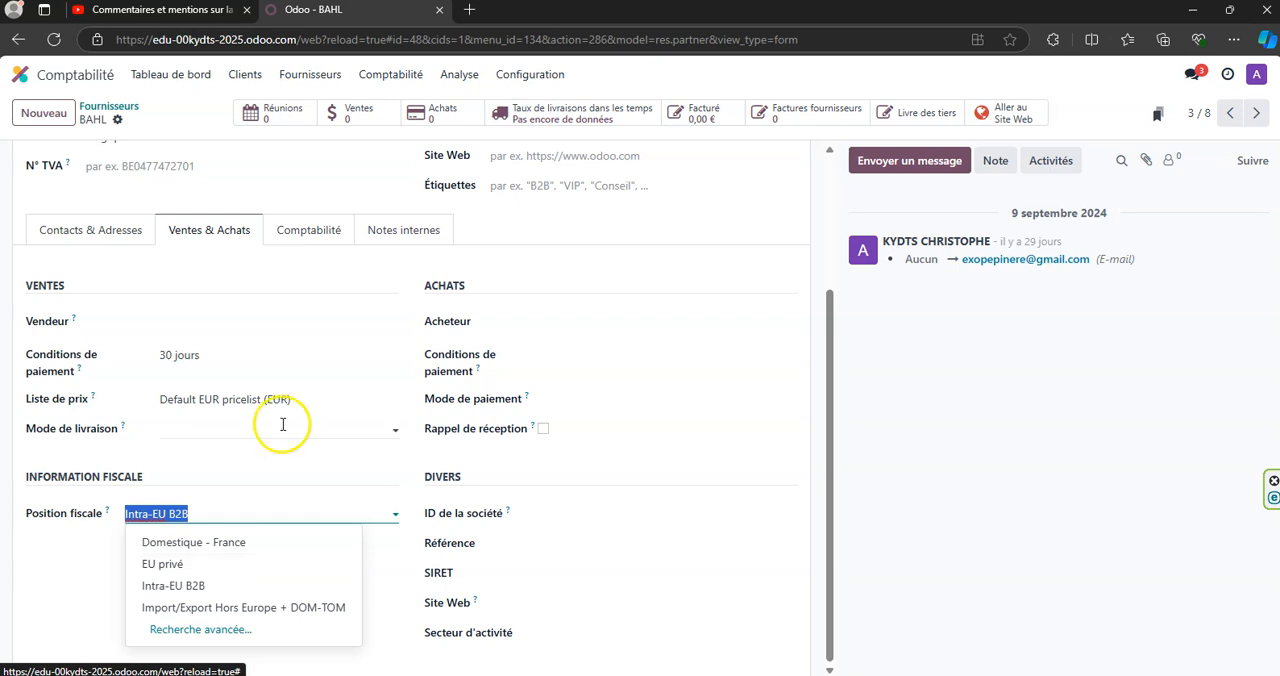
click(339, 342)
- Display BAHL's accounting details, including its bank accounts and electronic invoicing settings
scroll(339, 342, up, 2)
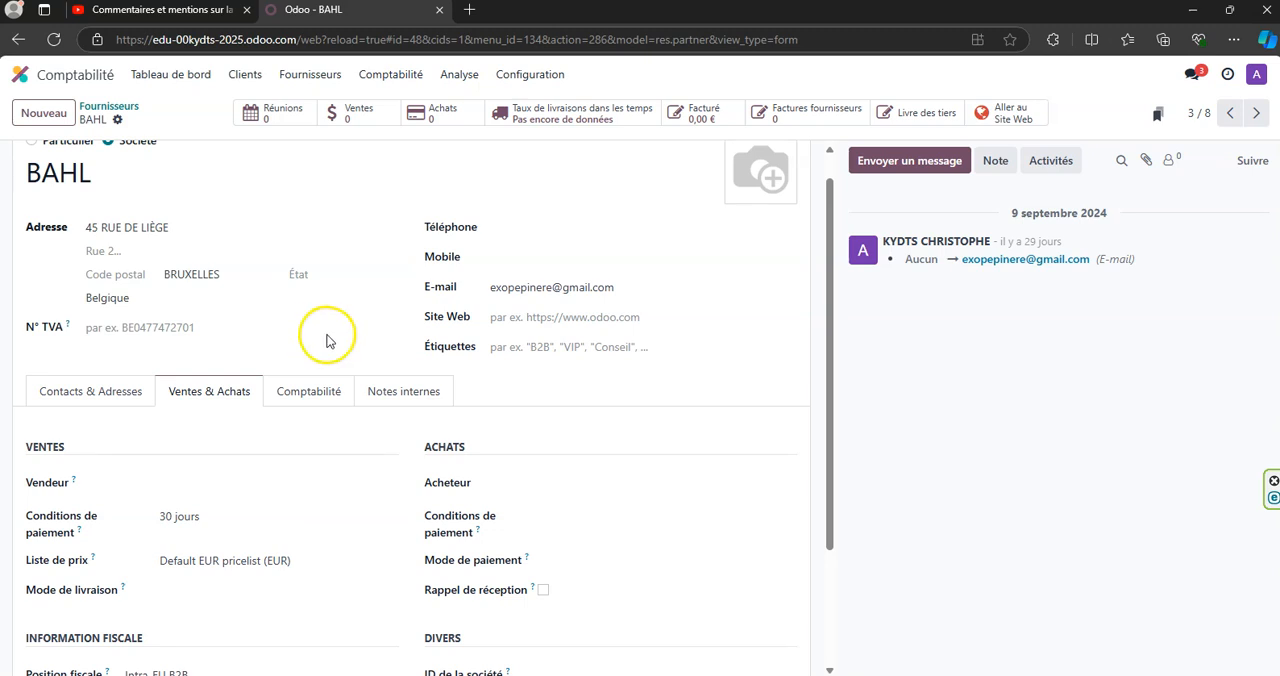
click(55, 117)
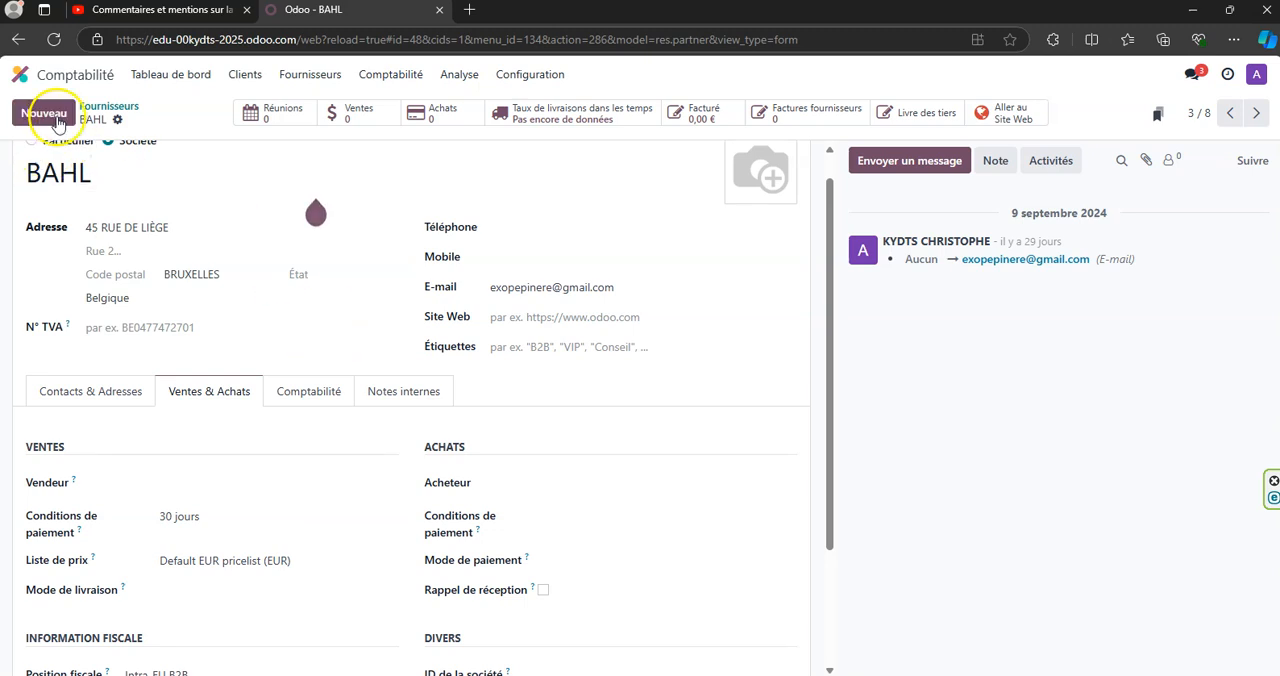
click(331, 392)
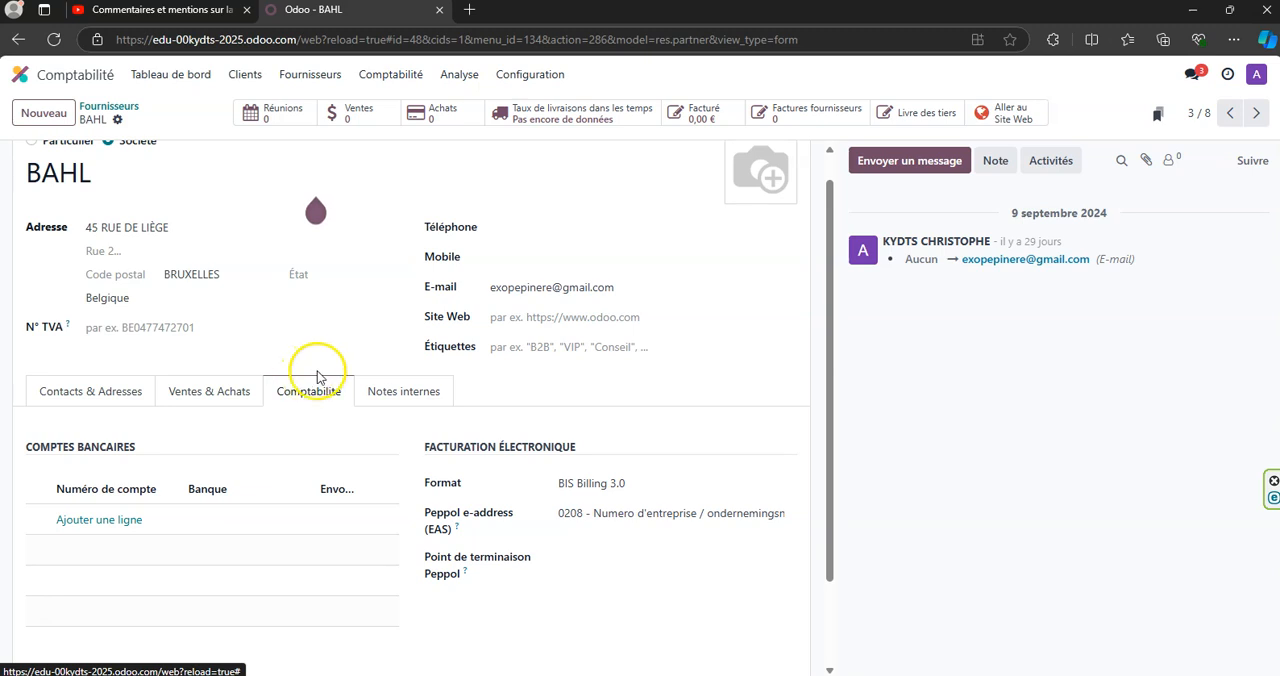
- Start a new supplier account from BAHL's supplier account field, with code 401BHAK and name ENTREPRISE BHAK
scroll(321, 368, down, 1)
scroll(321, 373, down, 1)
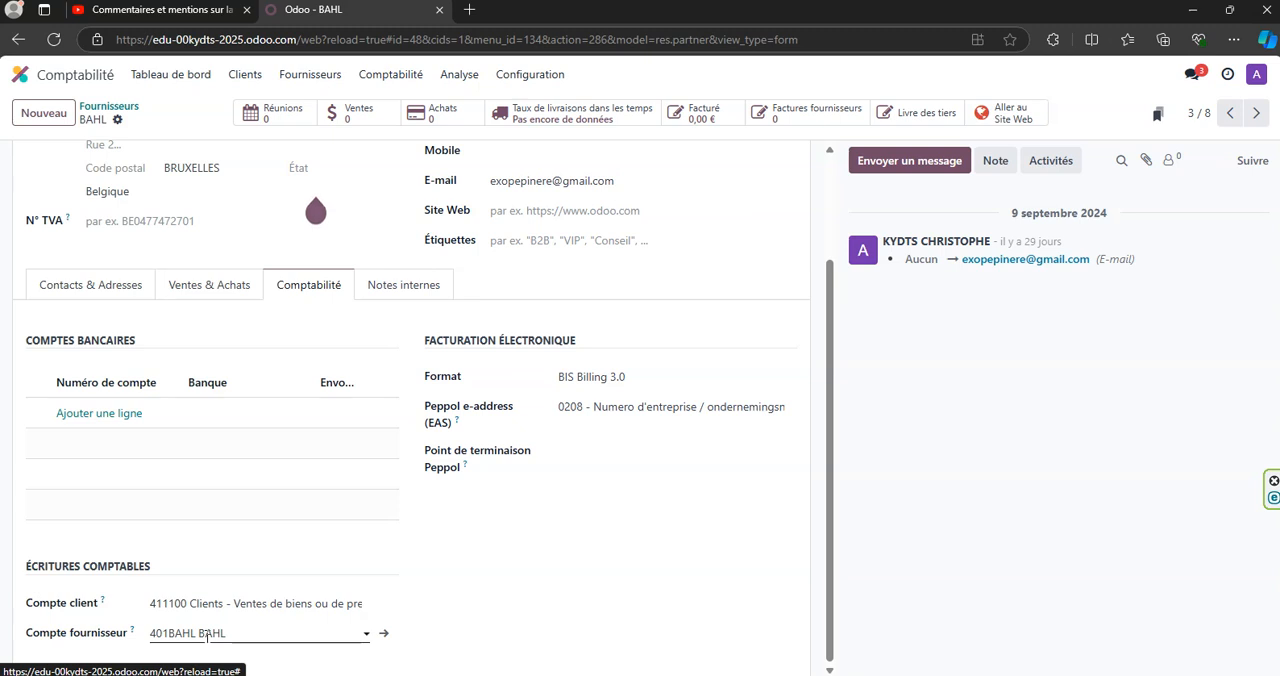
click(366, 634)
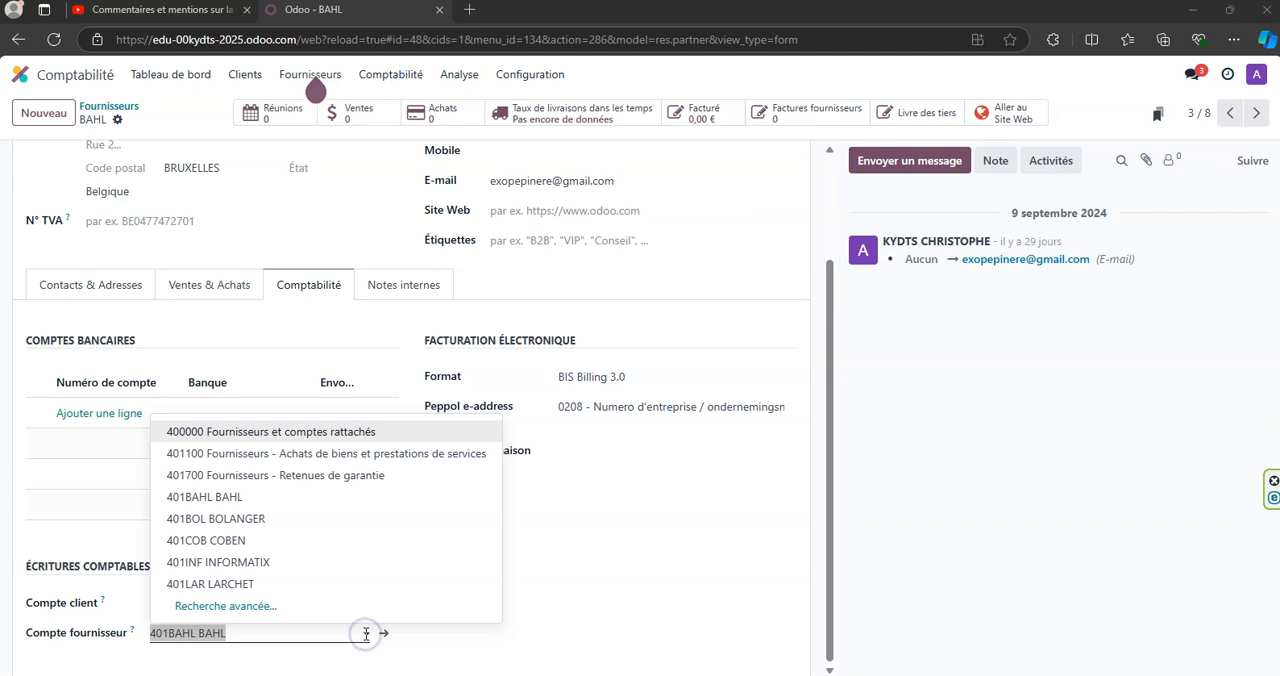
click(225, 608)
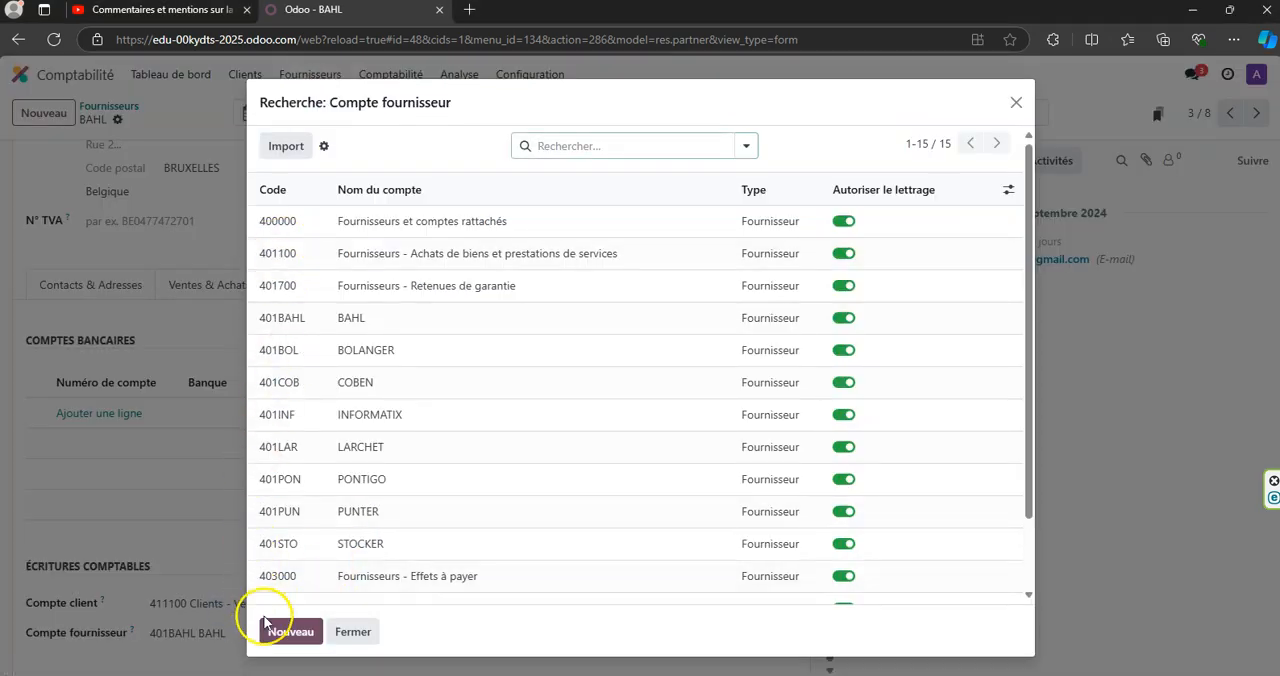
click(280, 632)
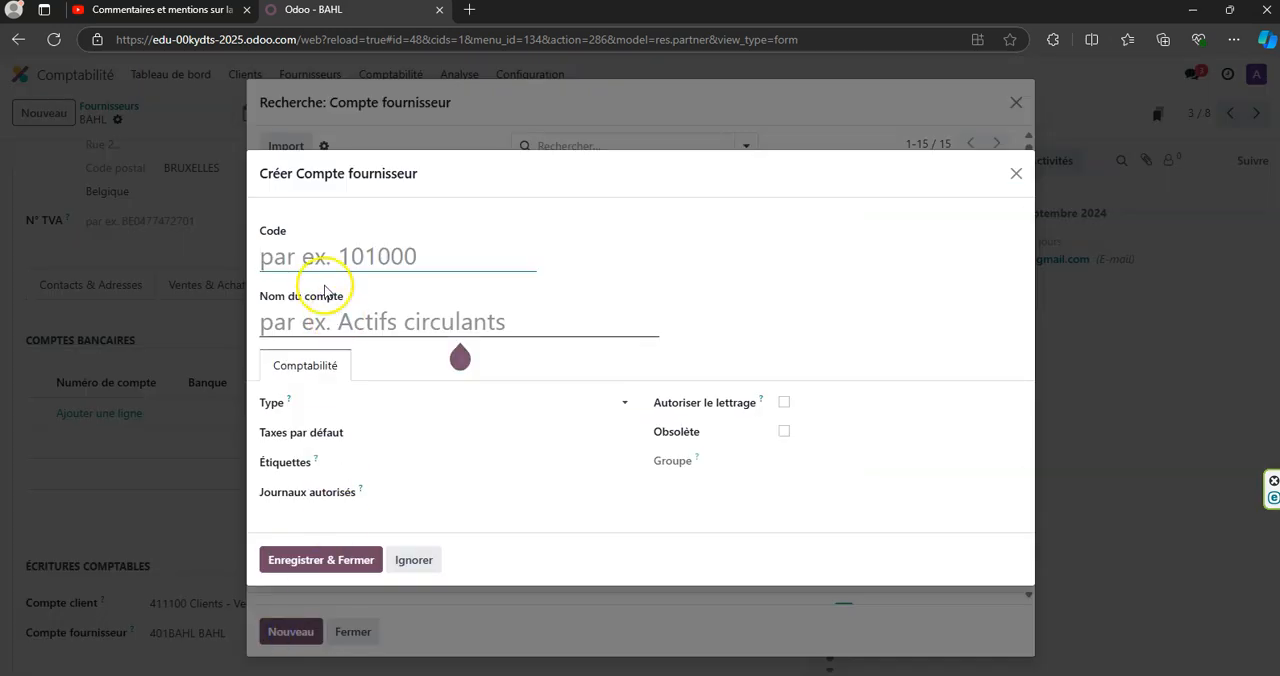
text(401BHAK)
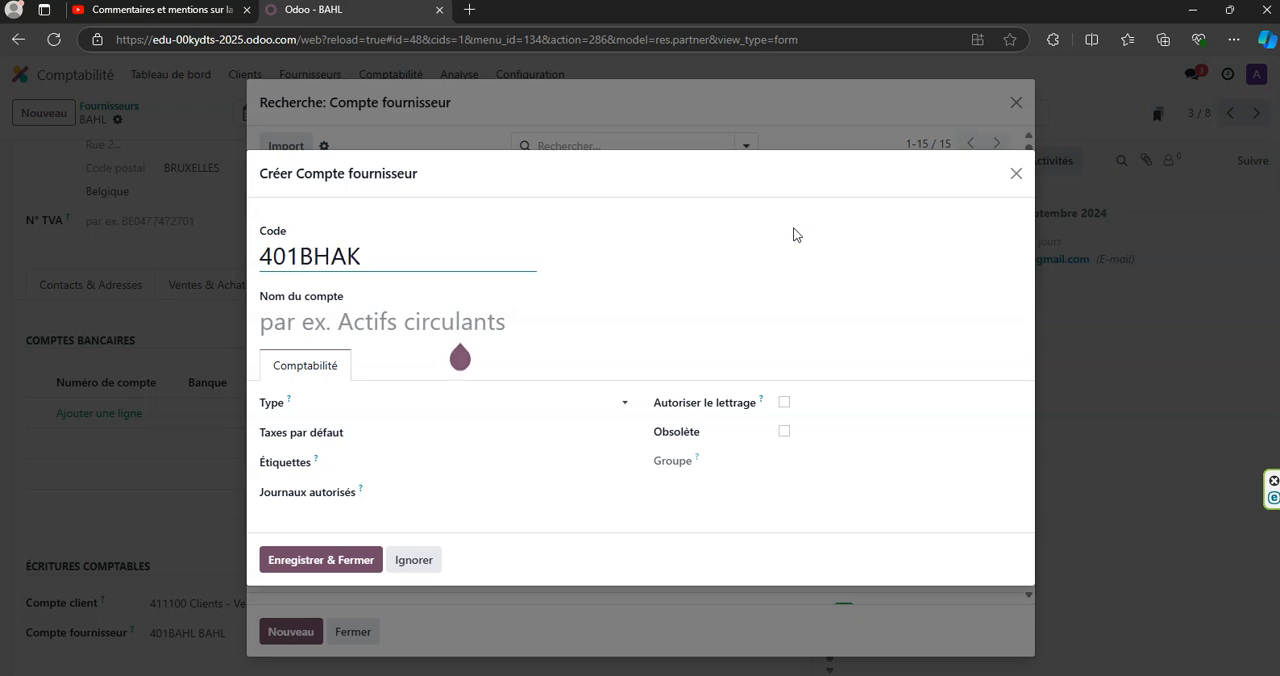
click(502, 316)
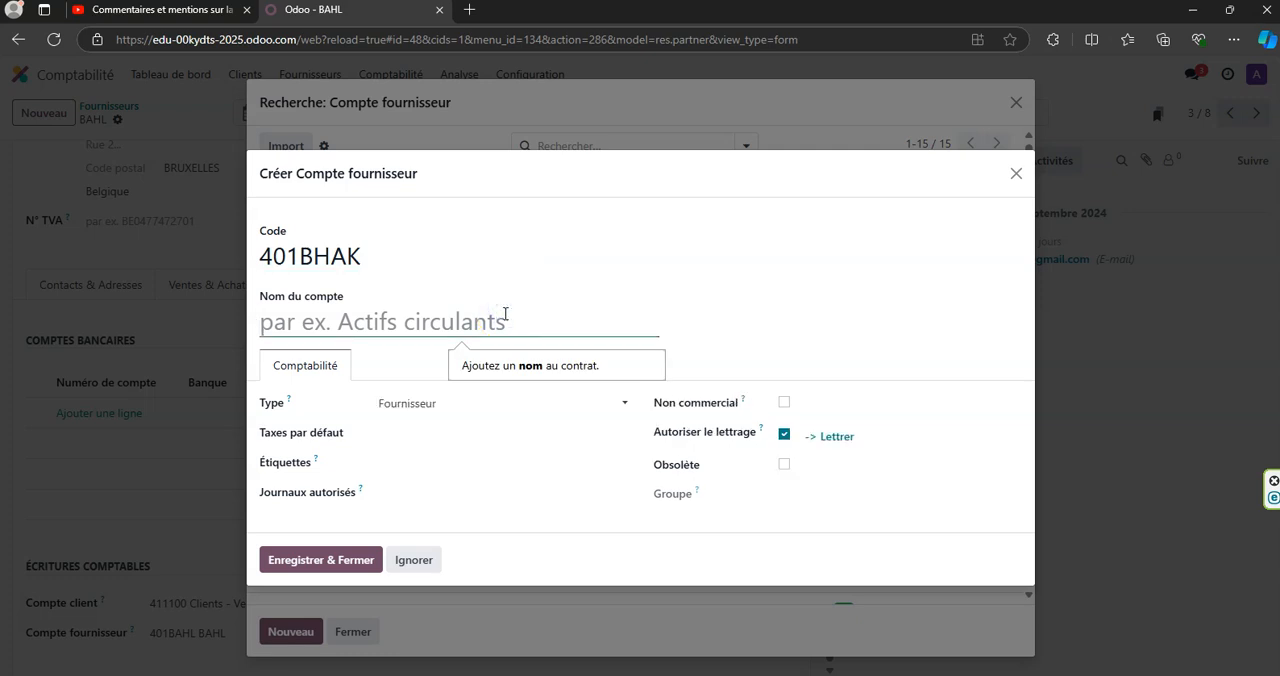
text(ENTREPRISE BHAK)
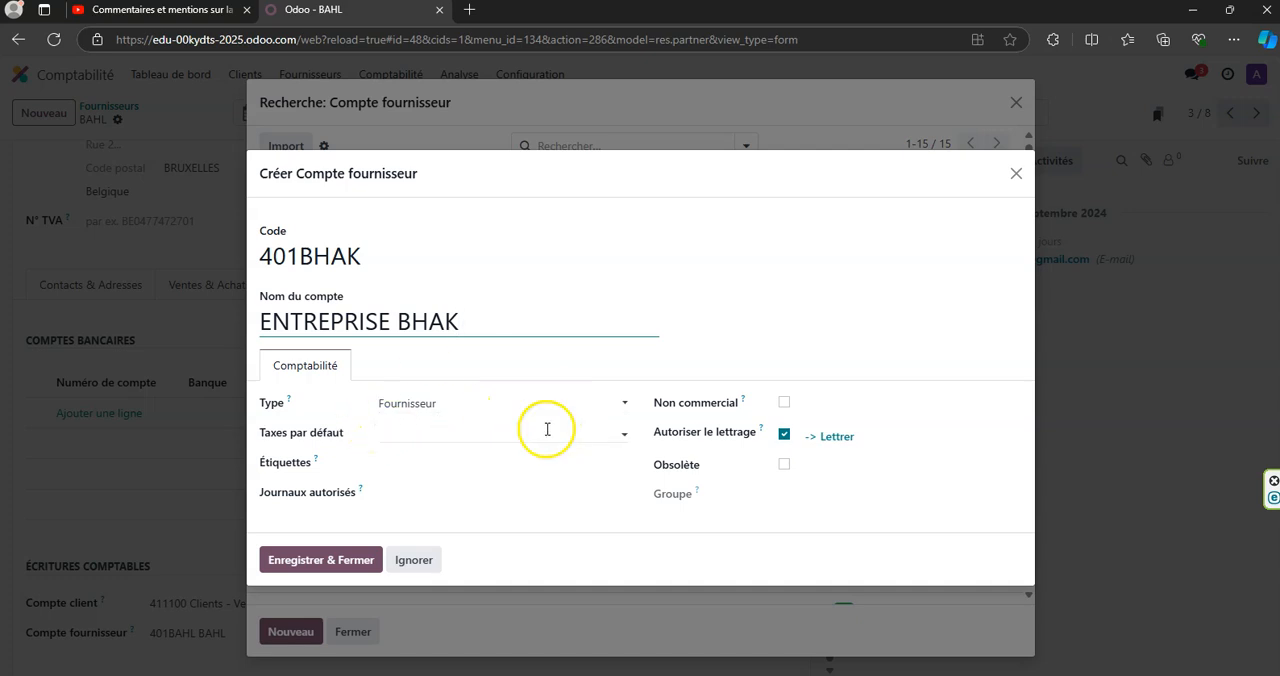
- Give the new account the default tax 20% G (Achats) (Marchandises), allow journals HA - Achats and VE - Ventes, and save it
click(522, 403)
click(522, 403)
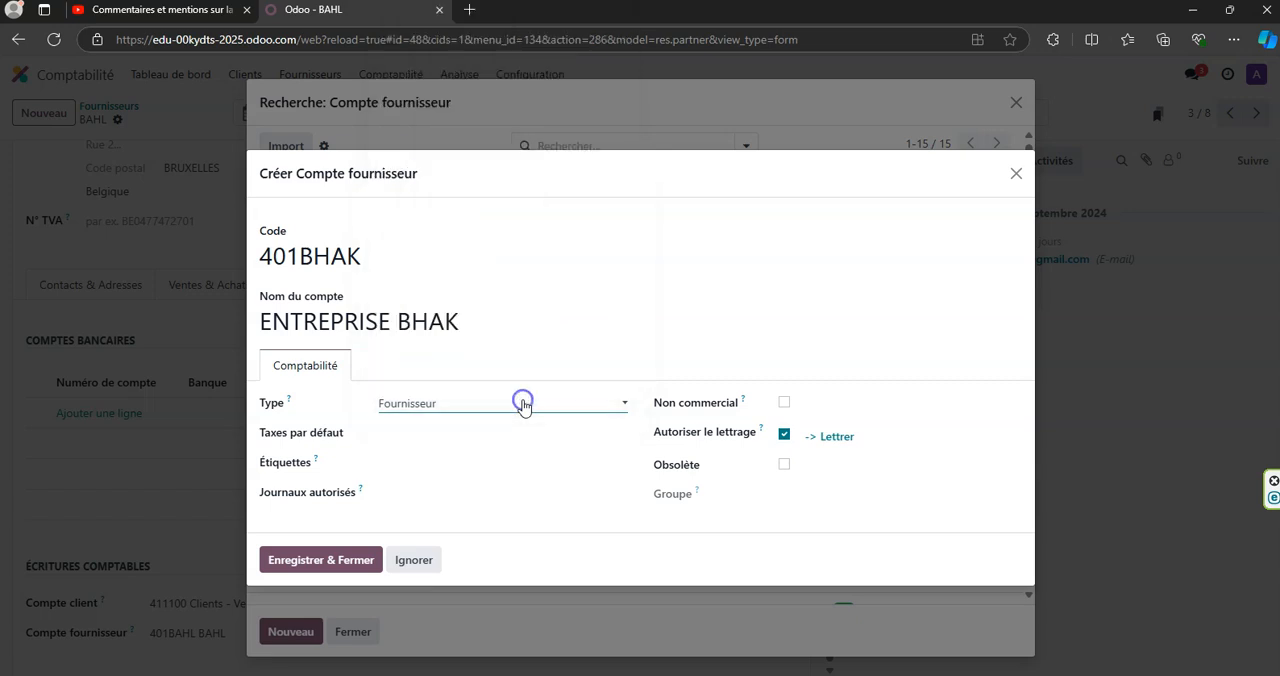
click(487, 440)
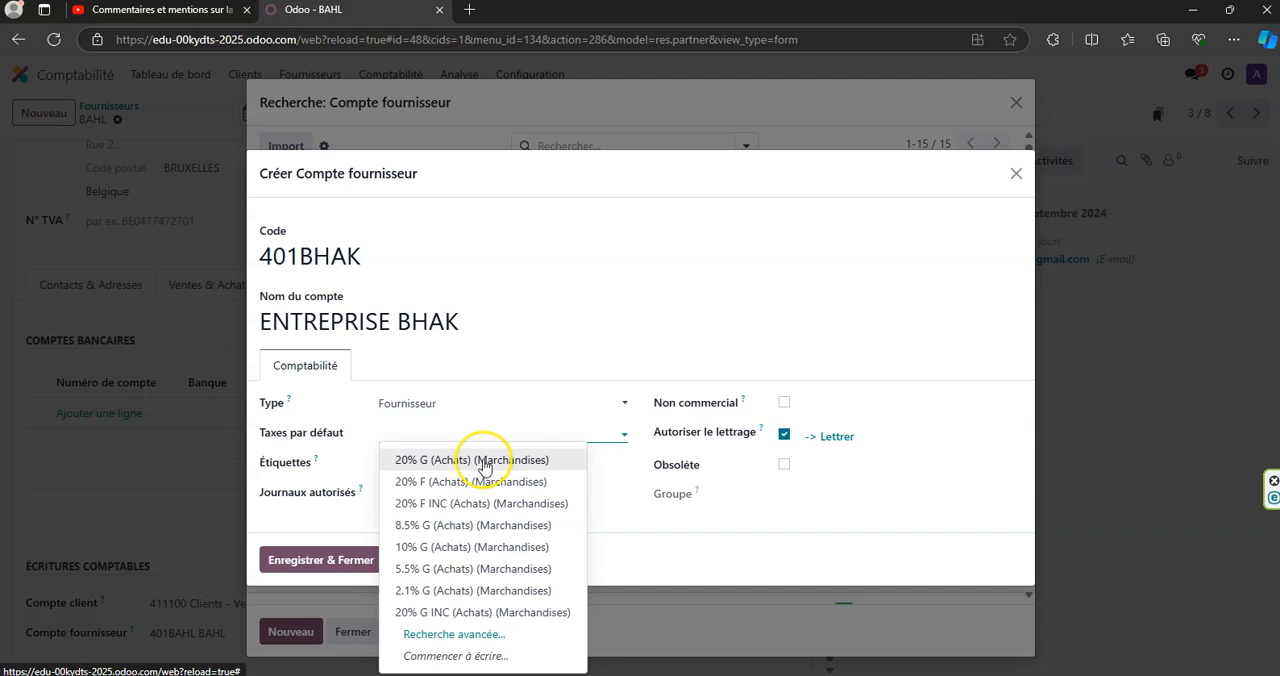
click(484, 462)
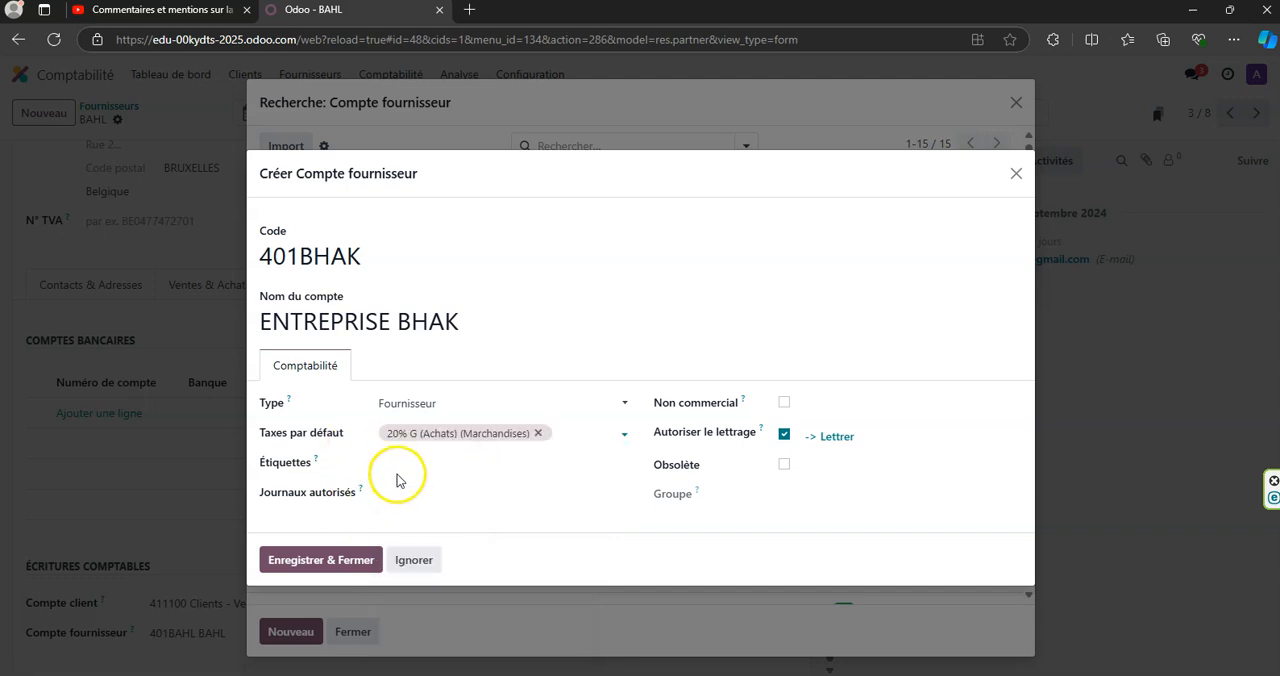
click(534, 492)
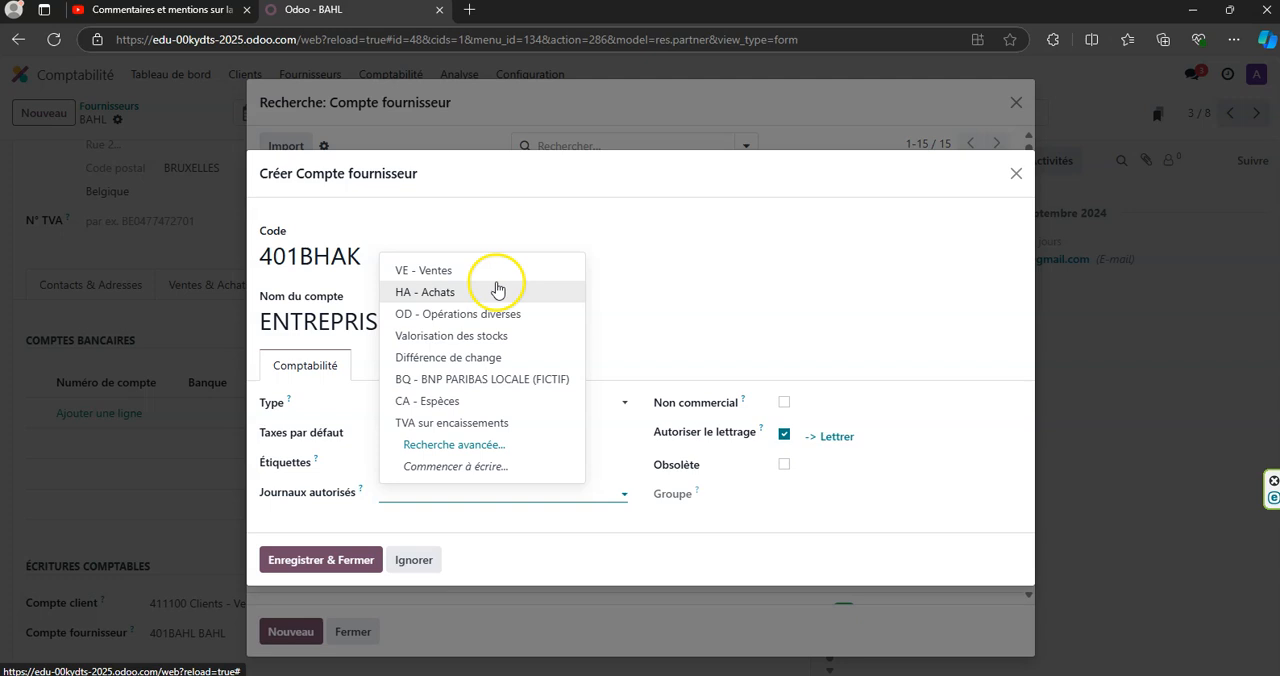
click(496, 292)
click(481, 489)
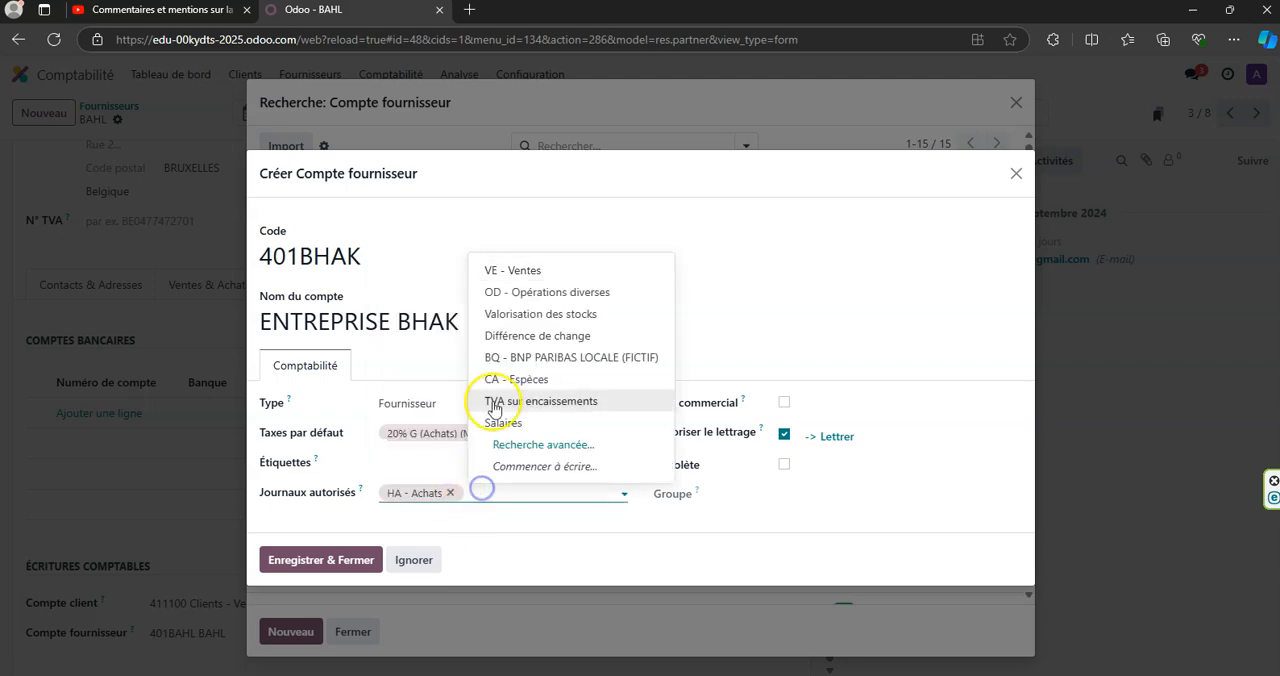
click(508, 269)
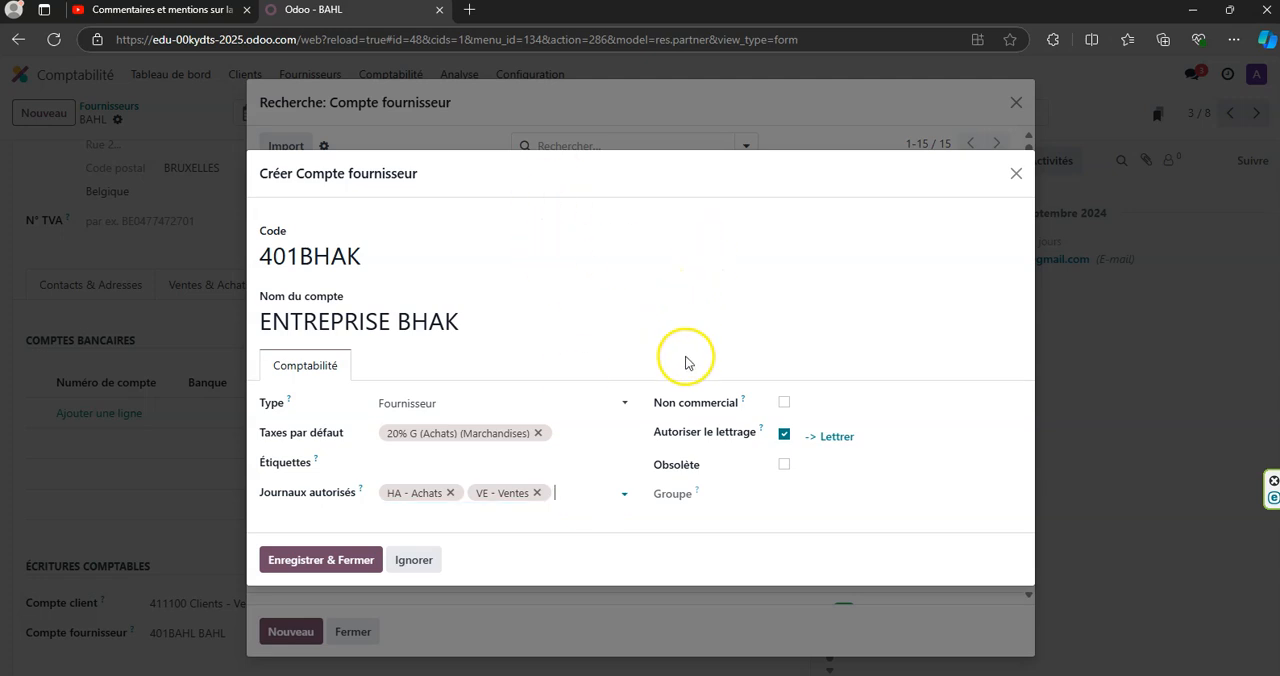
click(292, 562)
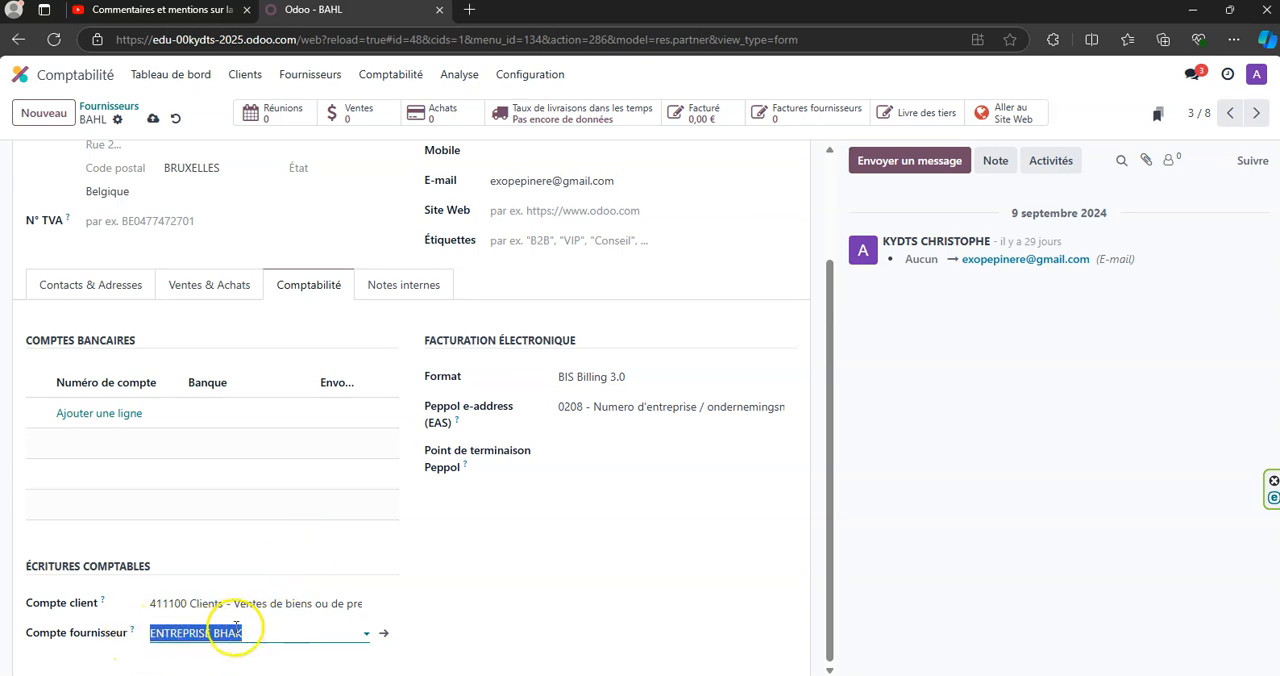
- Open the new account's record, return to BAHL and save it with supplier account 401BAHL BAHL
click(372, 638)
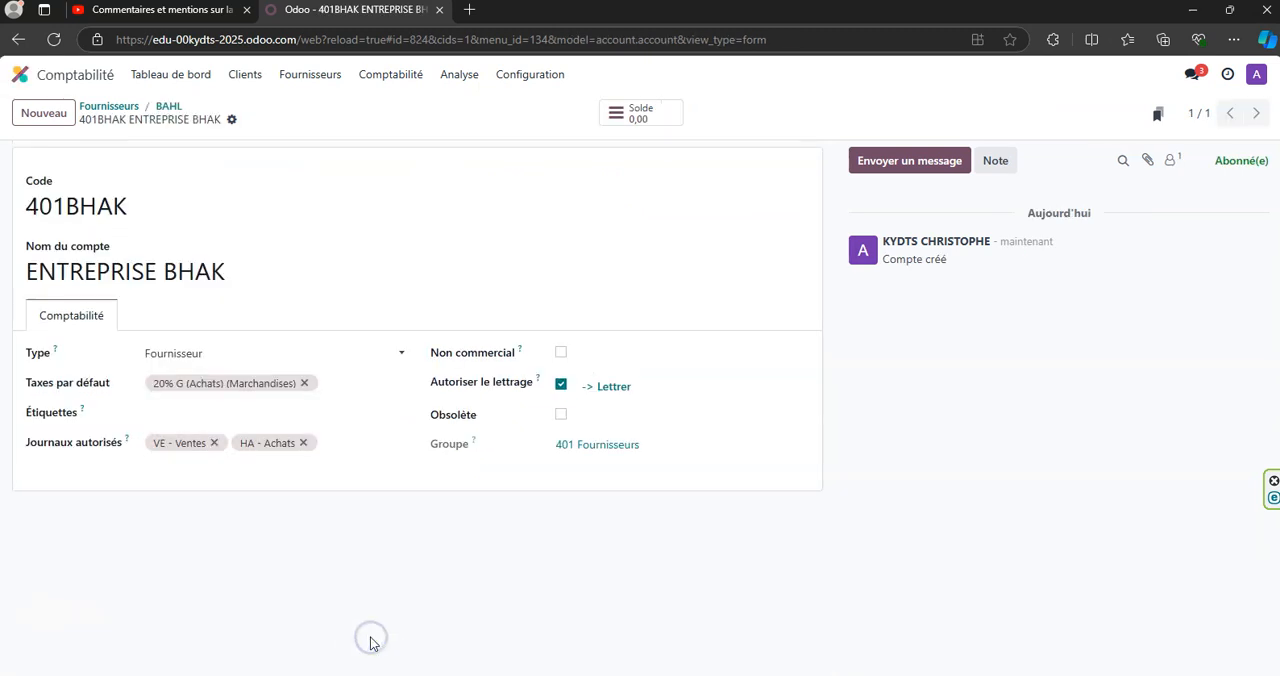
click(168, 106)
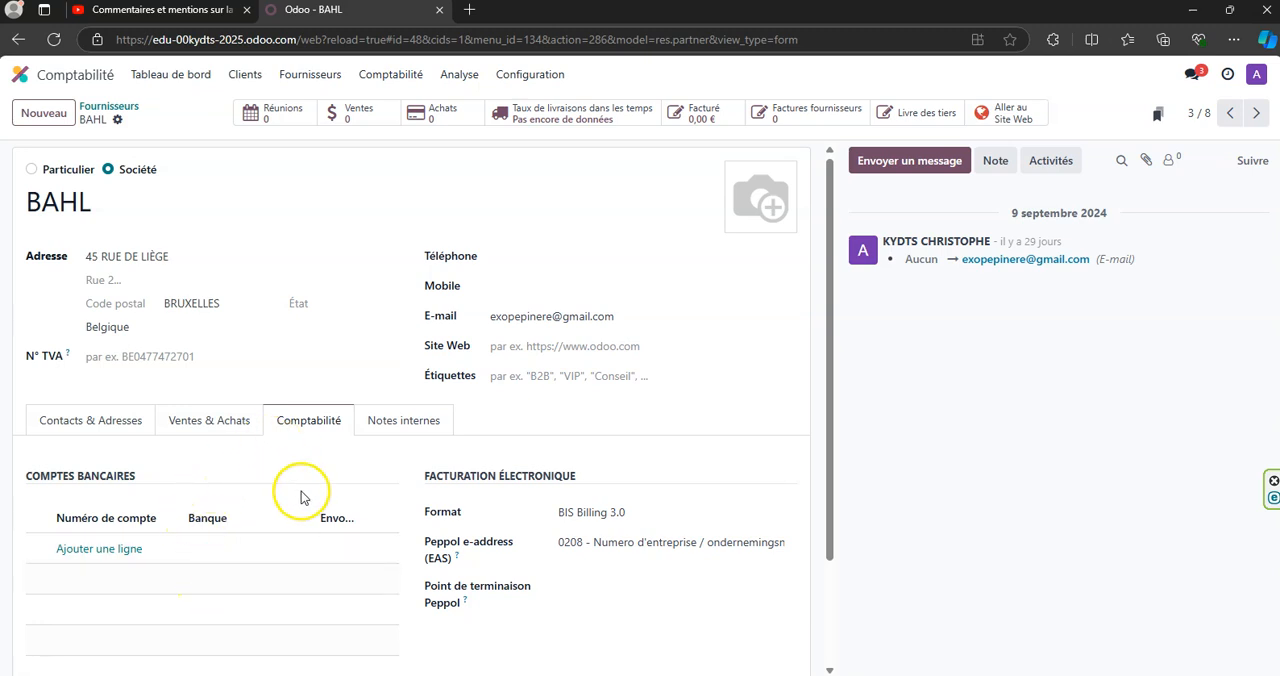
scroll(300, 490, down, 2)
click(290, 633)
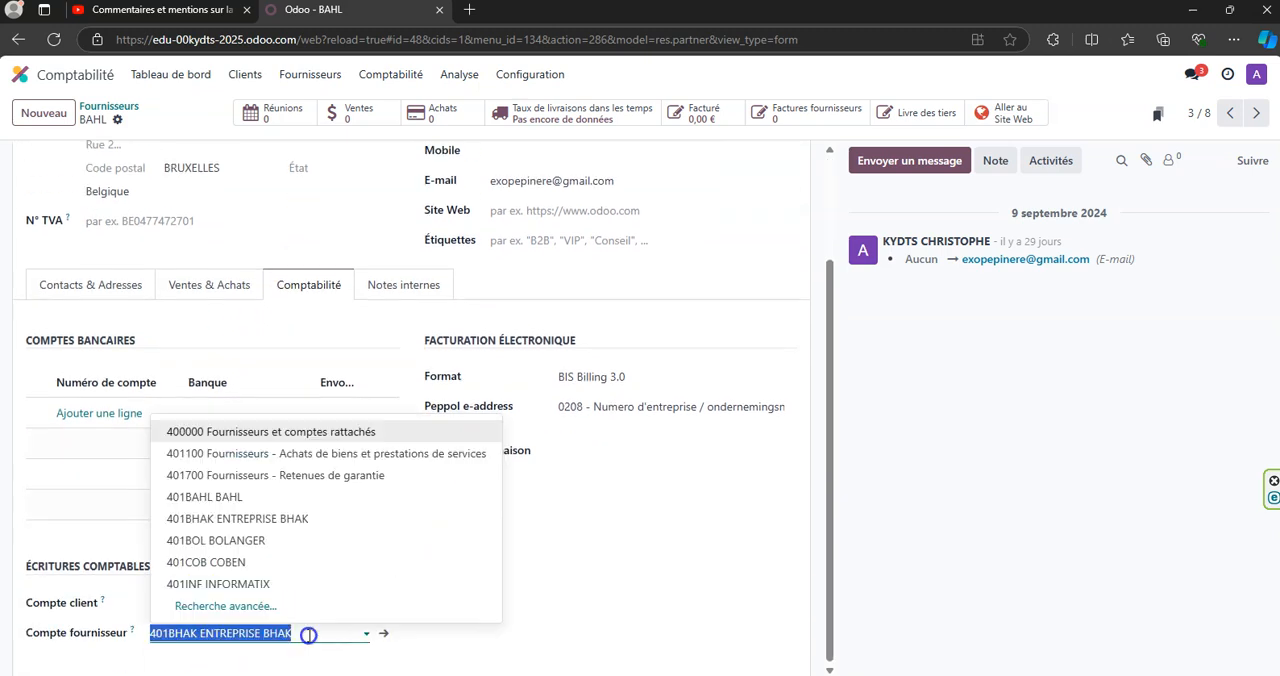
click(252, 497)
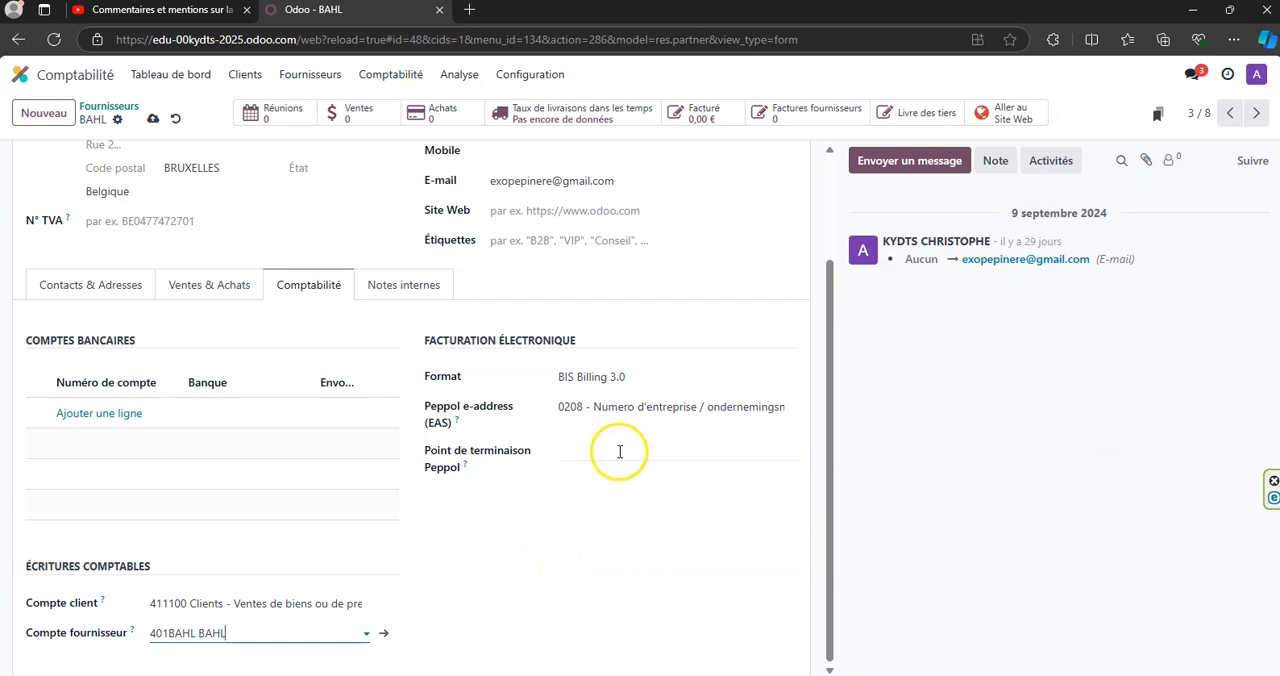
scroll(628, 536, up, 2)
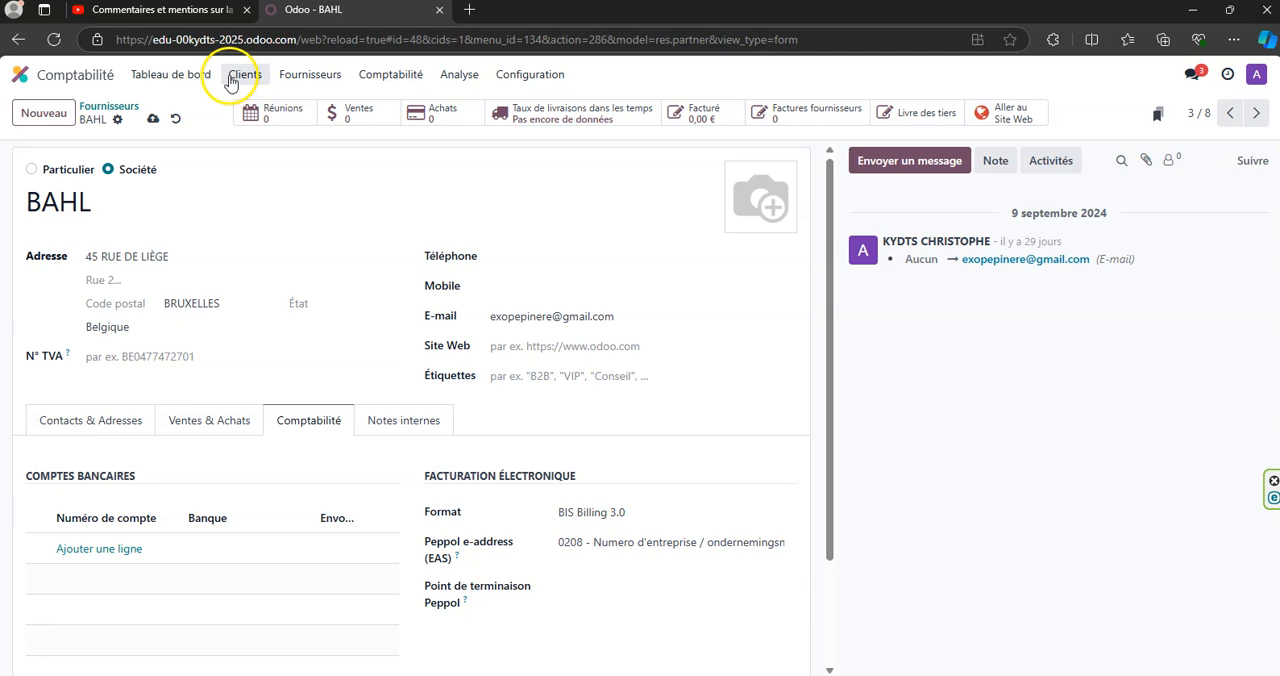
click(155, 120)
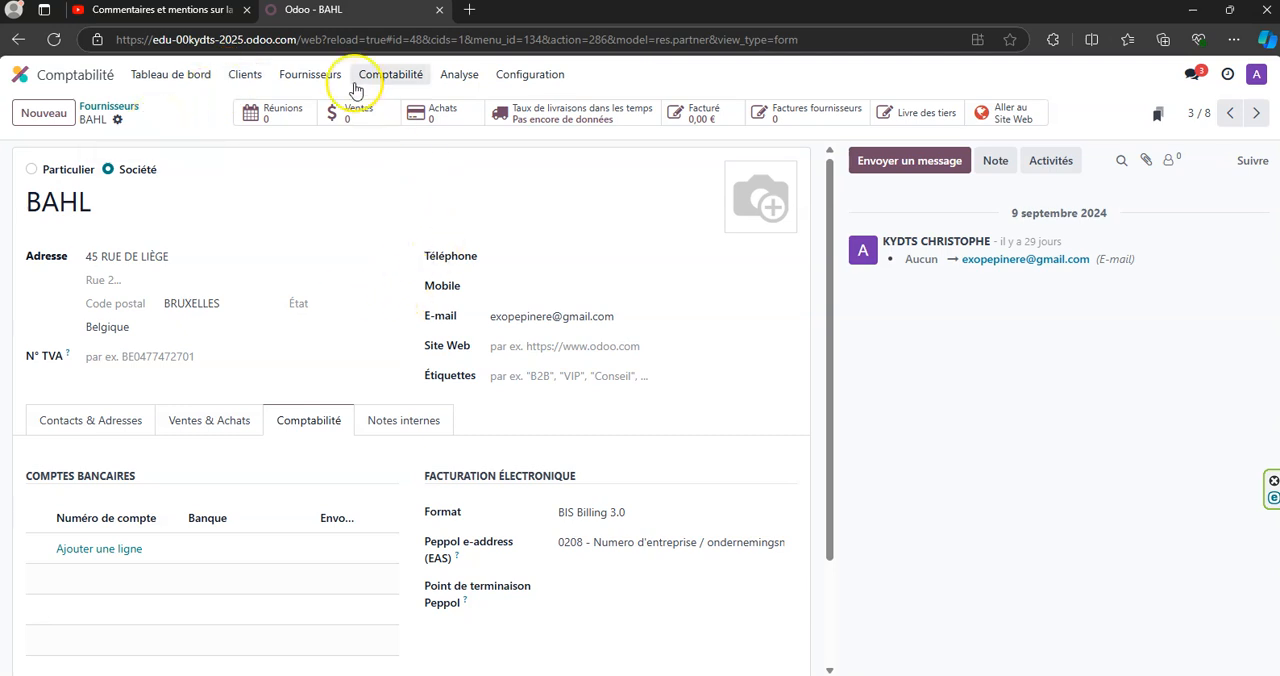
- Open the customer BOUDAR from the customer list and tag it B2B and FR
click(245, 80)
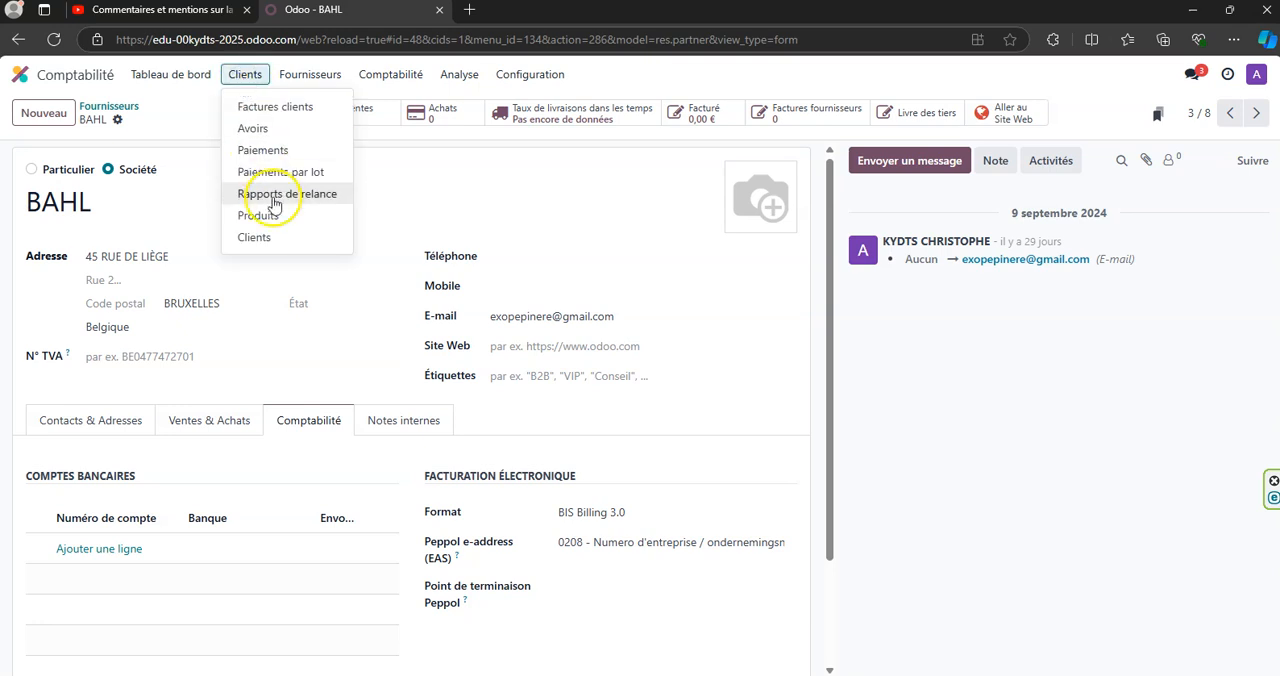
click(262, 238)
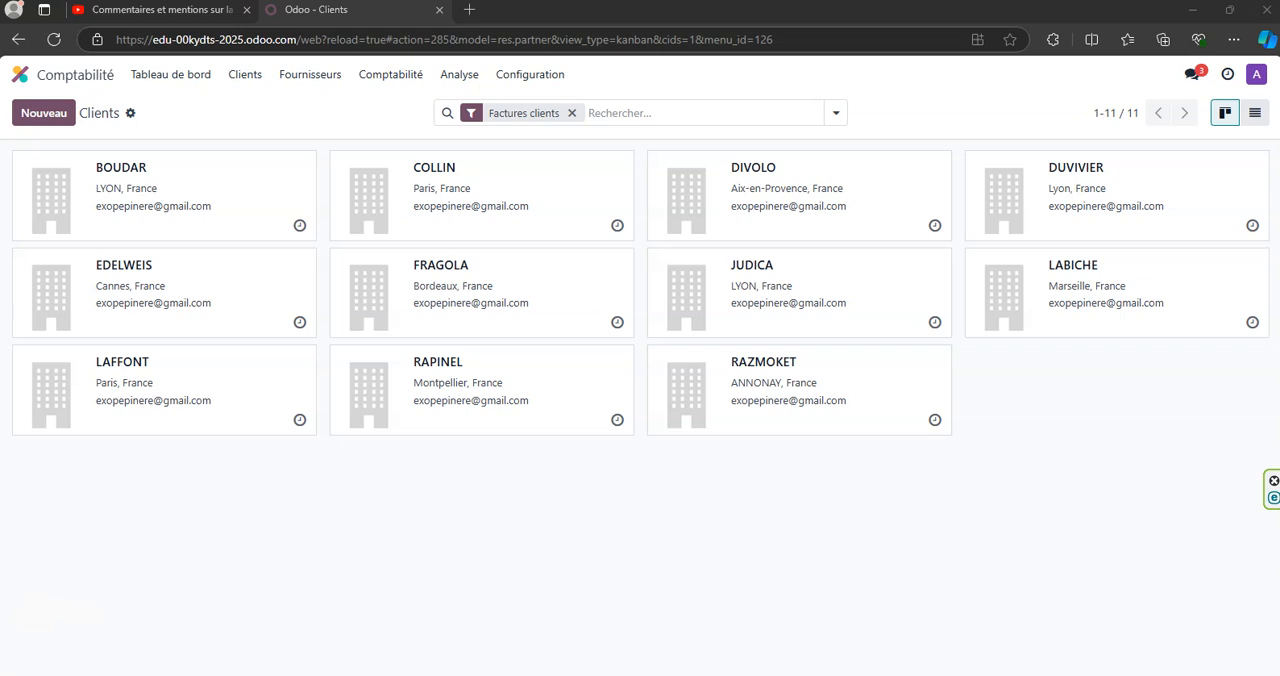
click(208, 190)
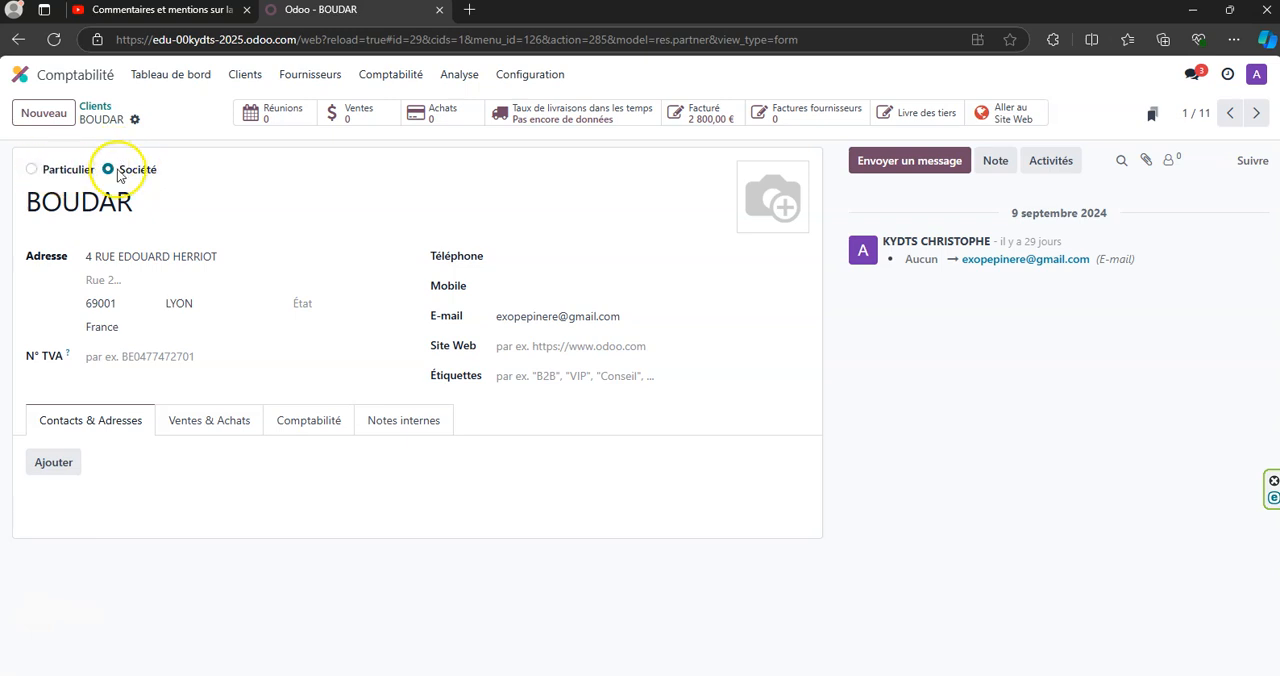
click(540, 376)
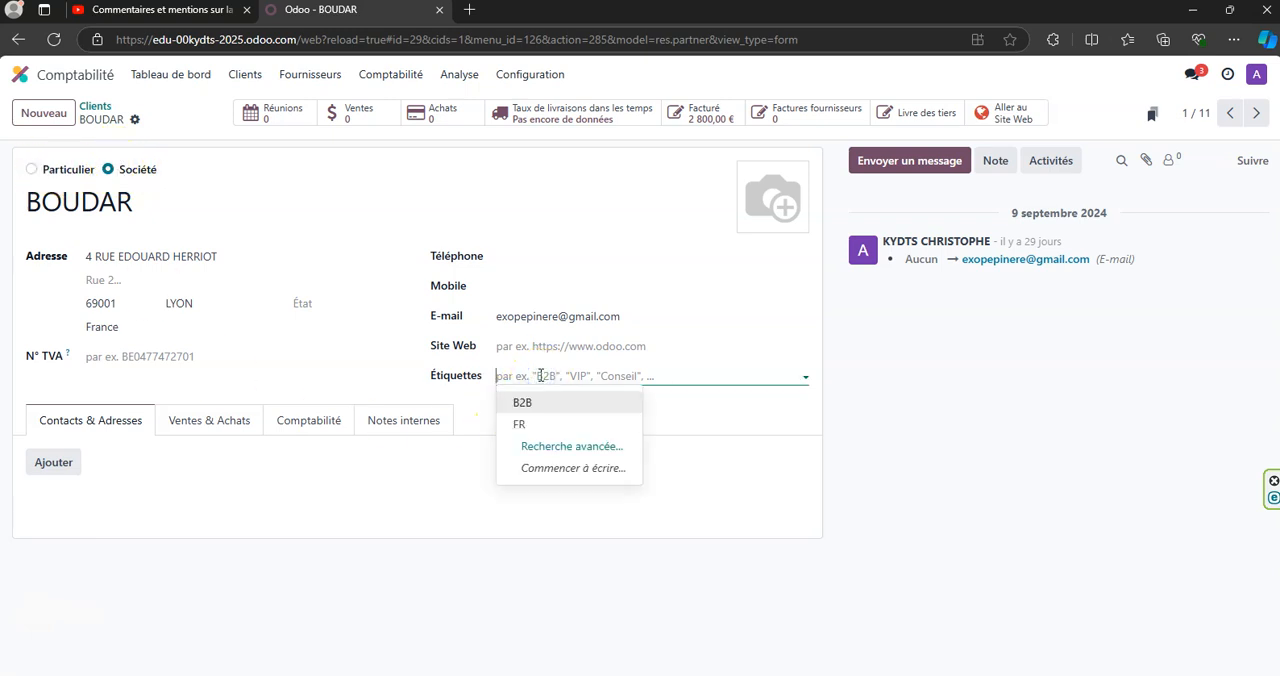
click(545, 402)
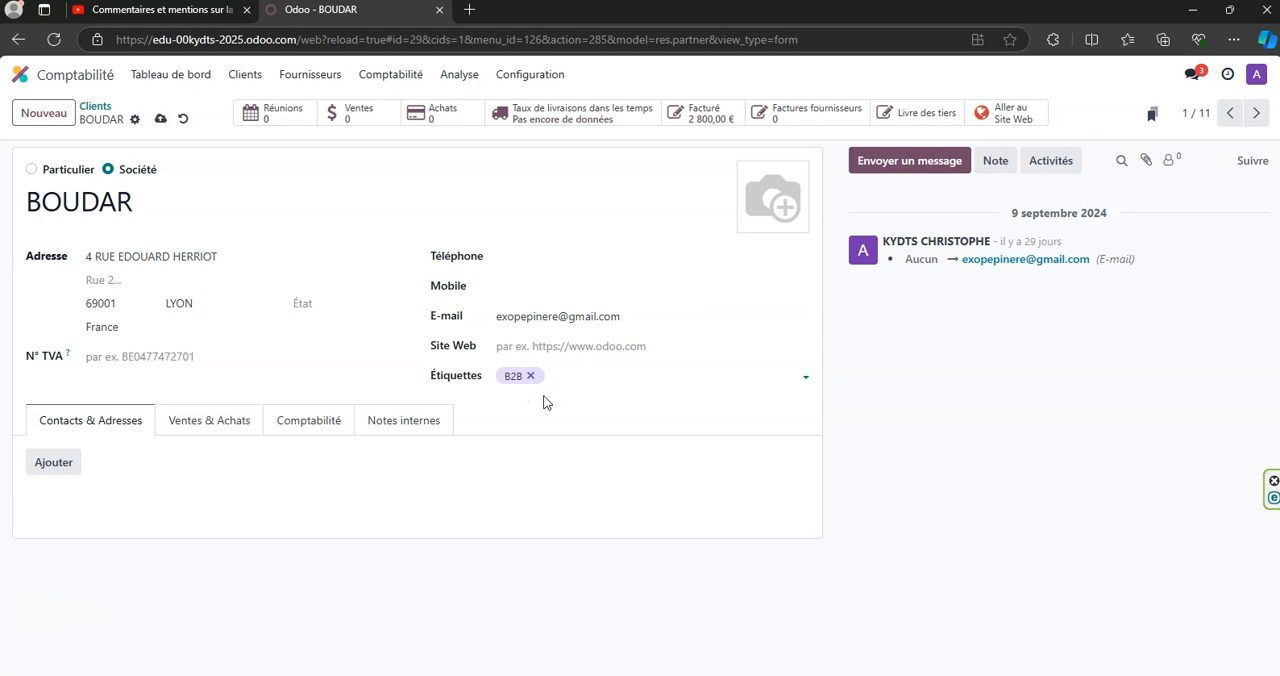
click(568, 376)
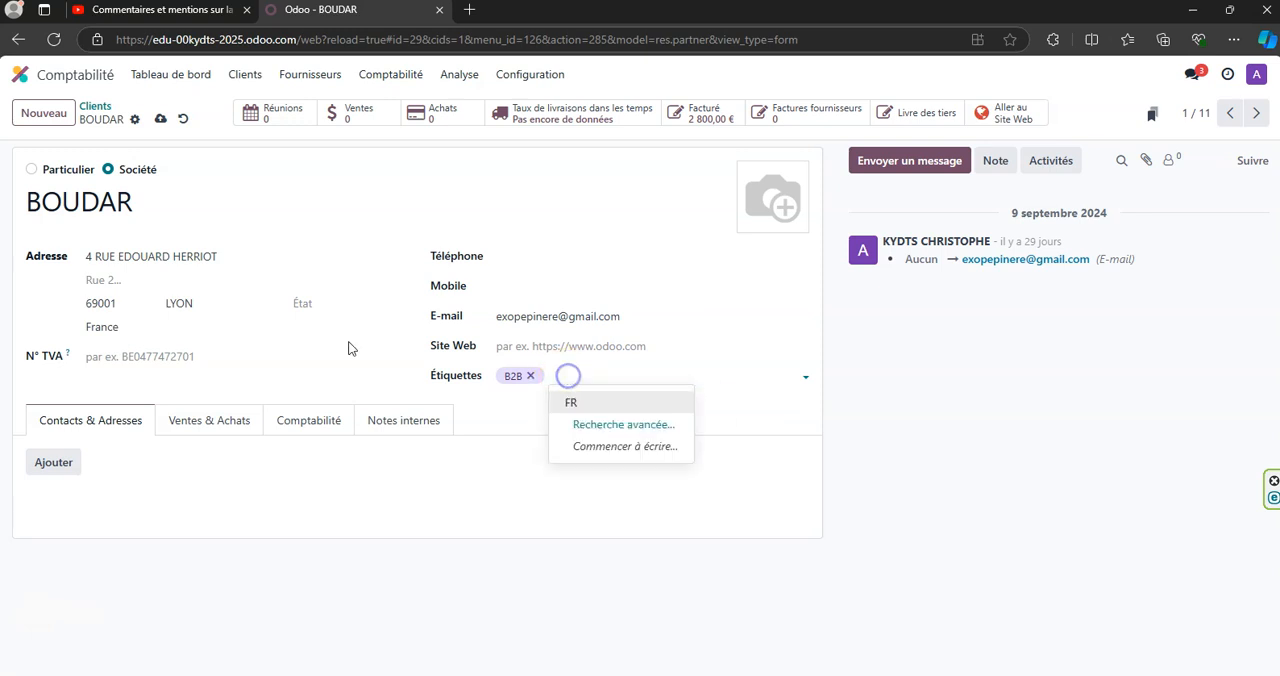
click(640, 405)
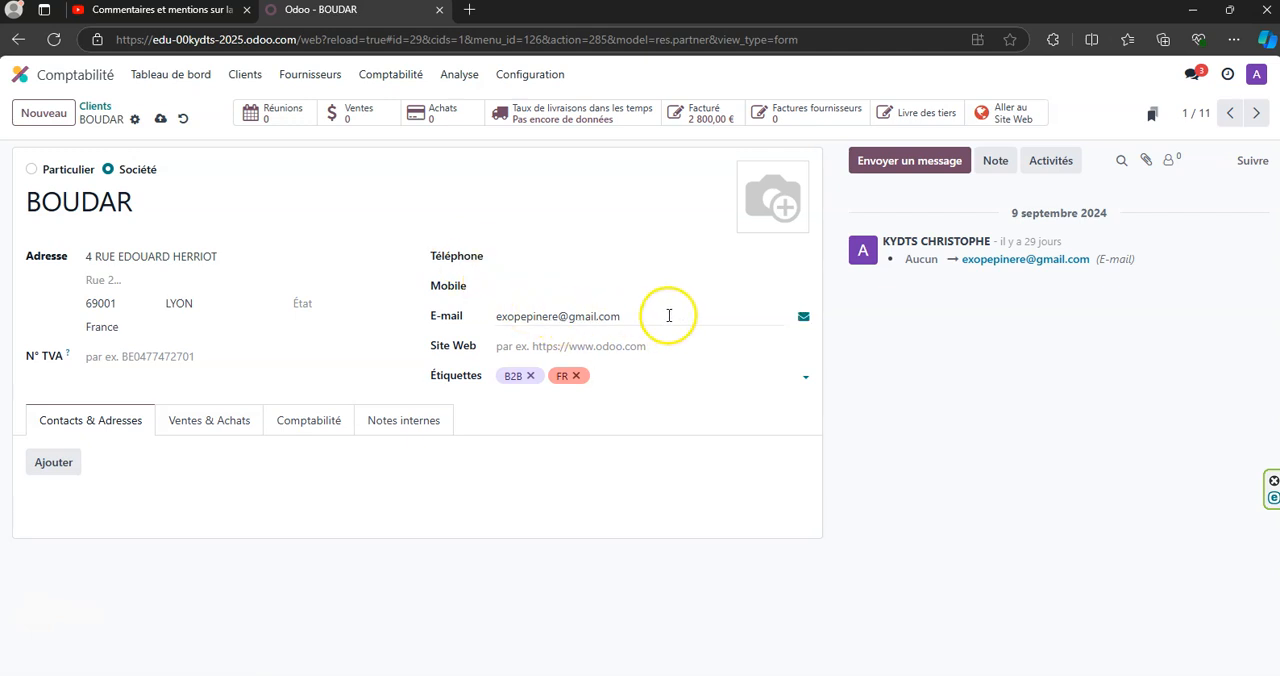
- Check BOUDAR's e-mail and VAT number fields, and set its sales payment terms to Paiement immédiat
drag(669, 317, 500, 317)
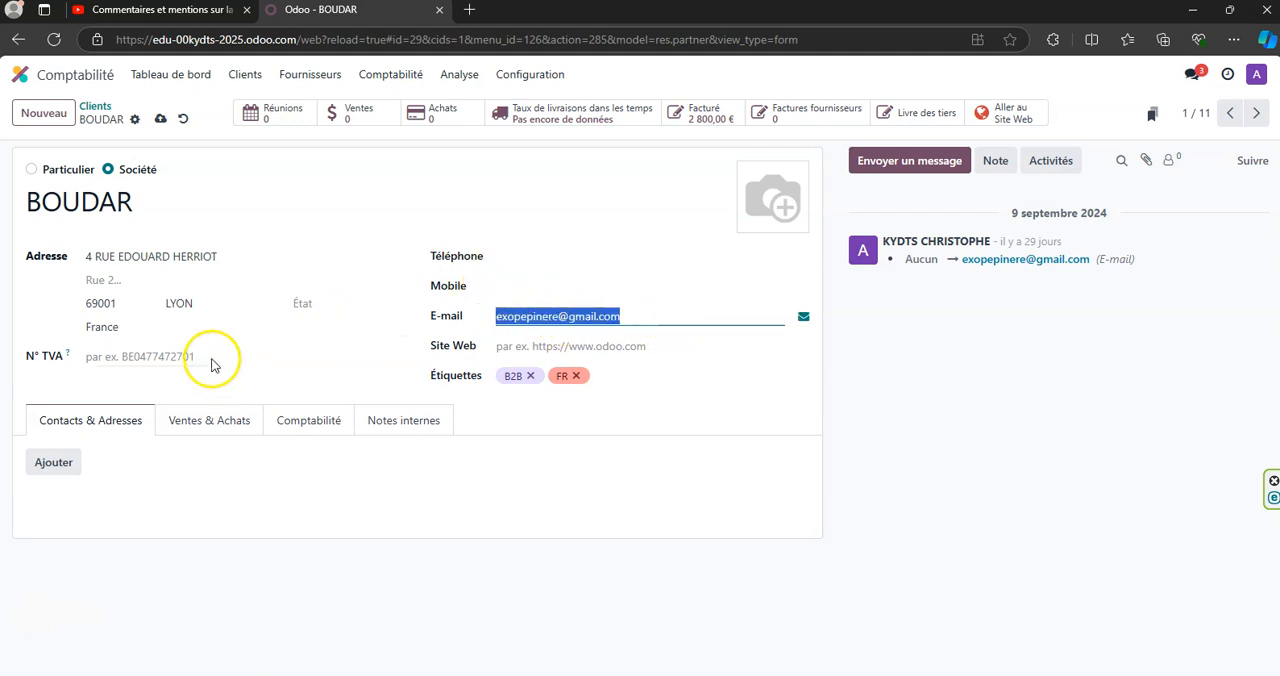
click(149, 359)
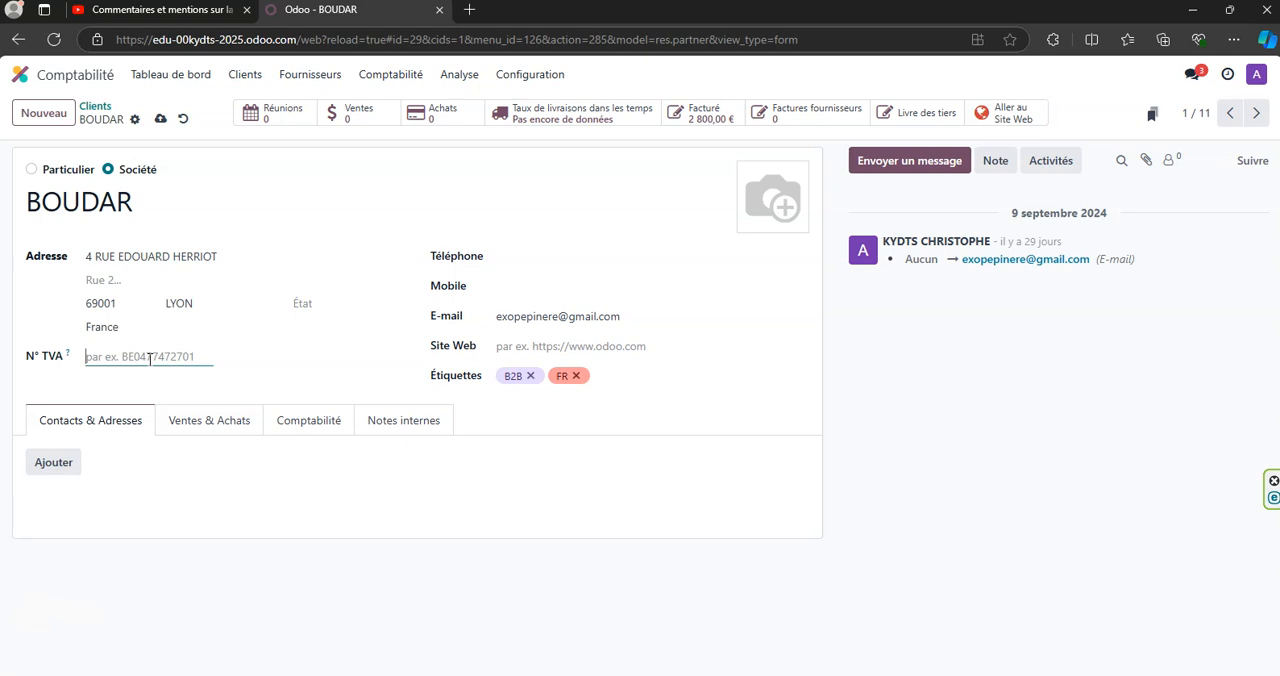
click(197, 441)
scroll(237, 403, down, 2)
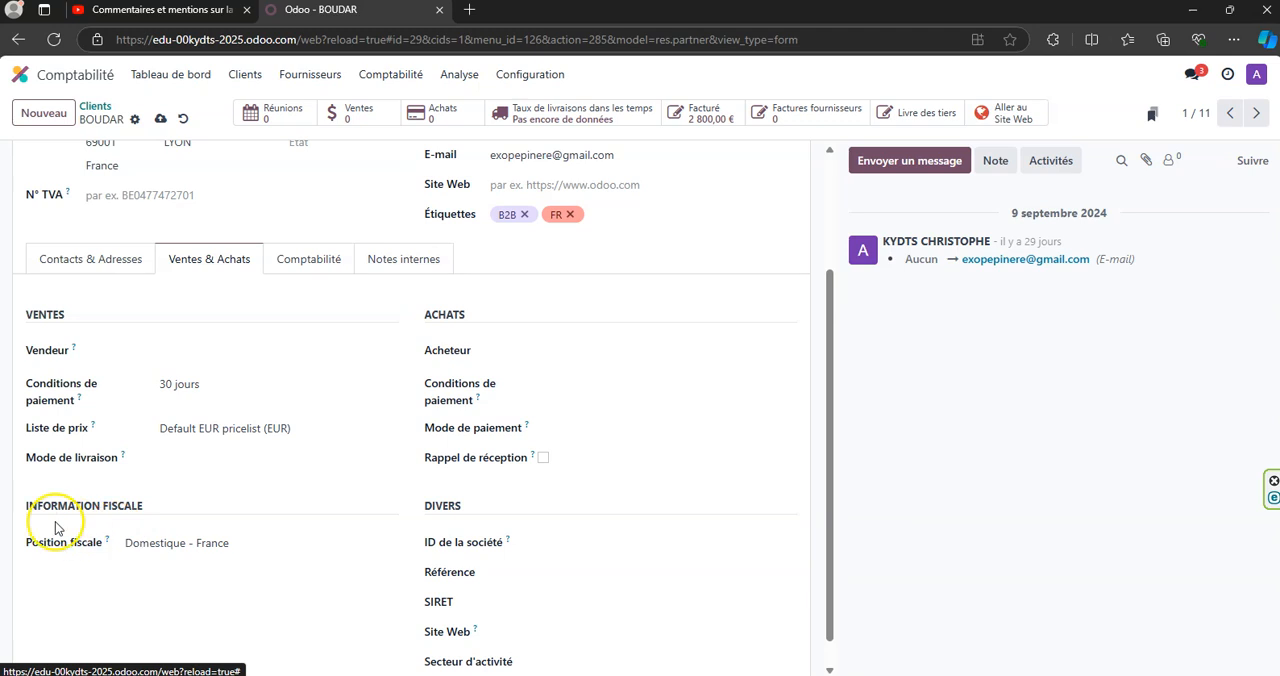
click(214, 388)
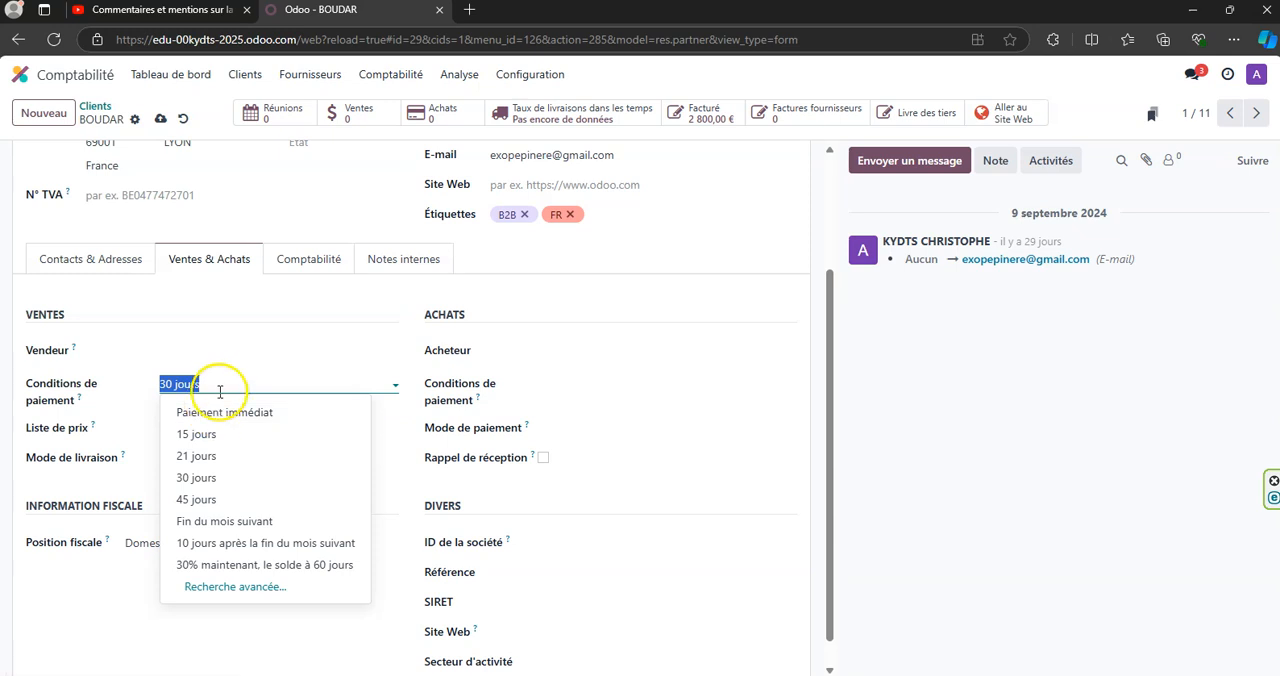
click(216, 410)
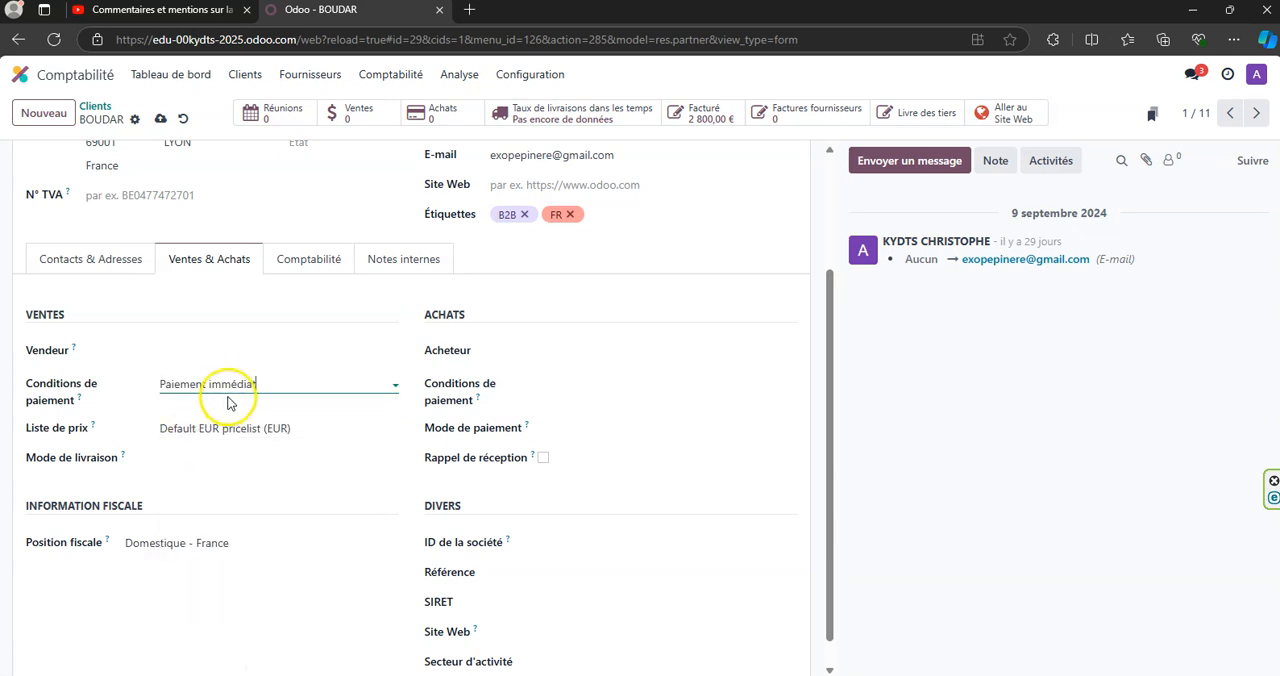
- Check BOUDAR's delivery method and fiscal position, and display its accounting details
click(213, 458)
click(213, 451)
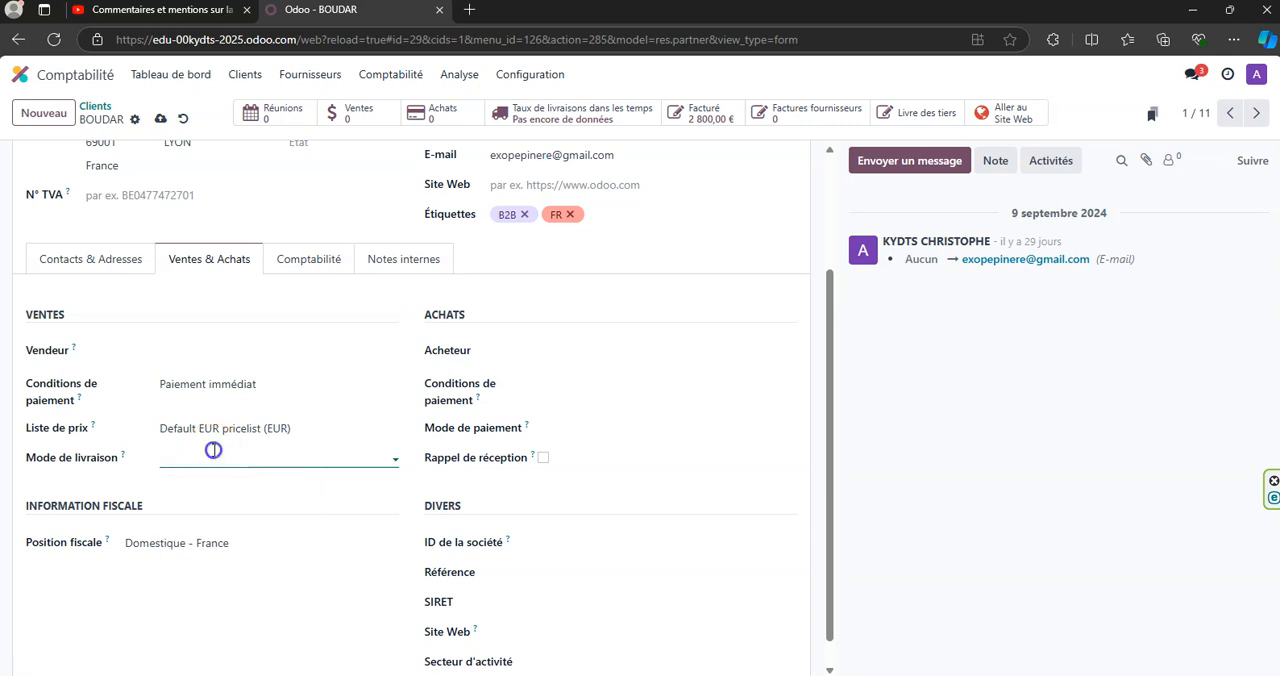
scroll(265, 452, down, 1)
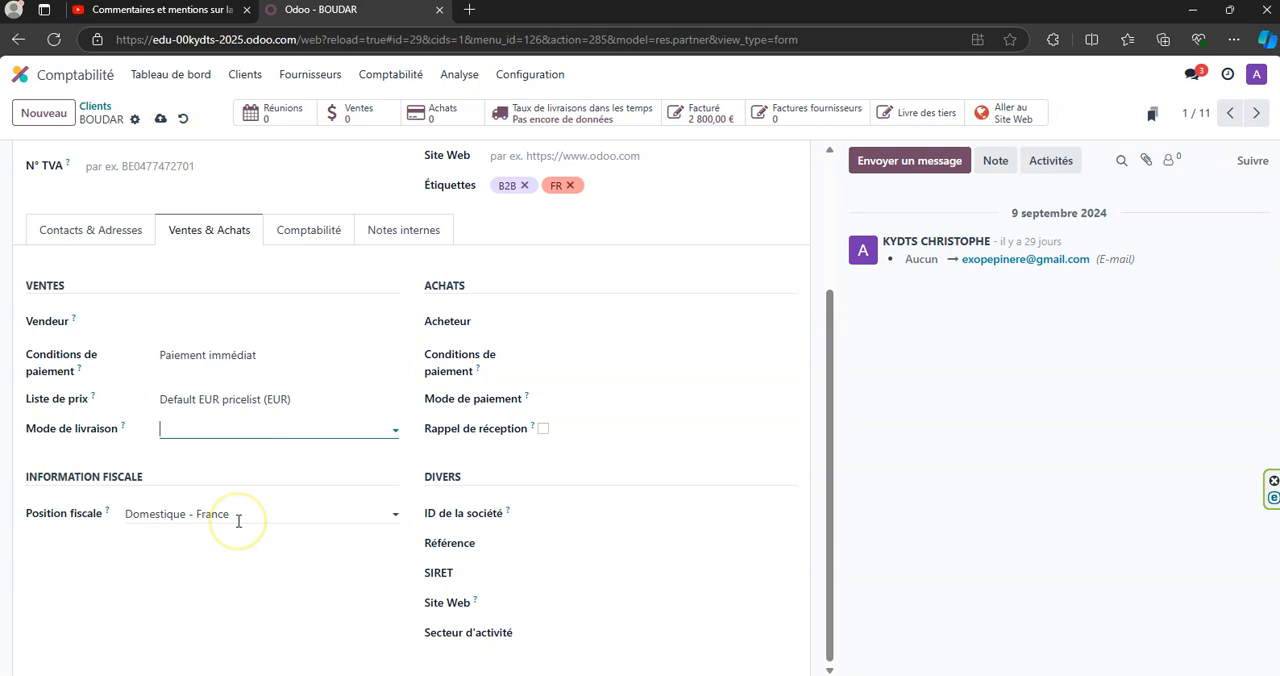
click(311, 232)
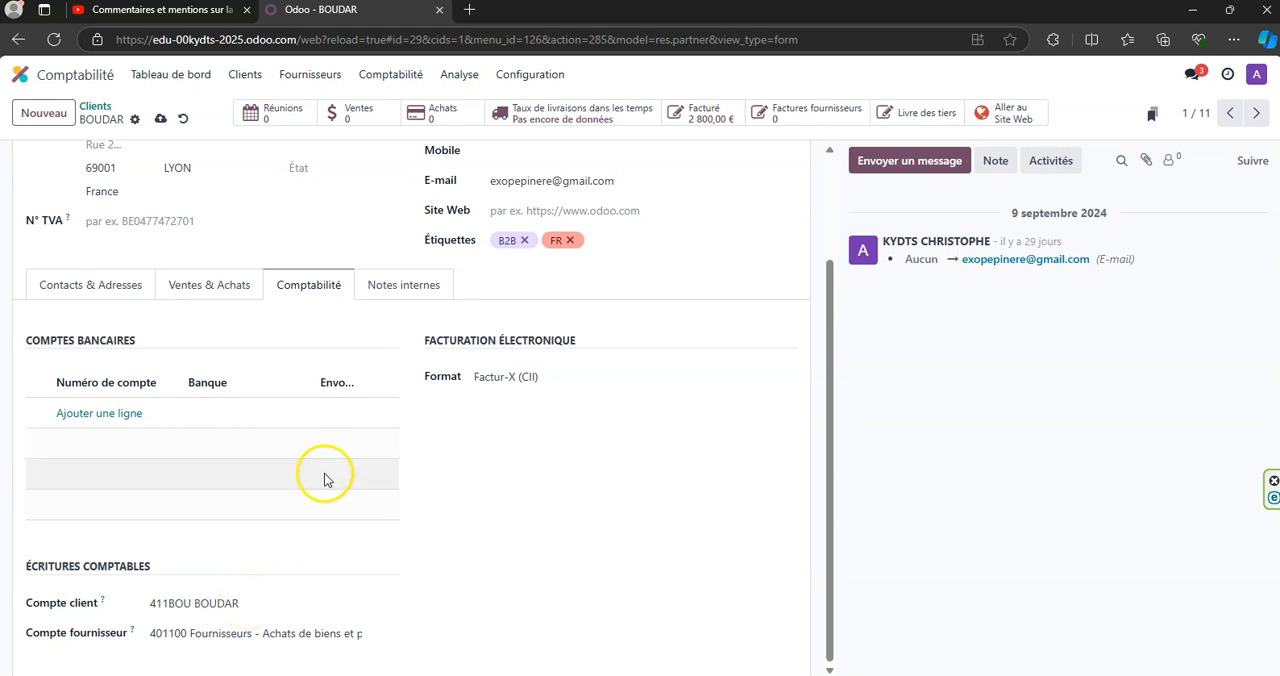
- Check BOUDAR's customer and supplier accounts under the accounting entries, and save the customer record
scroll(323, 357, up, 3)
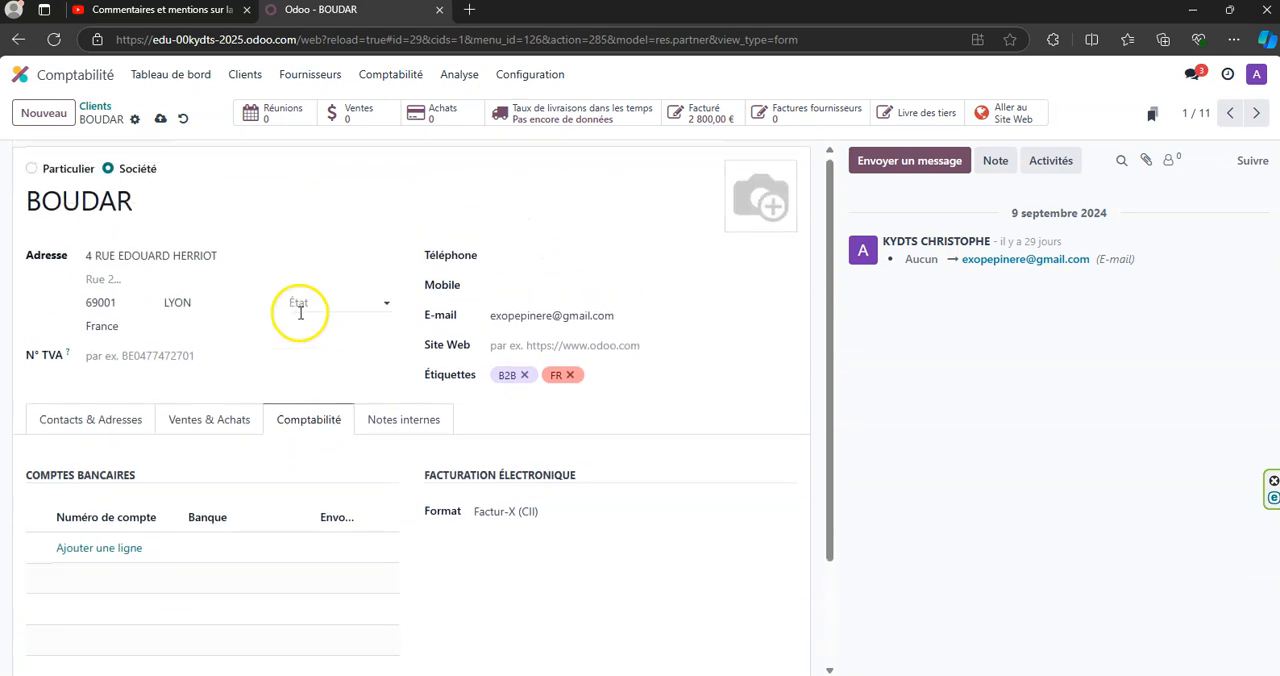
scroll(300, 313, down, 2)
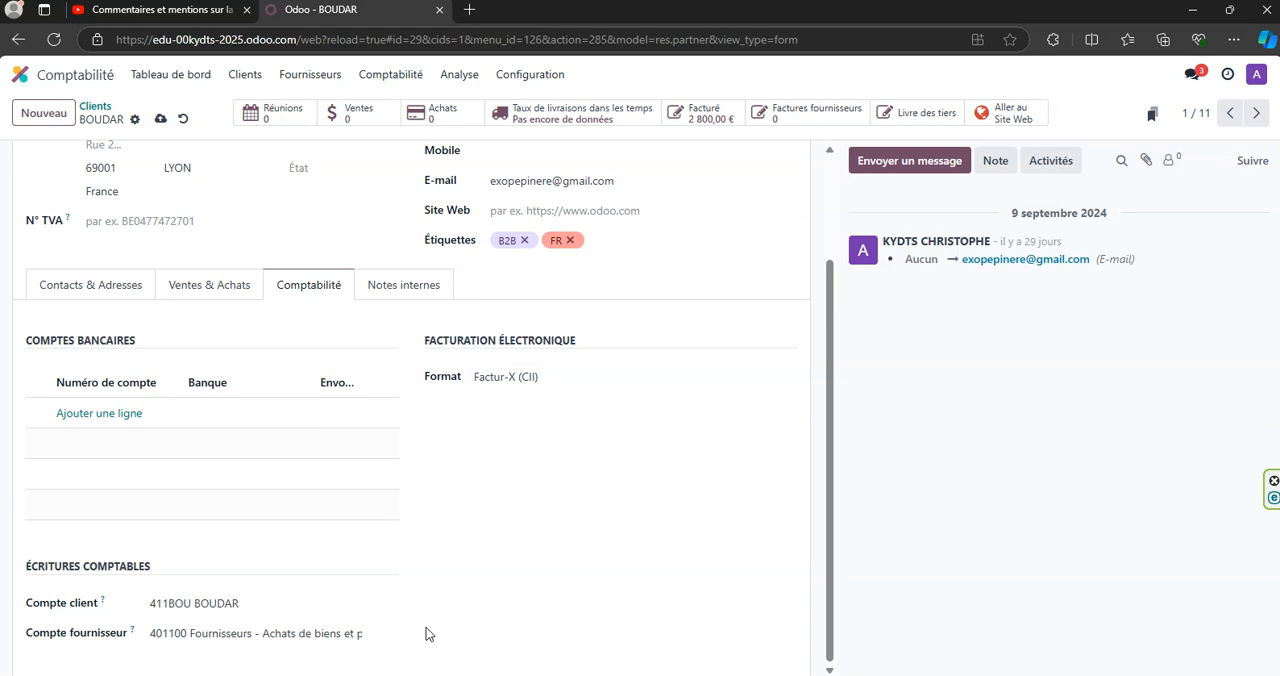
click(486, 602)
scroll(530, 556, up, 2)
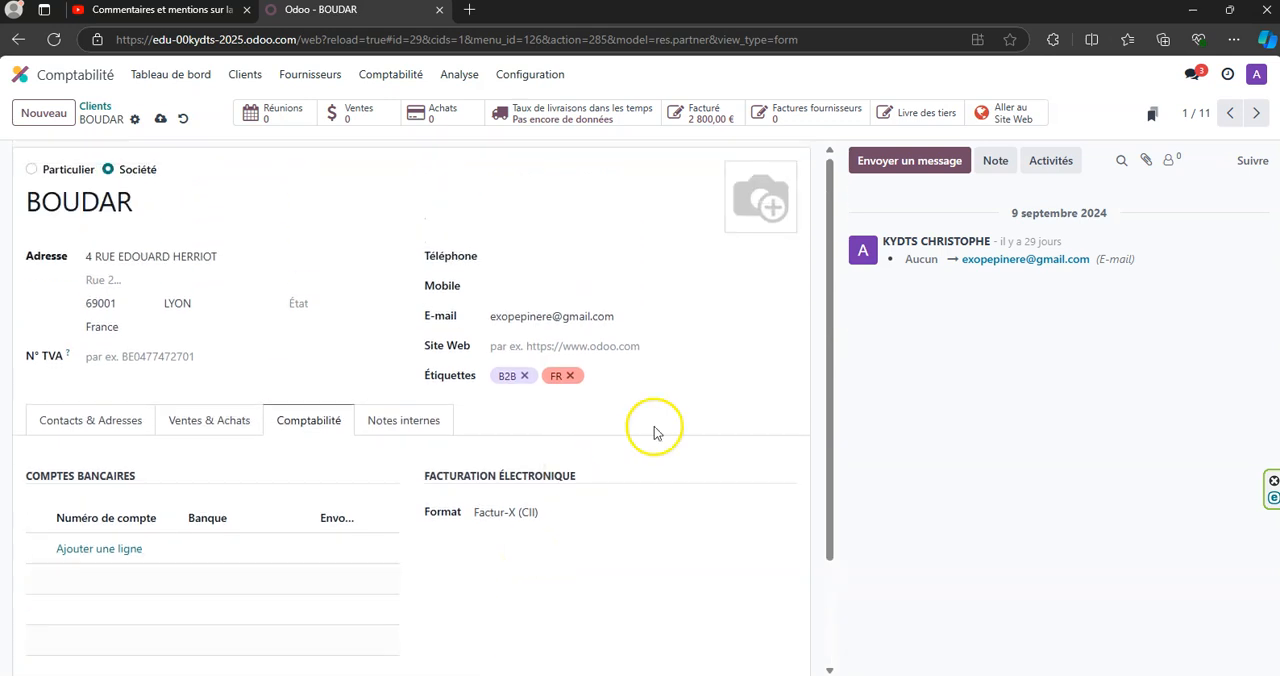
click(161, 120)
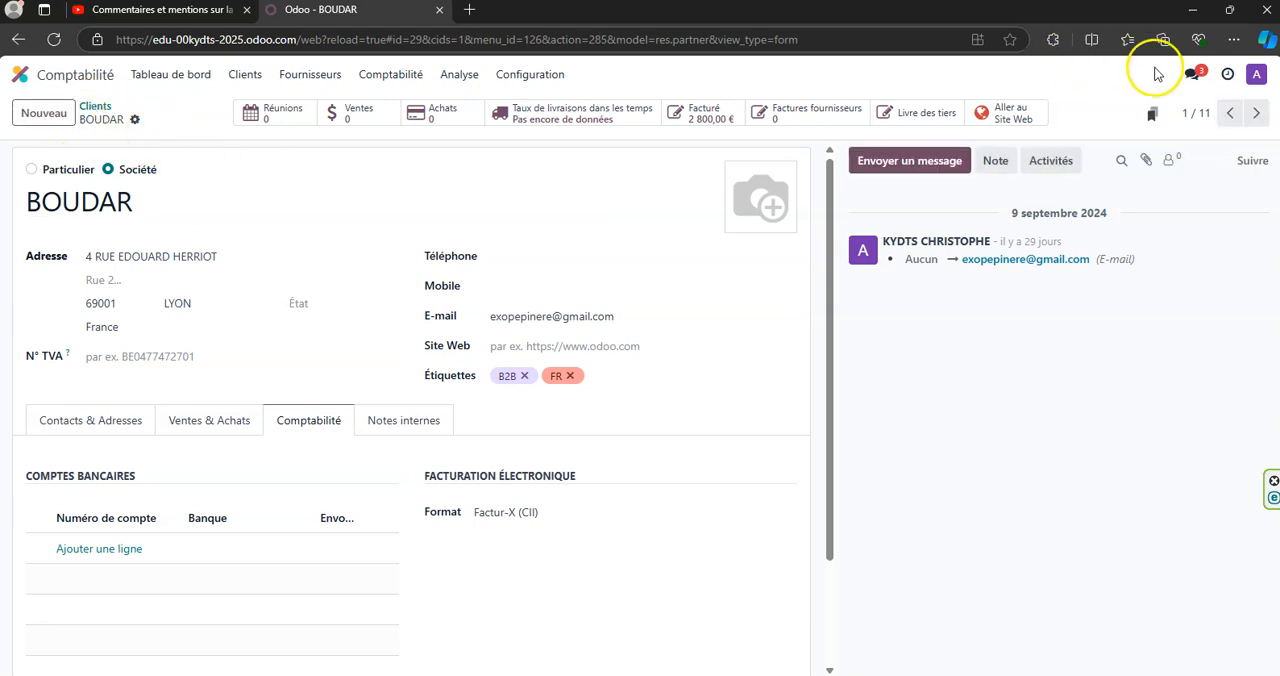
- Browse the customer records following BOUDAR, one after another, up to EDELWEIS
click(1256, 114)
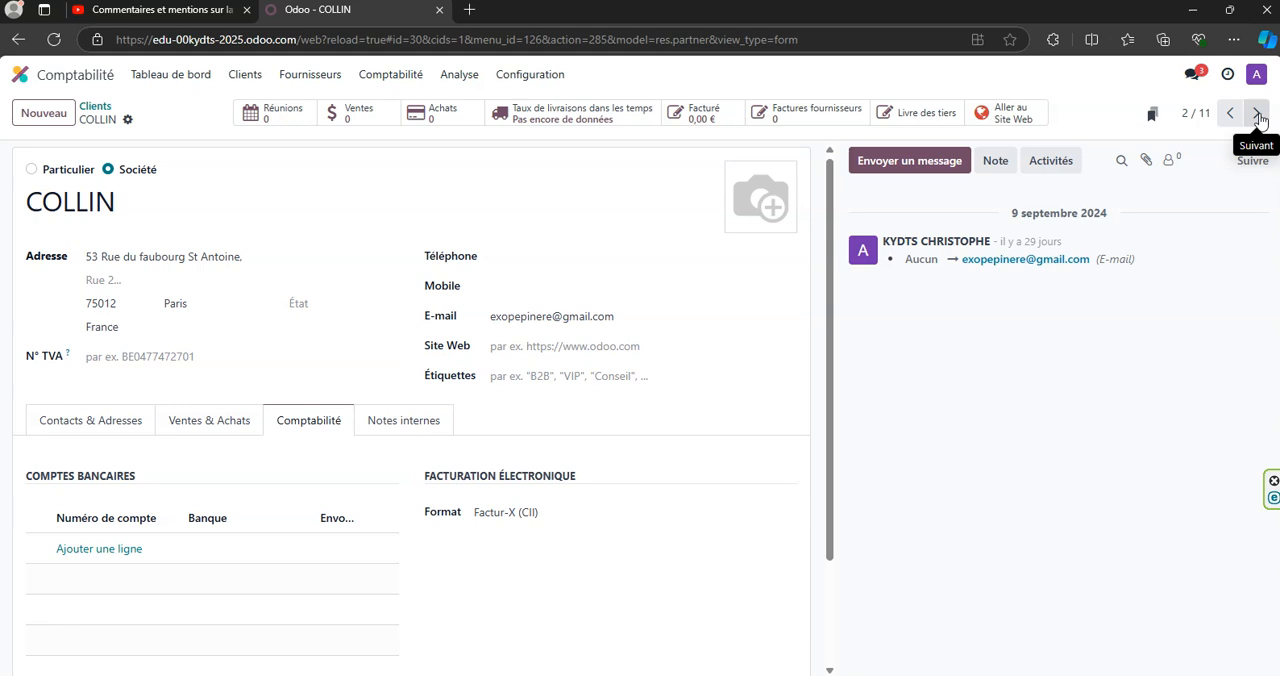
click(1257, 115)
click(1257, 115)
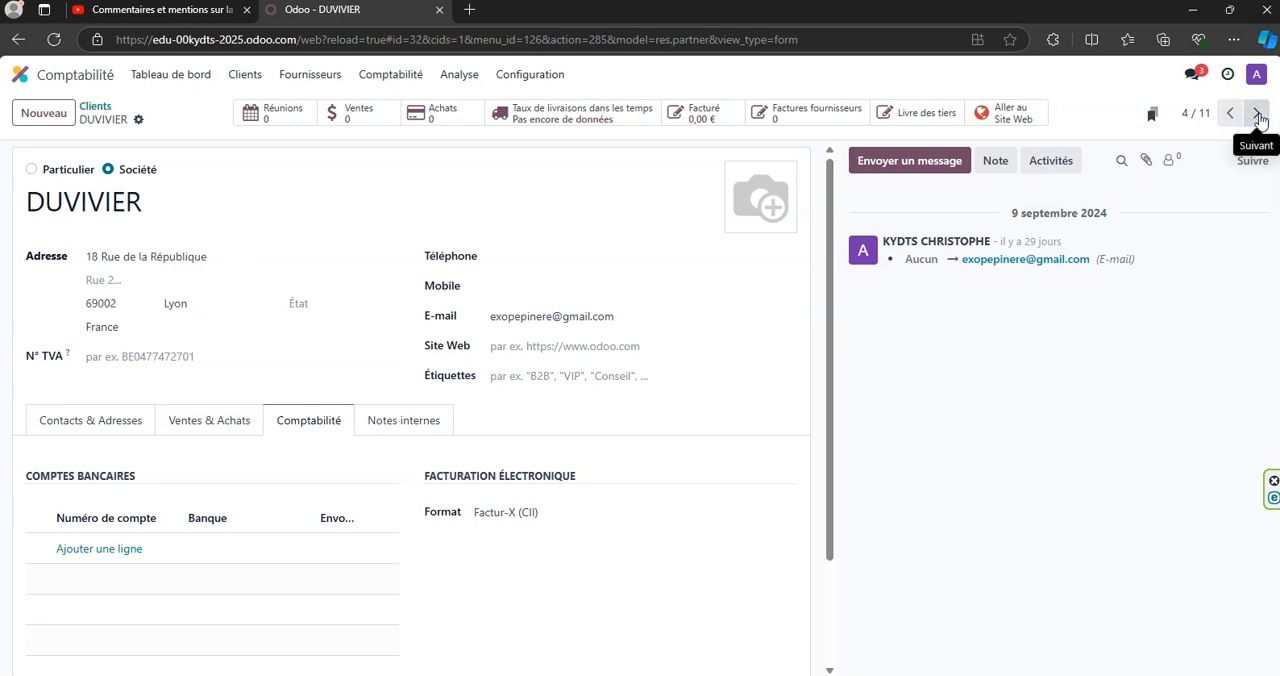
click(1257, 115)
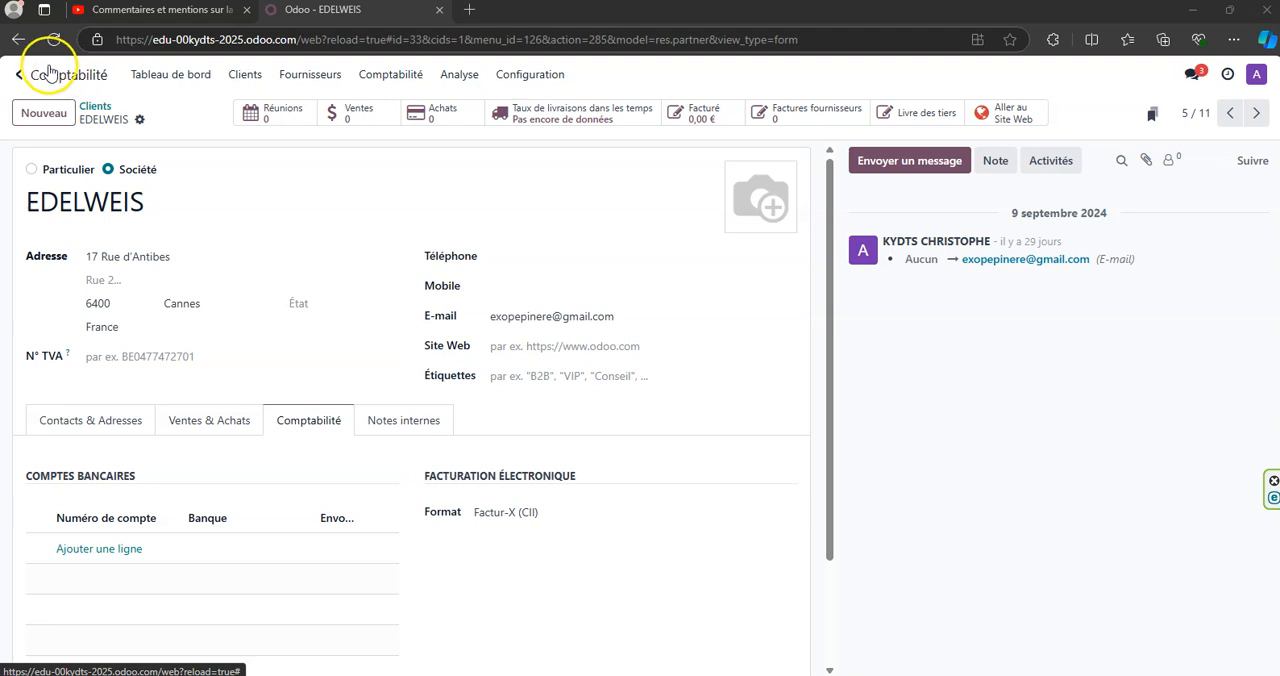
- Switch to the Inventaire app and review the income and expense accounts of the product categories Commodes, Petits Meubles and buffets
click(19, 76)
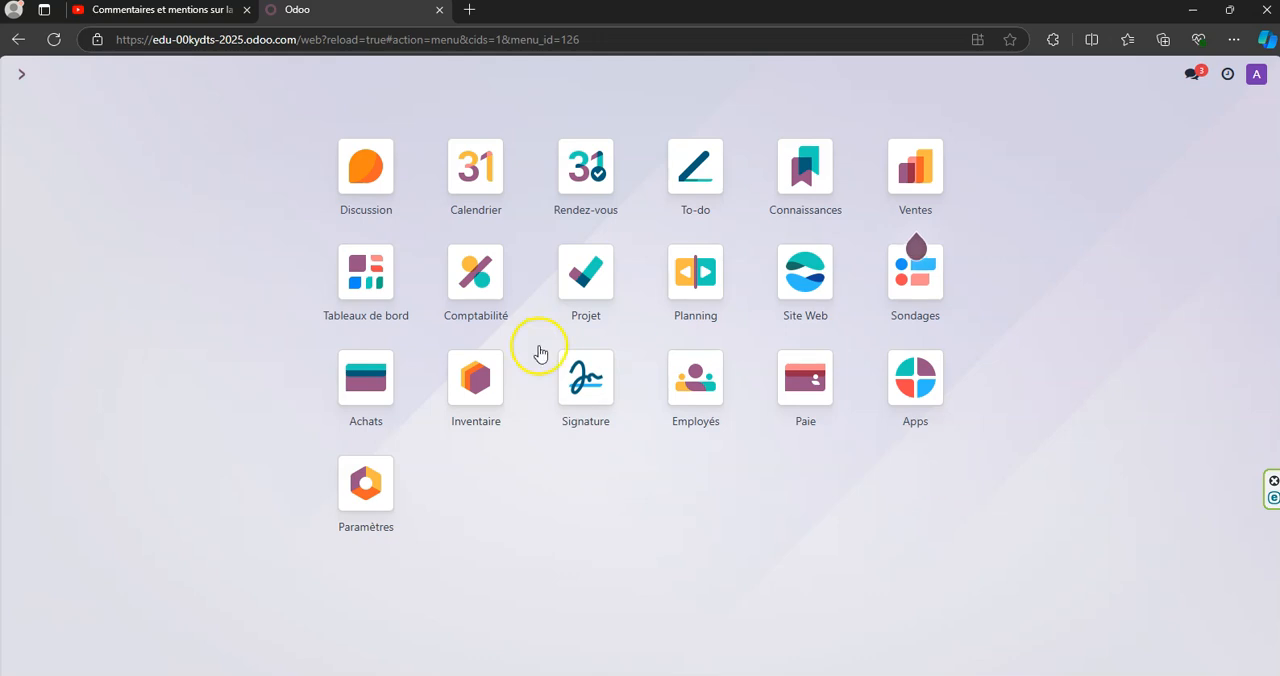
click(474, 381)
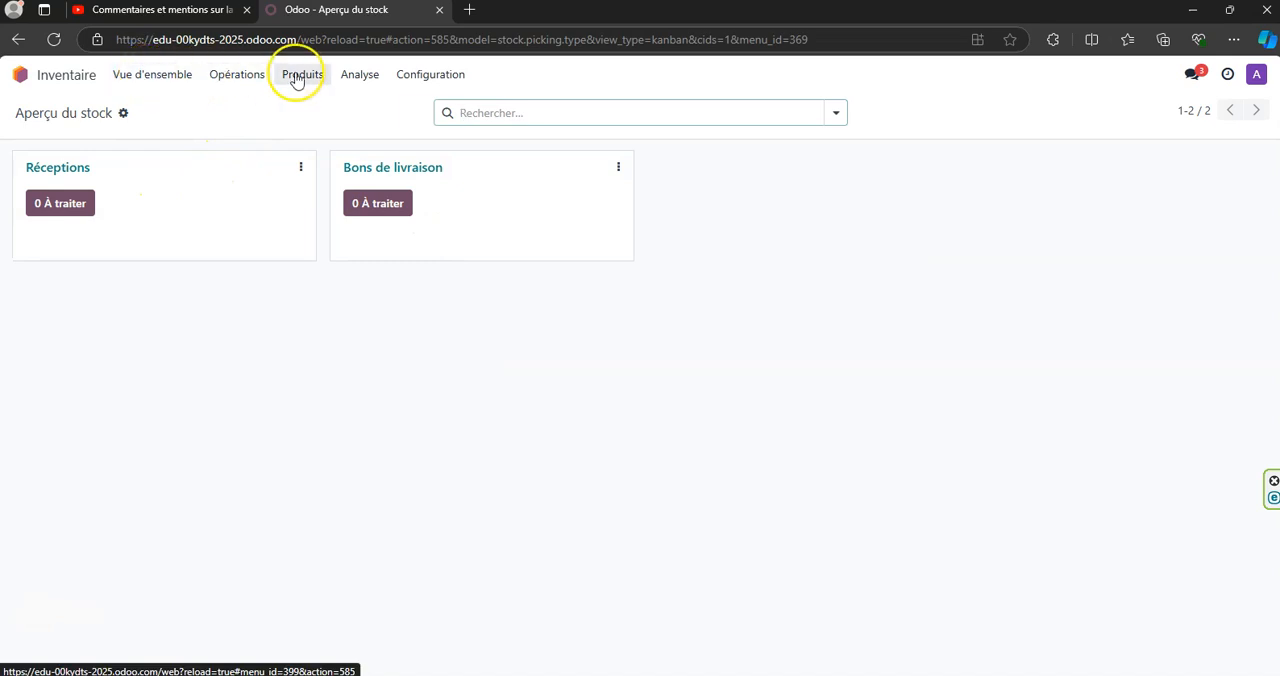
click(432, 76)
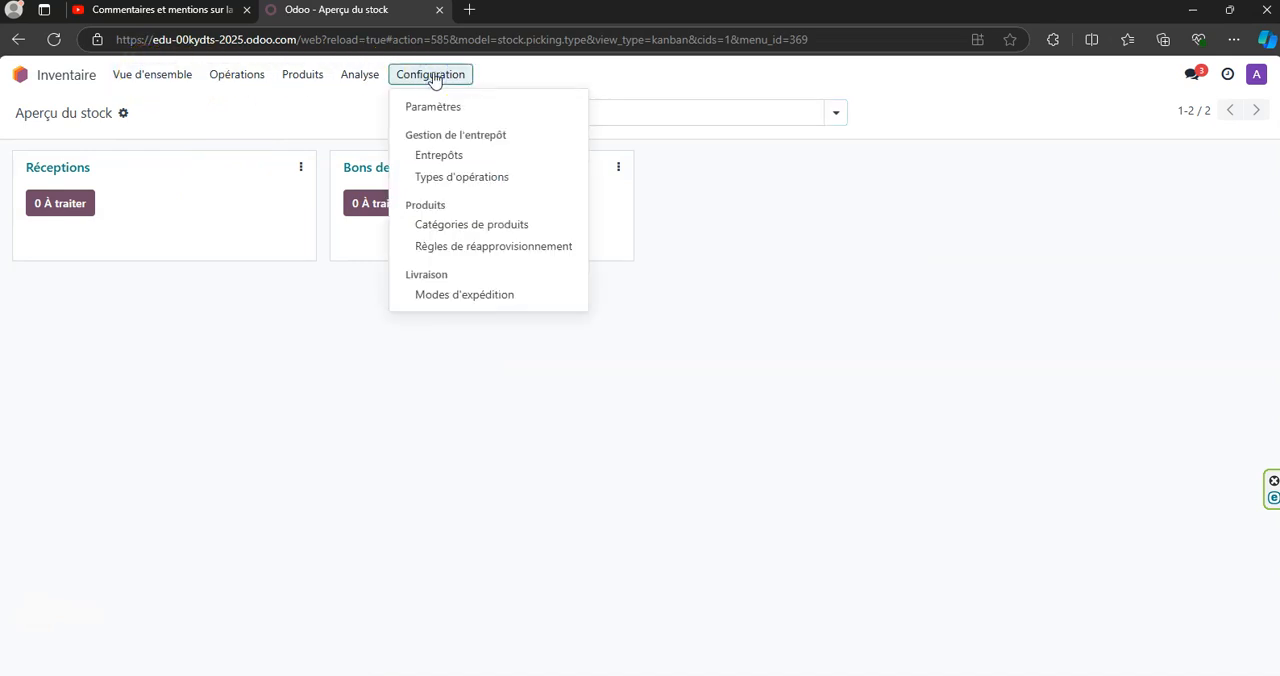
click(458, 230)
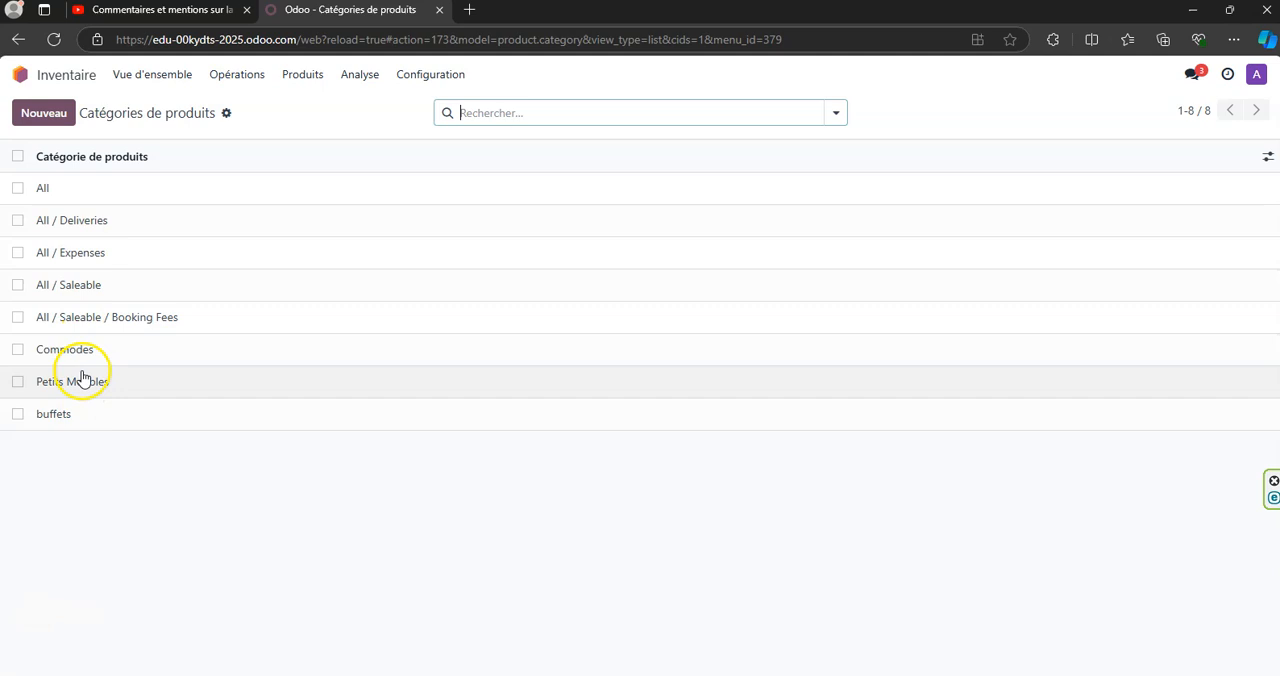
click(88, 350)
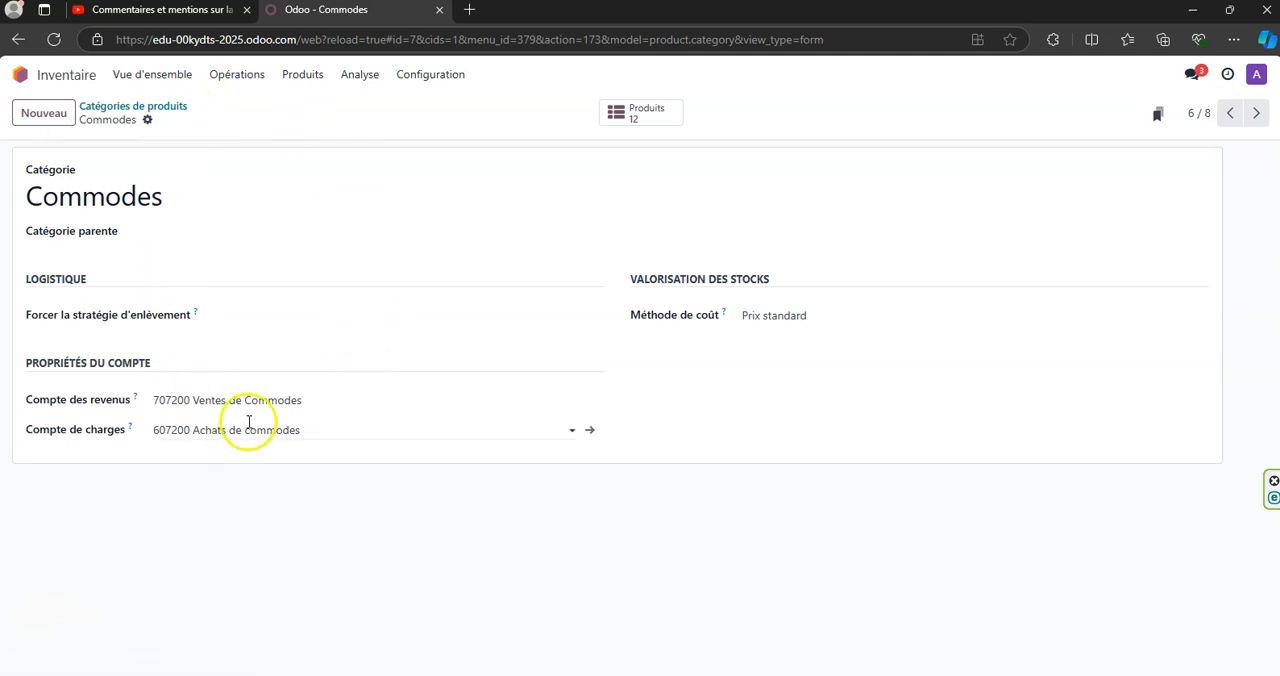
click(1256, 113)
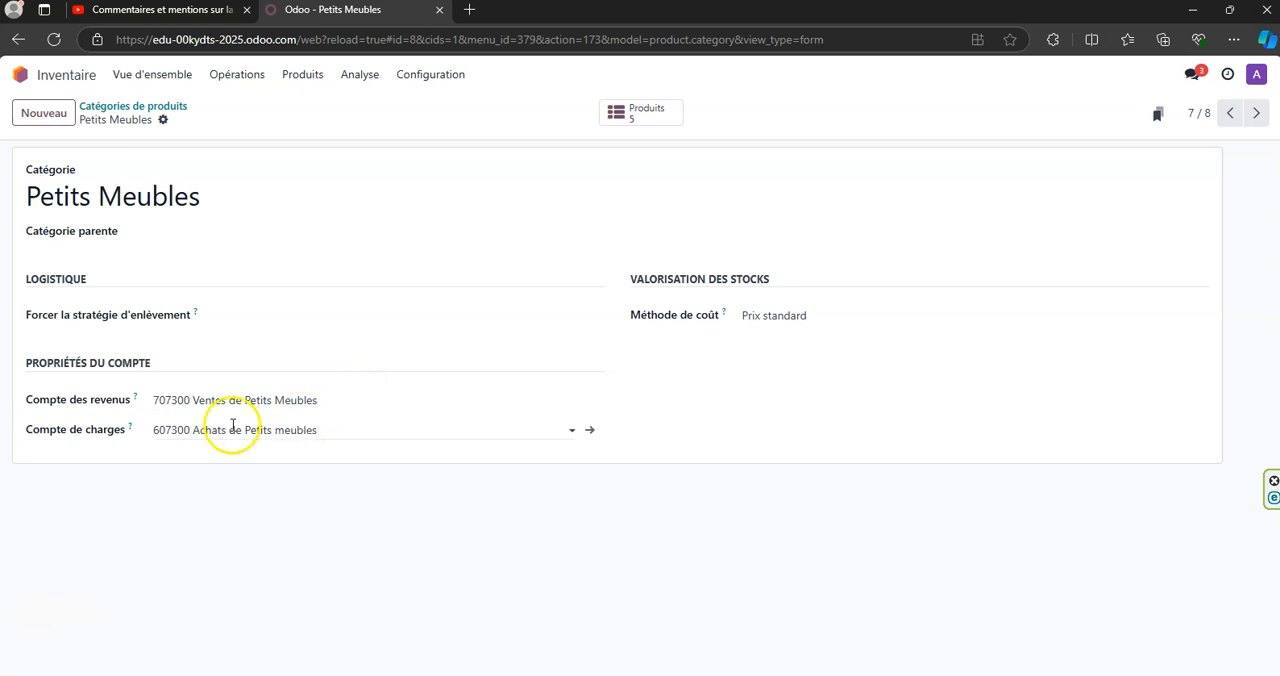
click(1256, 113)
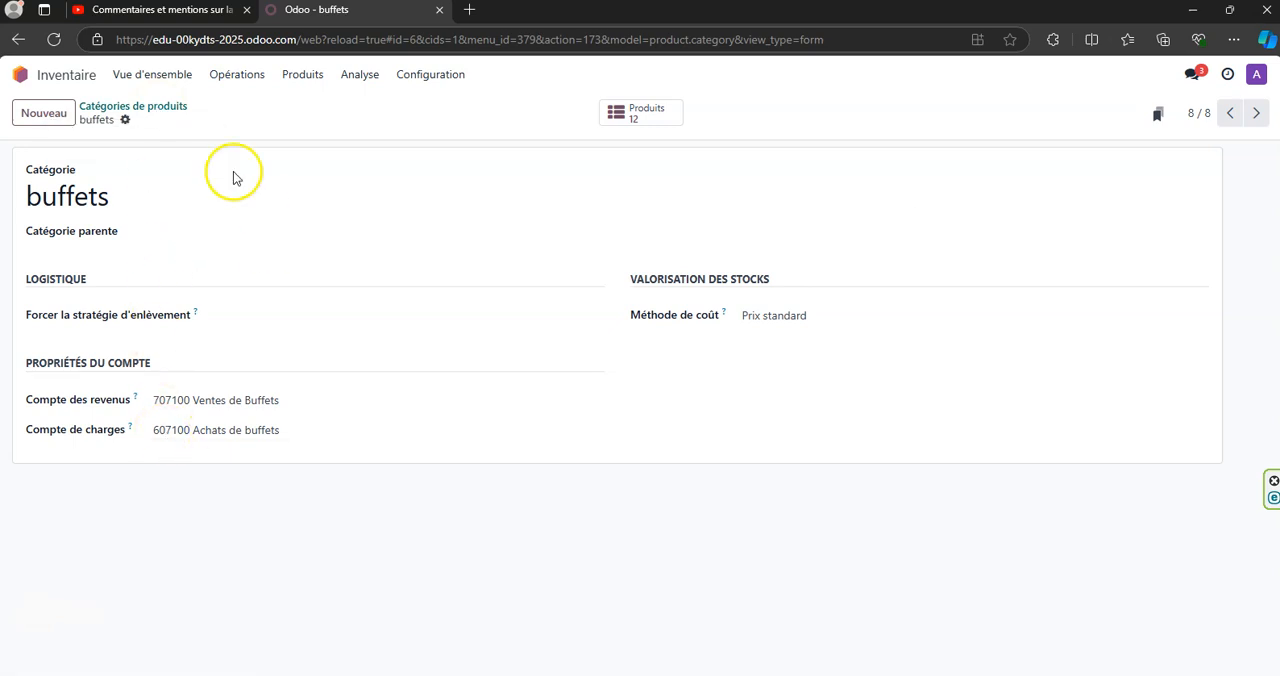
- Display the inventory product catalogue and look through all its products
click(316, 78)
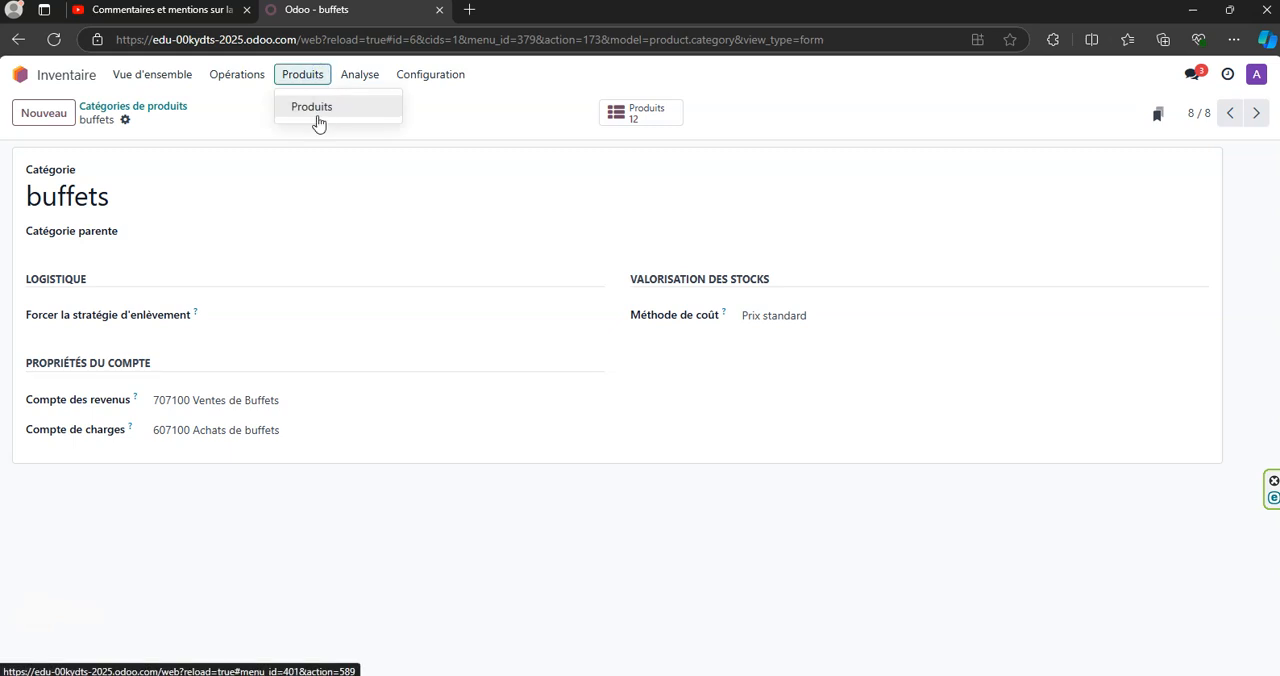
click(305, 110)
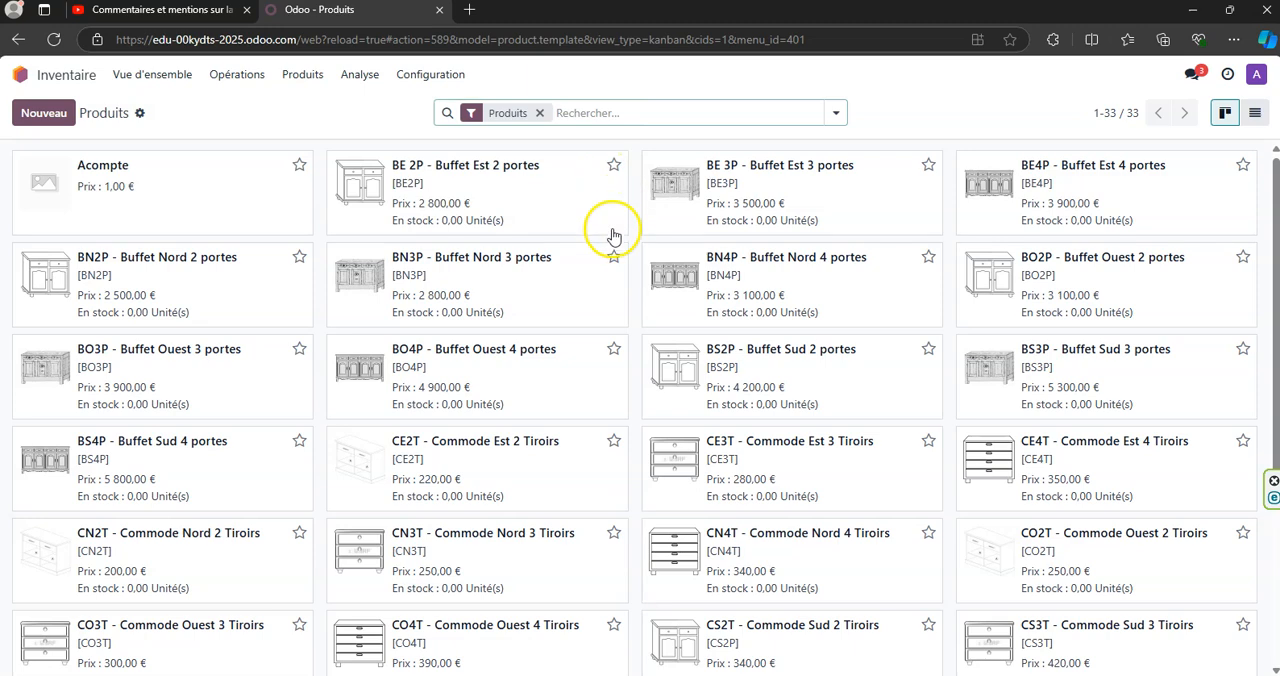
scroll(716, 377, down, 3)
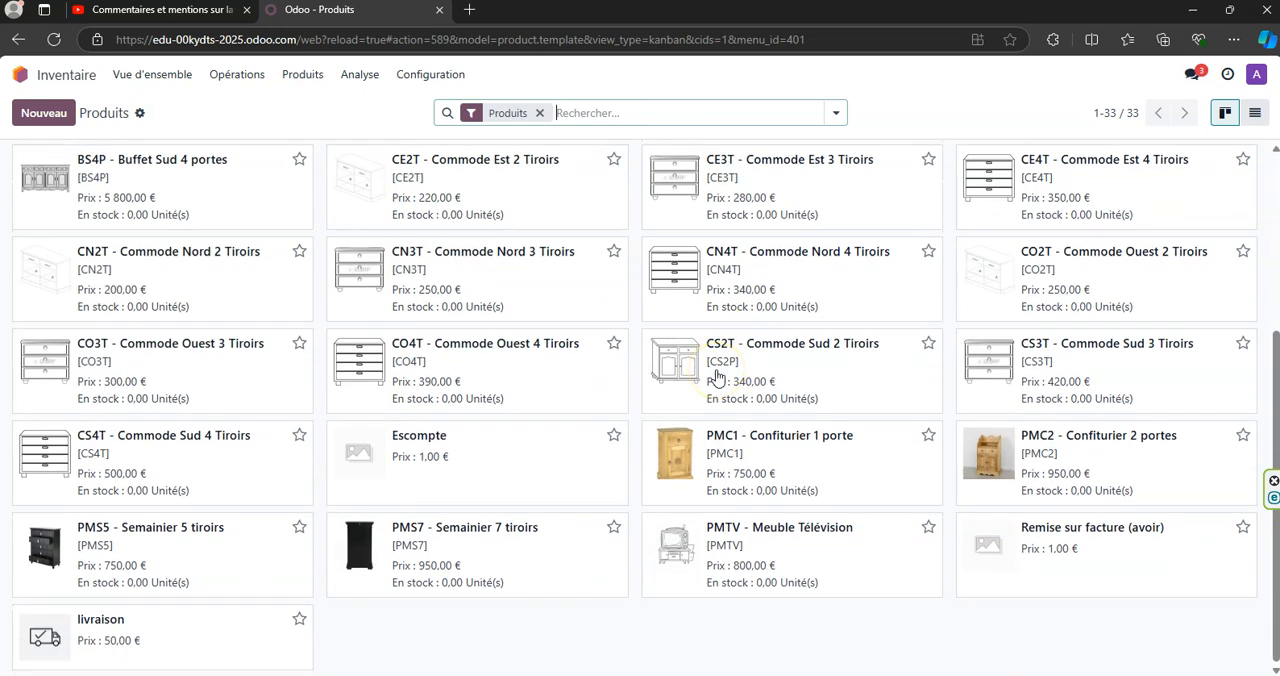
scroll(716, 377, up, 3)
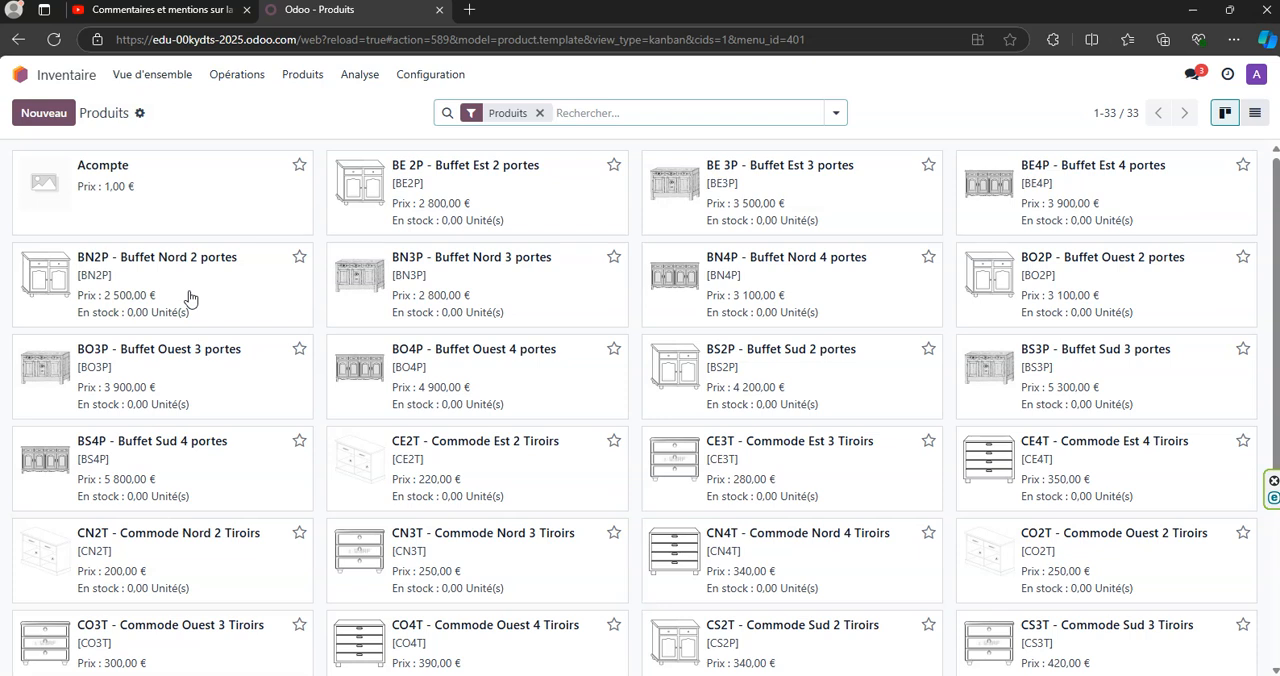
- Search the products for BN2P and open the Buffet Nord 2 portes record
click(617, 107)
text(BN2P)
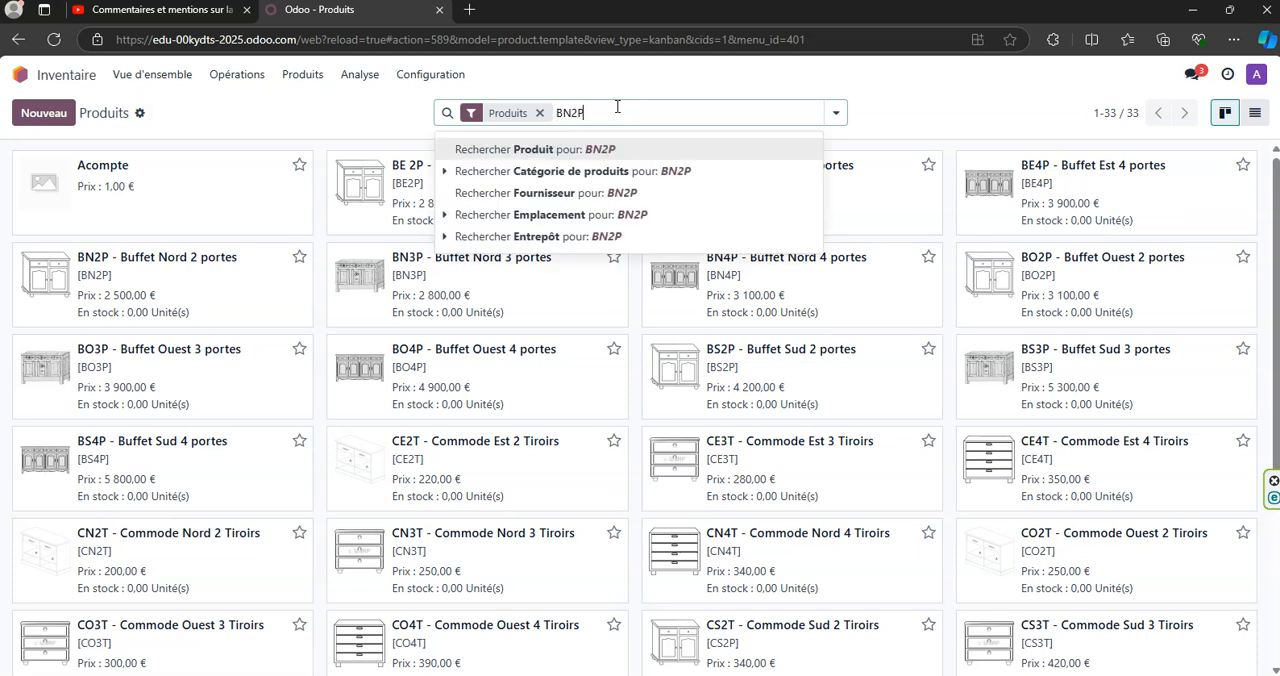
key(Return)
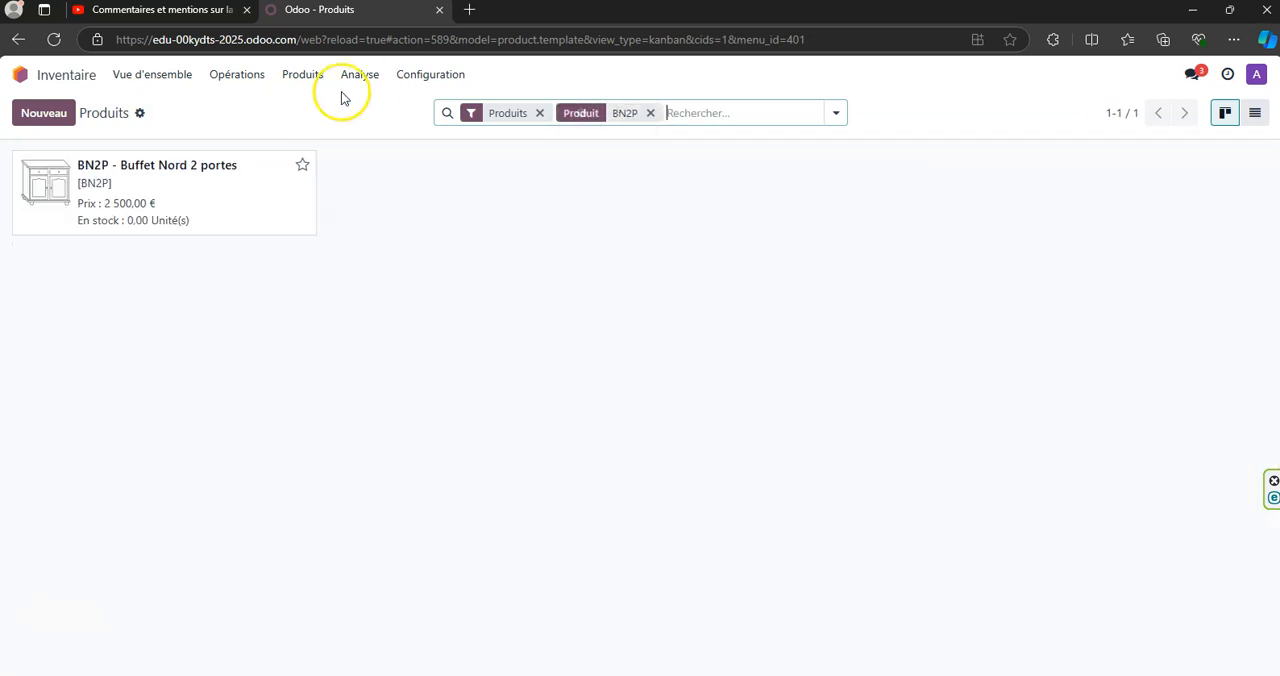
click(148, 221)
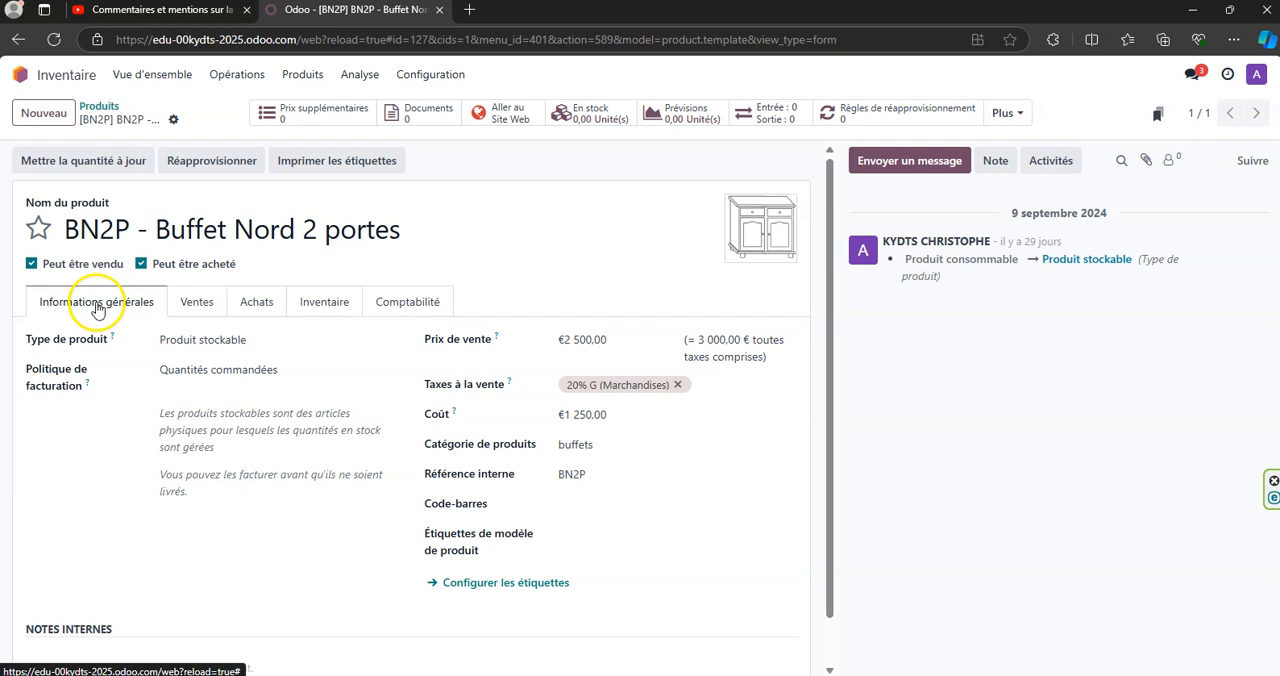
- Review the product type choices for Buffet Nord 2 portes and select Produit stockable
click(387, 342)
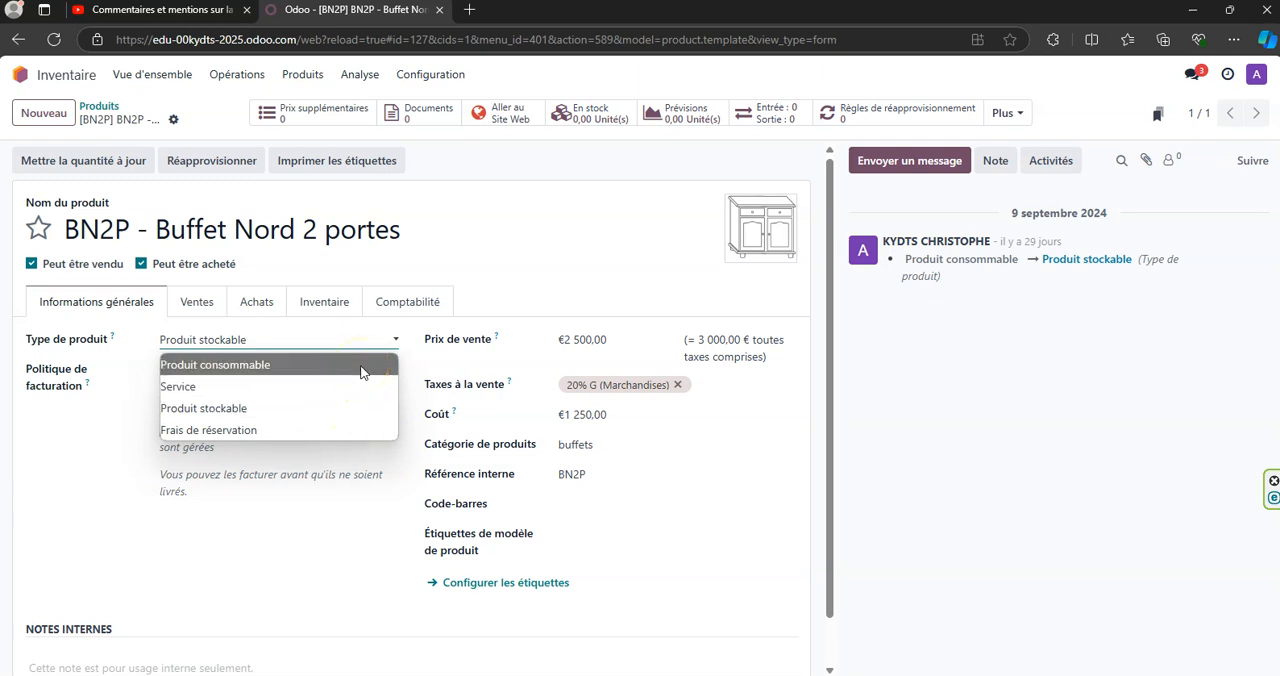
click(259, 410)
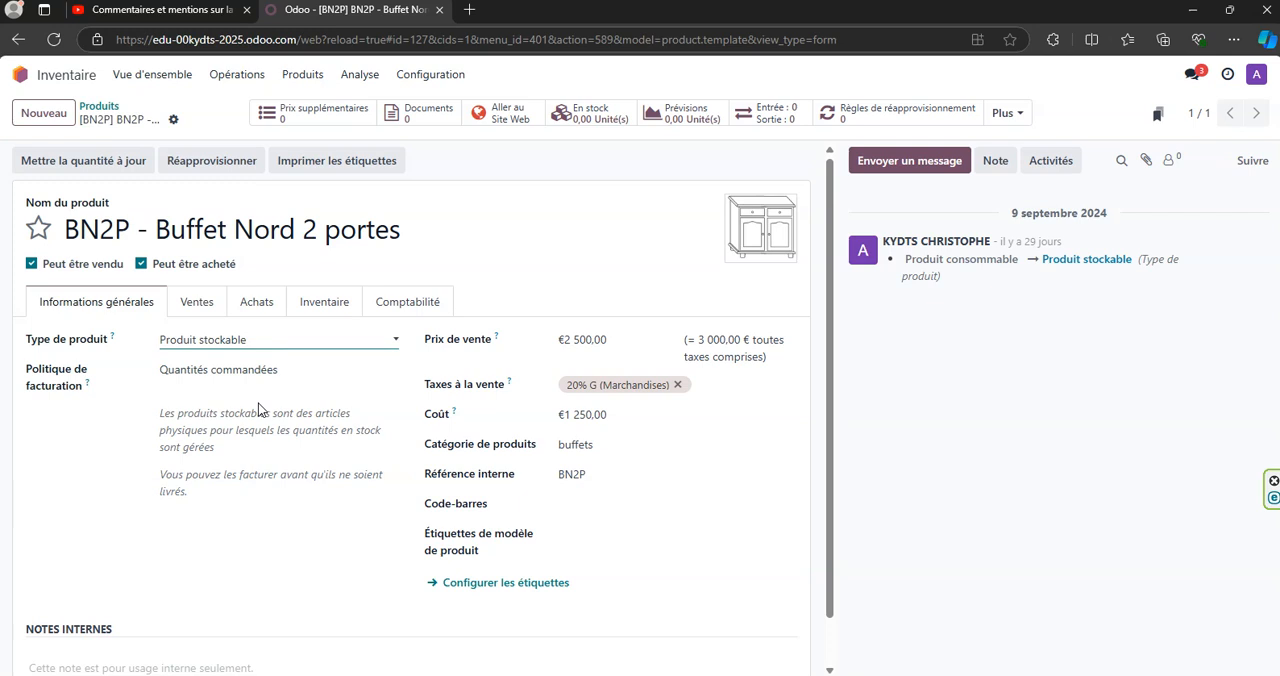
click(337, 339)
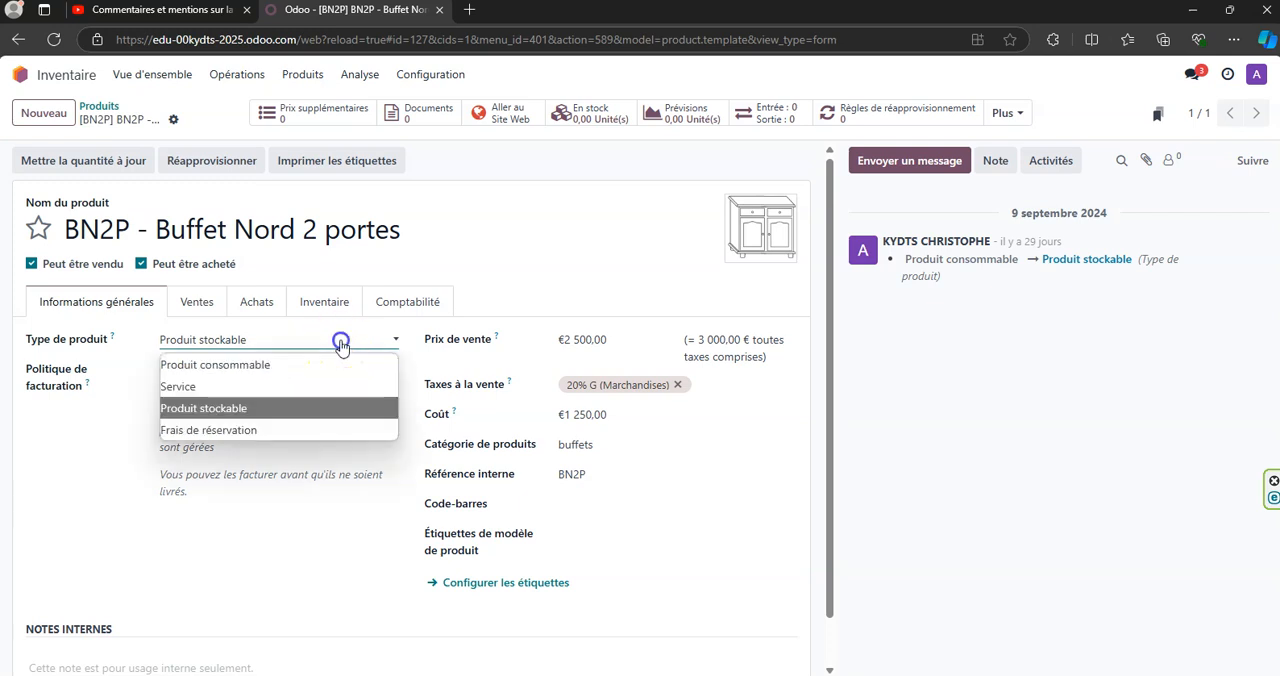
click(320, 416)
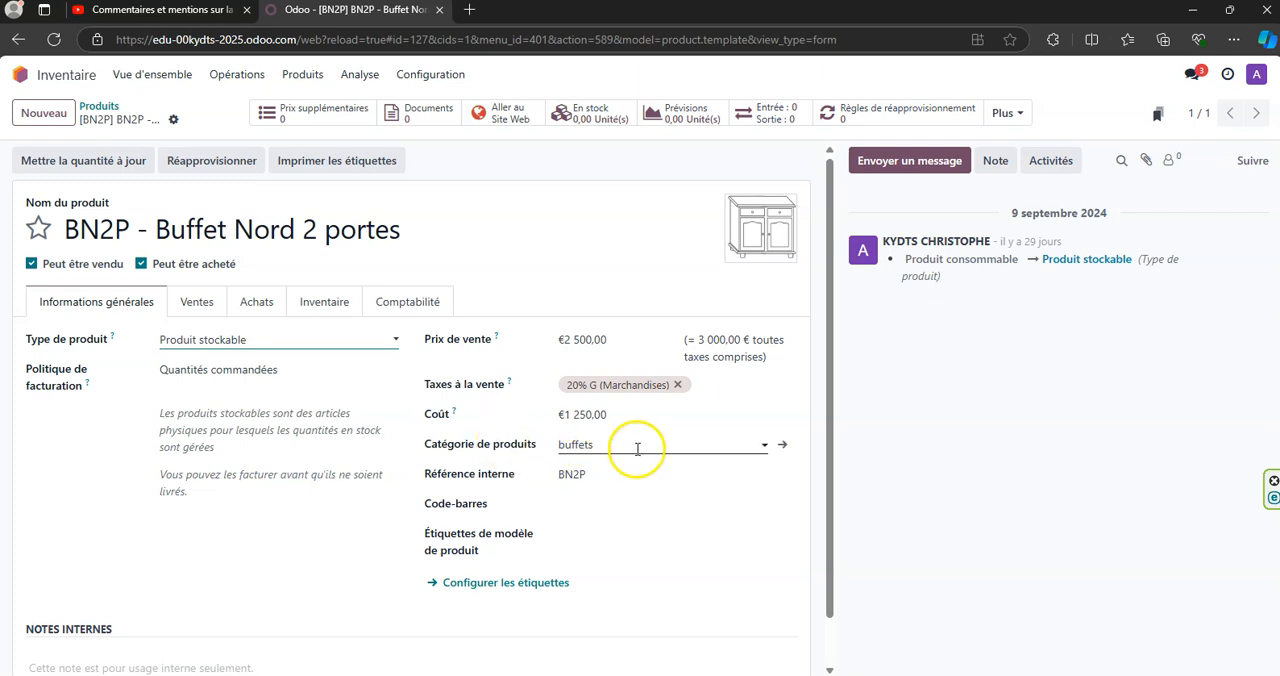
- Check the product category options and the internal reference of Buffet Nord 2 portes
click(636, 448)
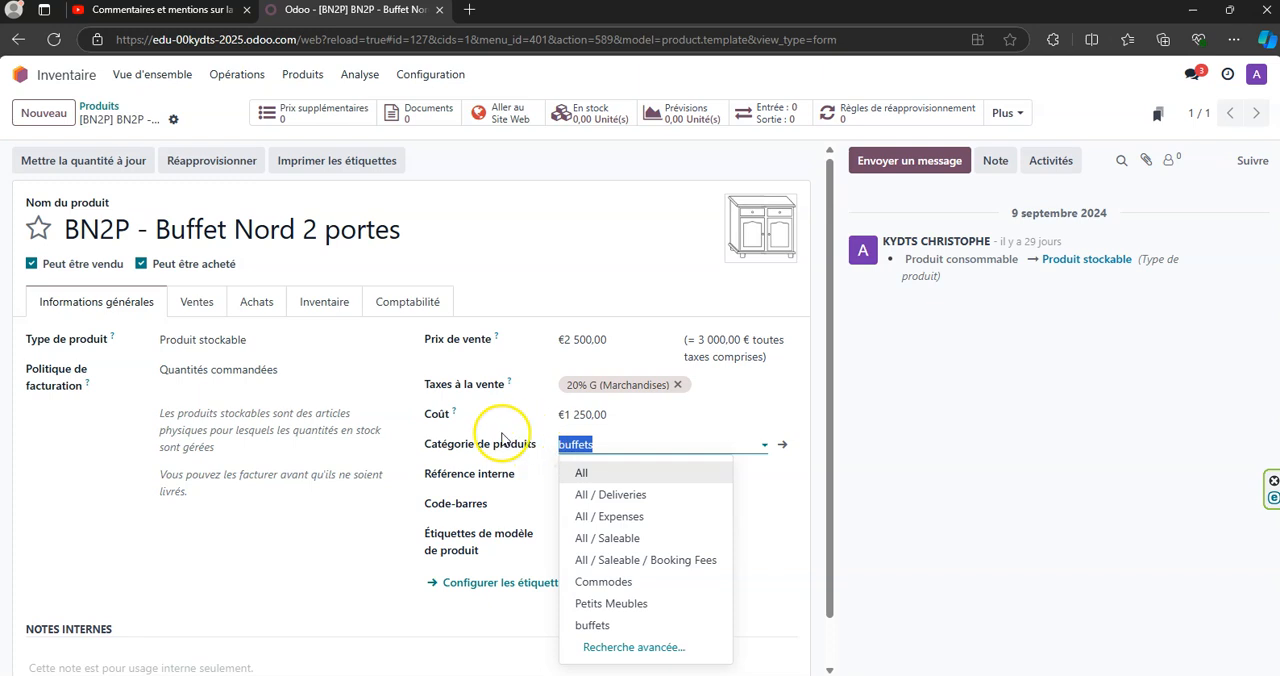
click(635, 442)
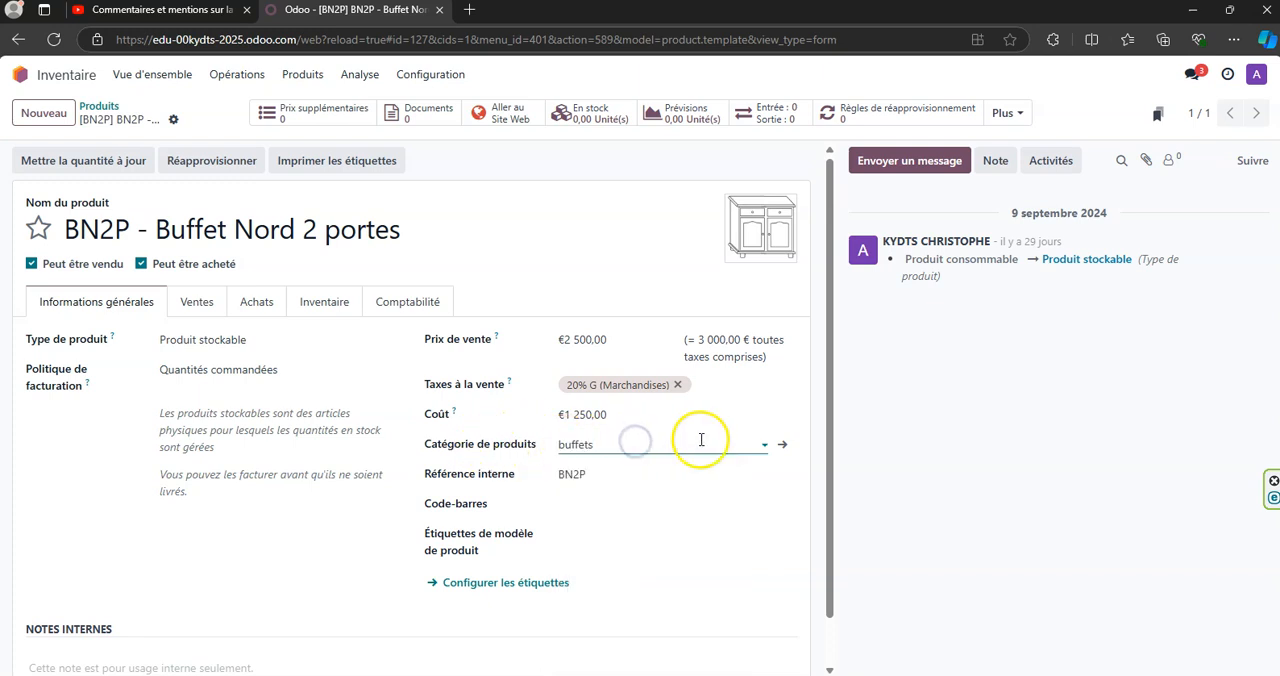
click(765, 446)
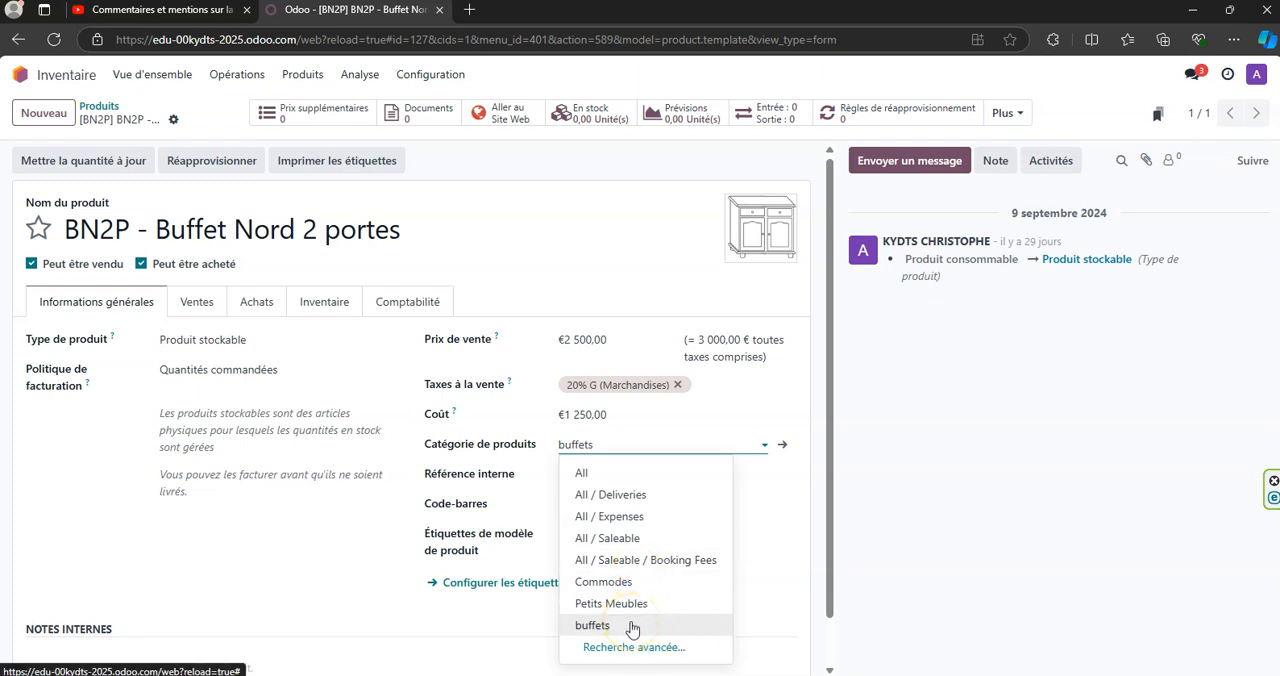
click(626, 437)
click(612, 475)
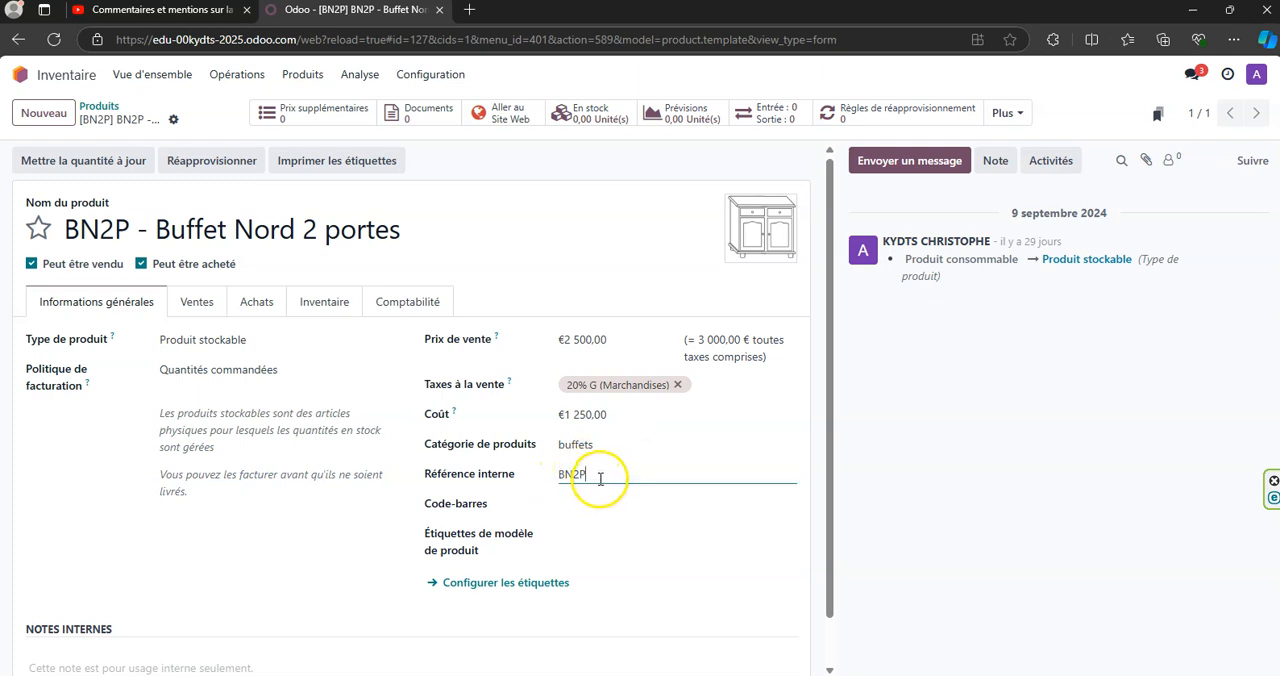
- Examine the sales options of Buffet Nord 2 portes and its purchasing details with supplier, price and delivery lead time
click(199, 303)
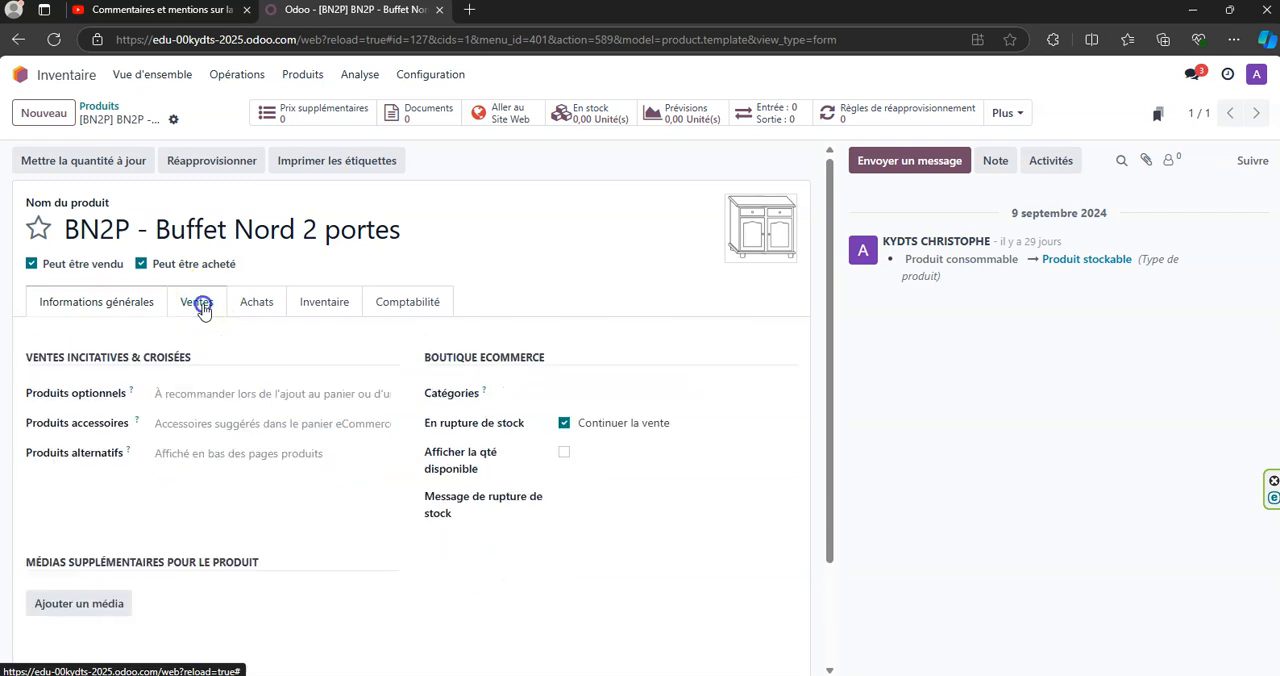
click(263, 310)
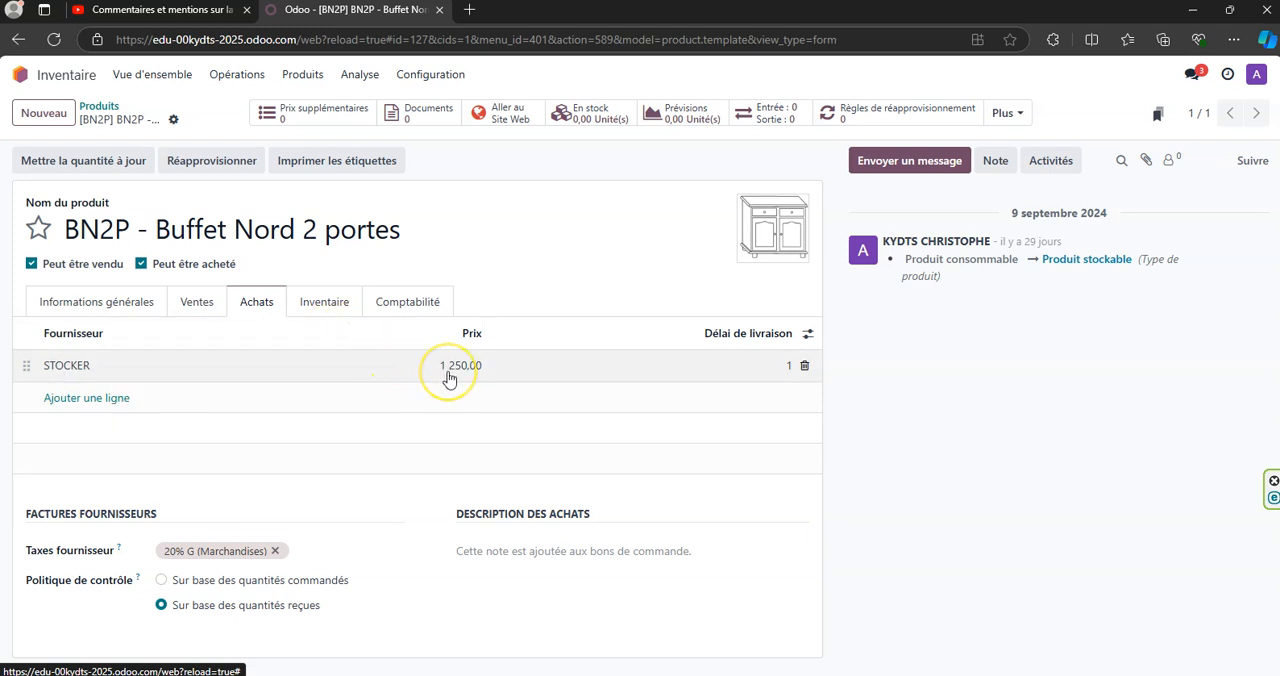
click(766, 373)
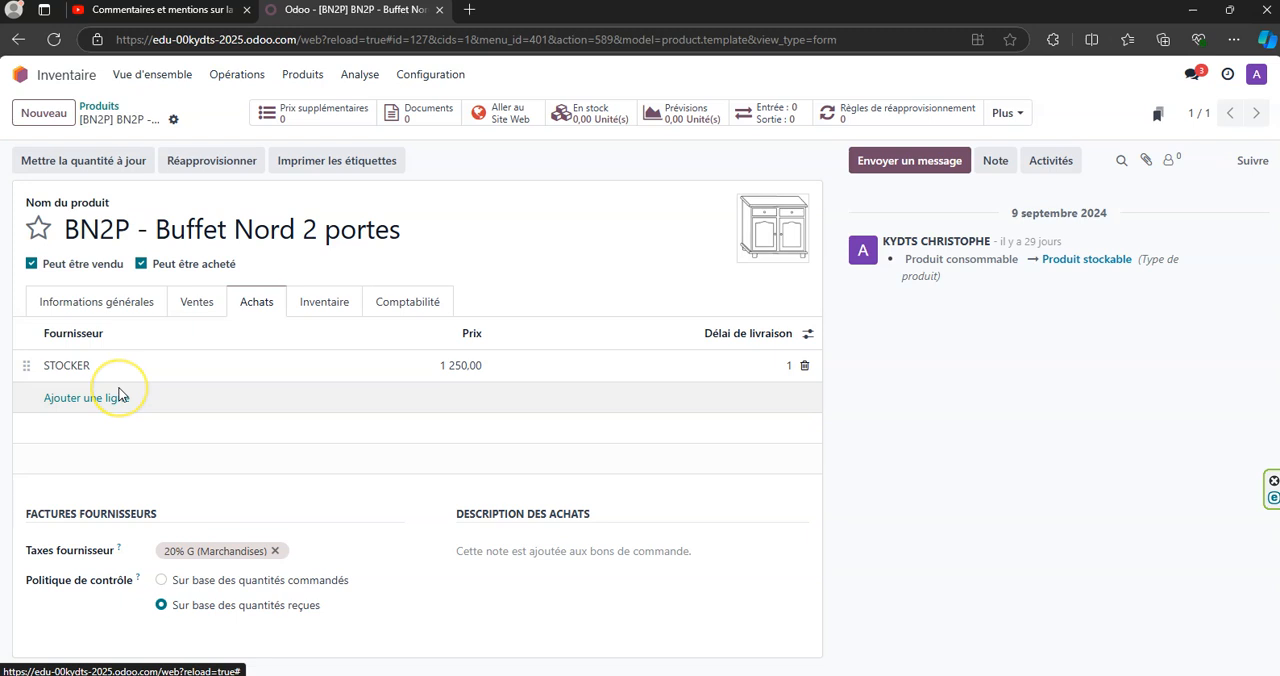
- Delete the existing supplier line of Buffet Nord 2 portes and add supplier STOCKER with a purchase price of 1250
click(804, 367)
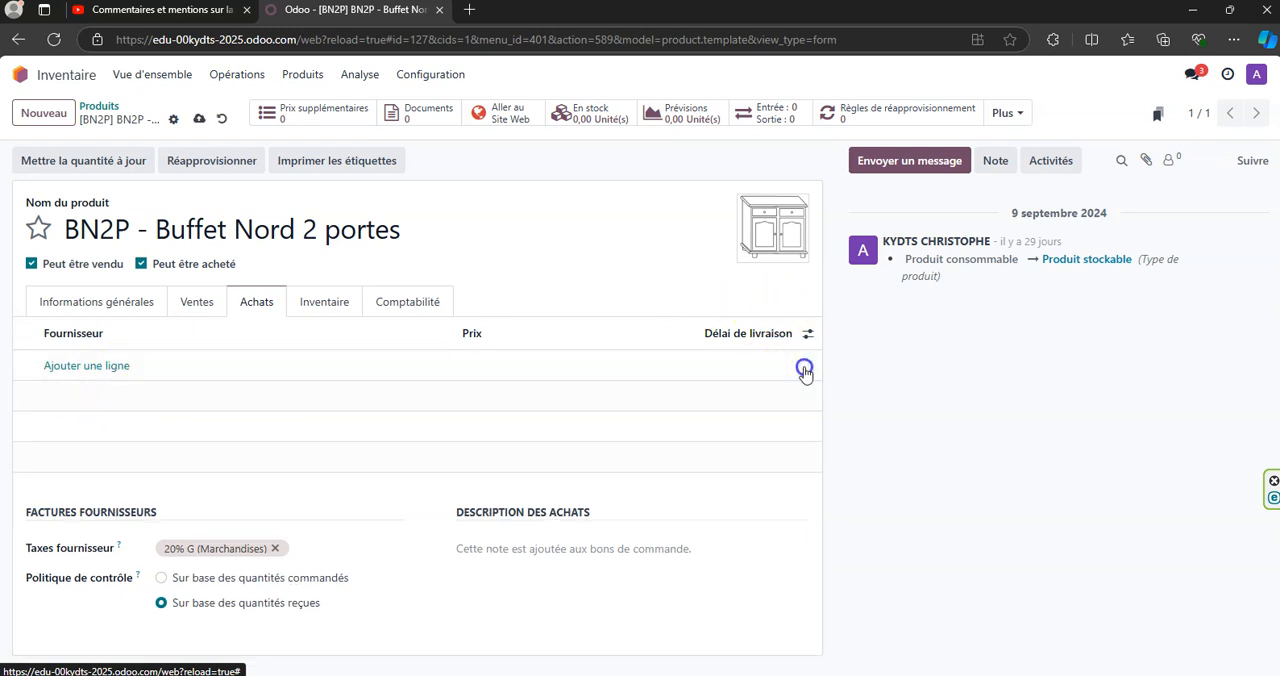
click(68, 368)
text(STOCK)
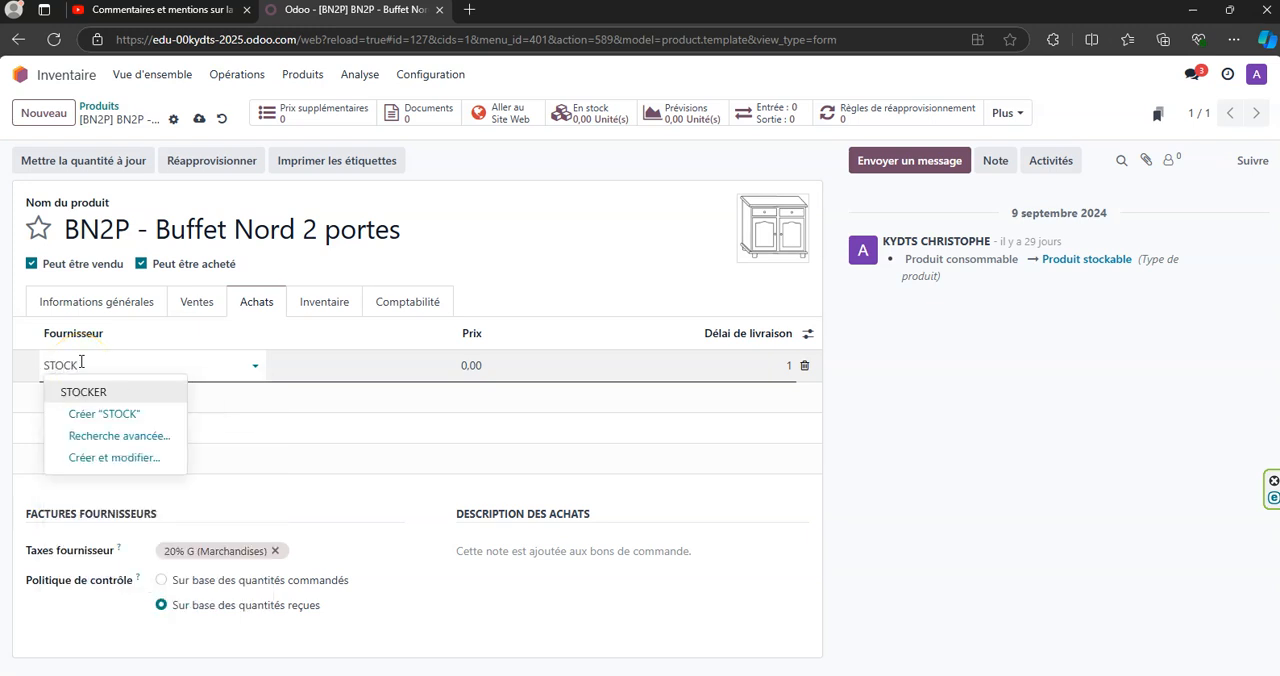
click(92, 392)
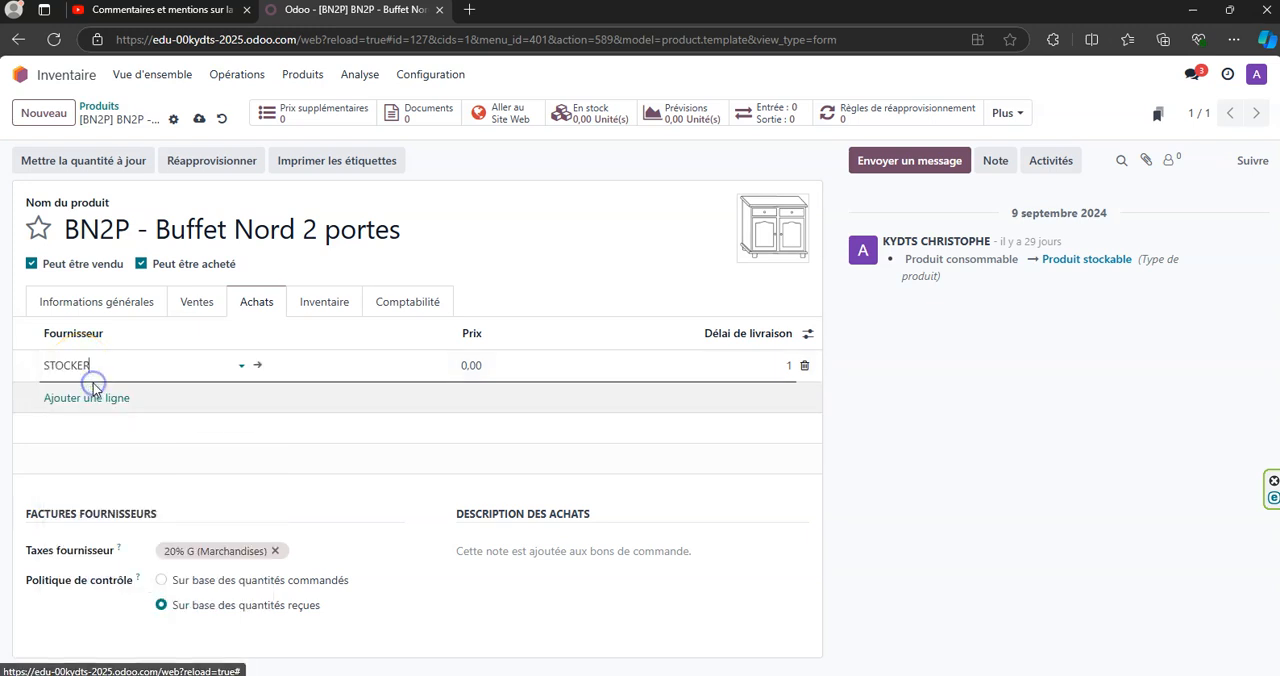
click(392, 367)
text(1250)
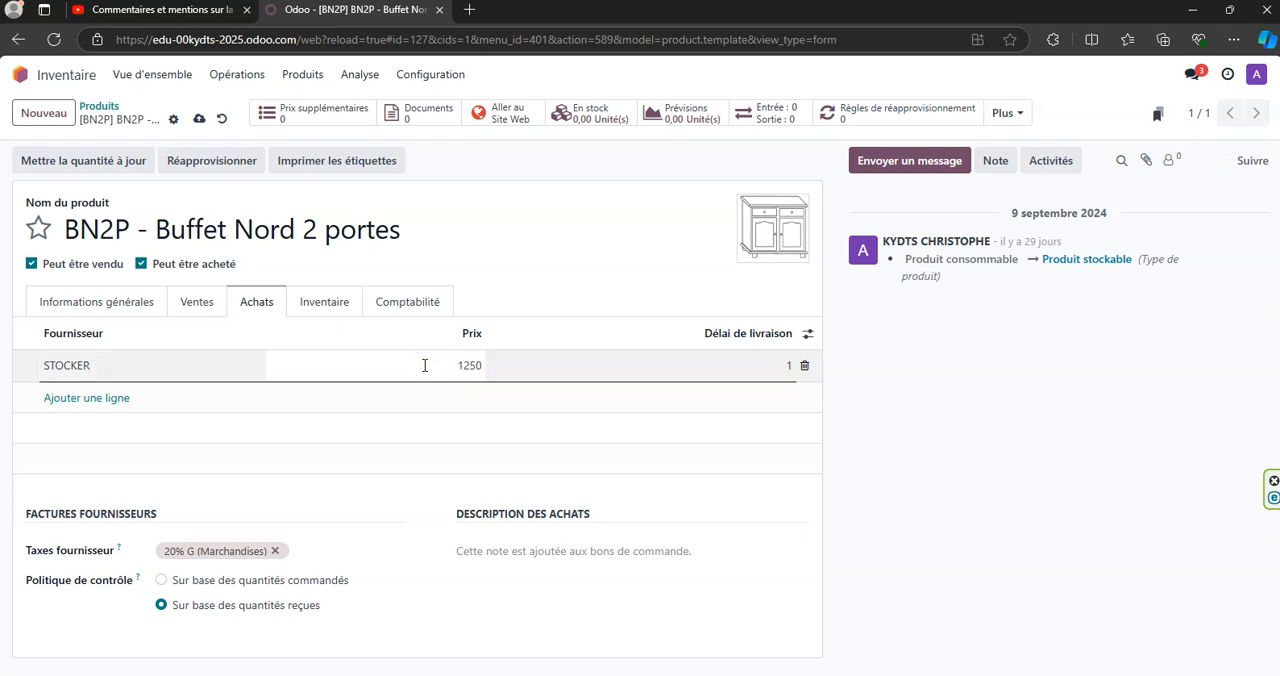
click(591, 368)
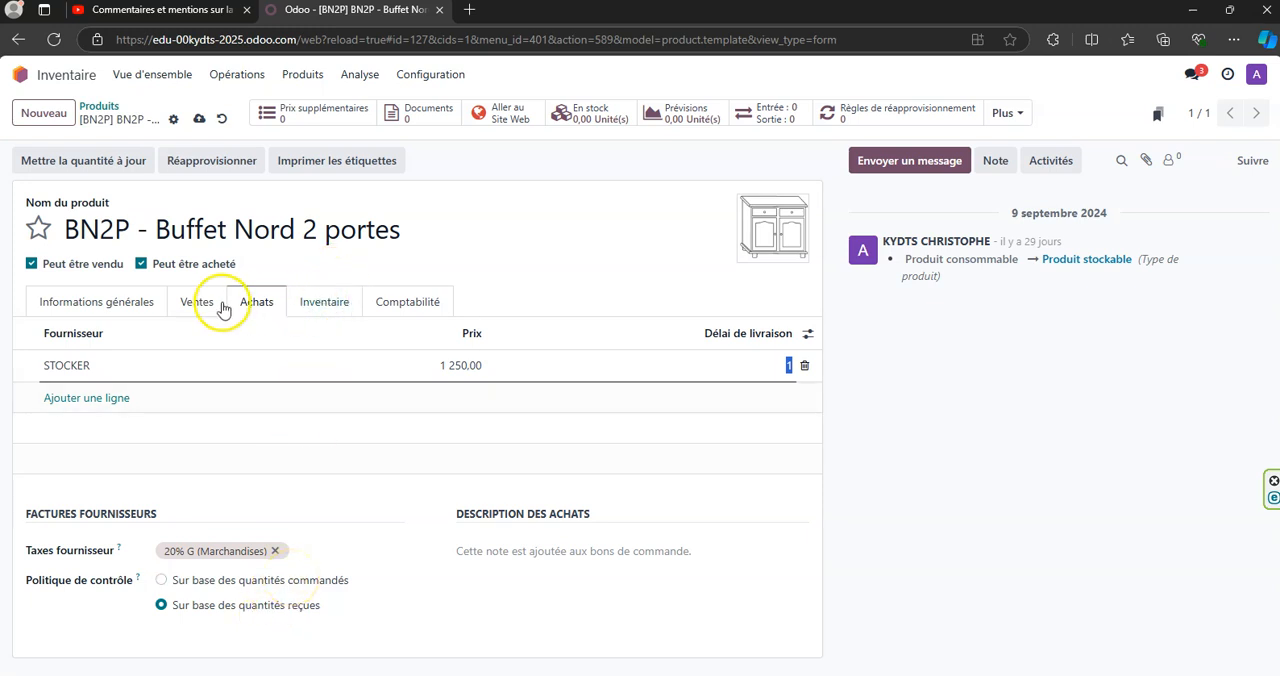
- Check the income and expense account fields of Buffet Nord 2 portes against its product category in the general information
click(428, 308)
click(285, 432)
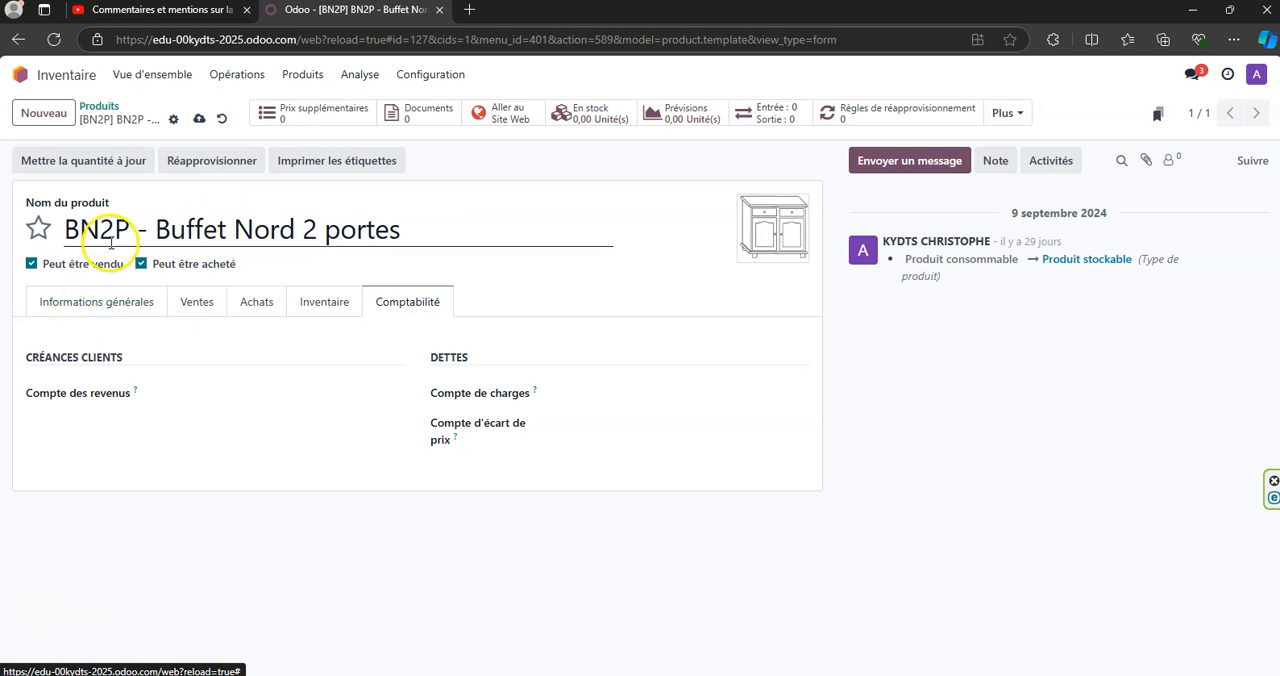
click(113, 301)
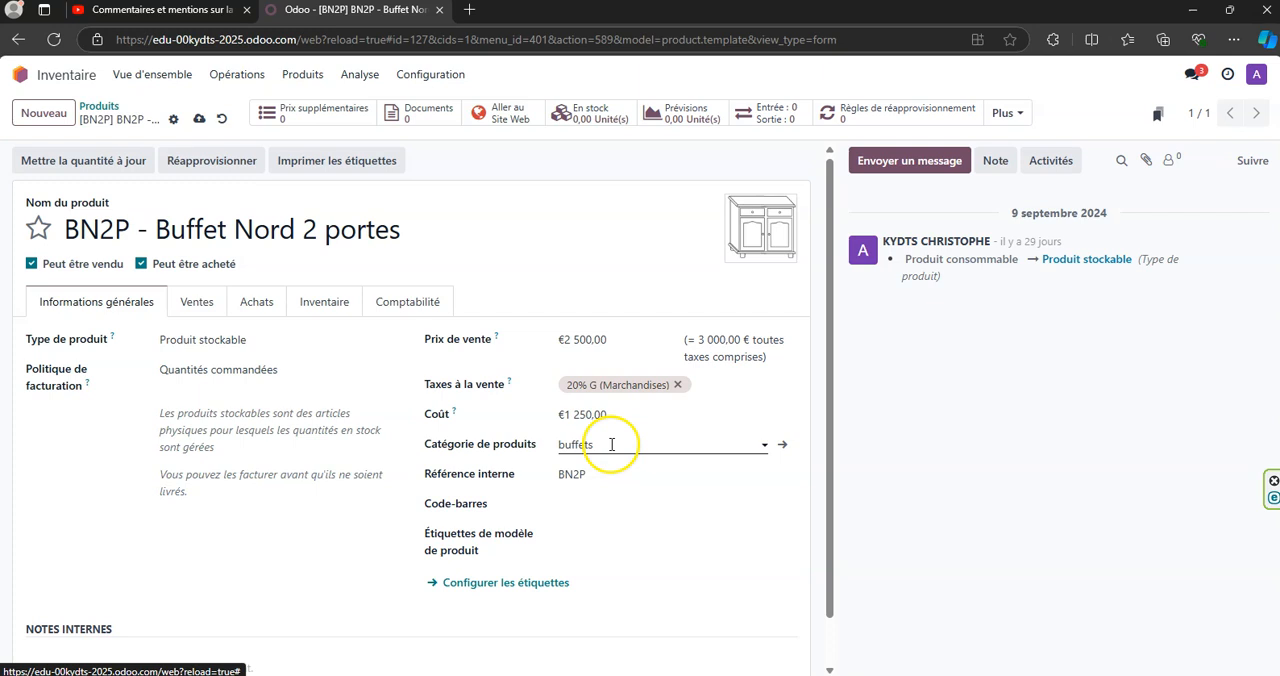
click(422, 306)
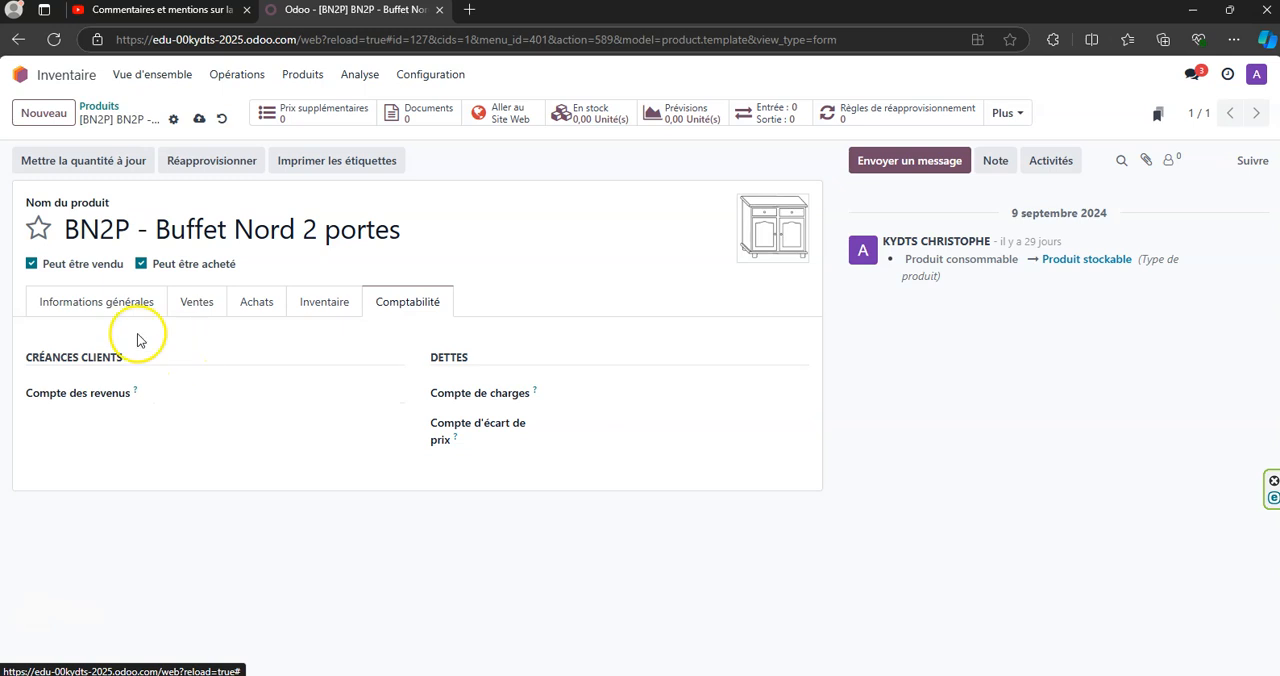
click(96, 306)
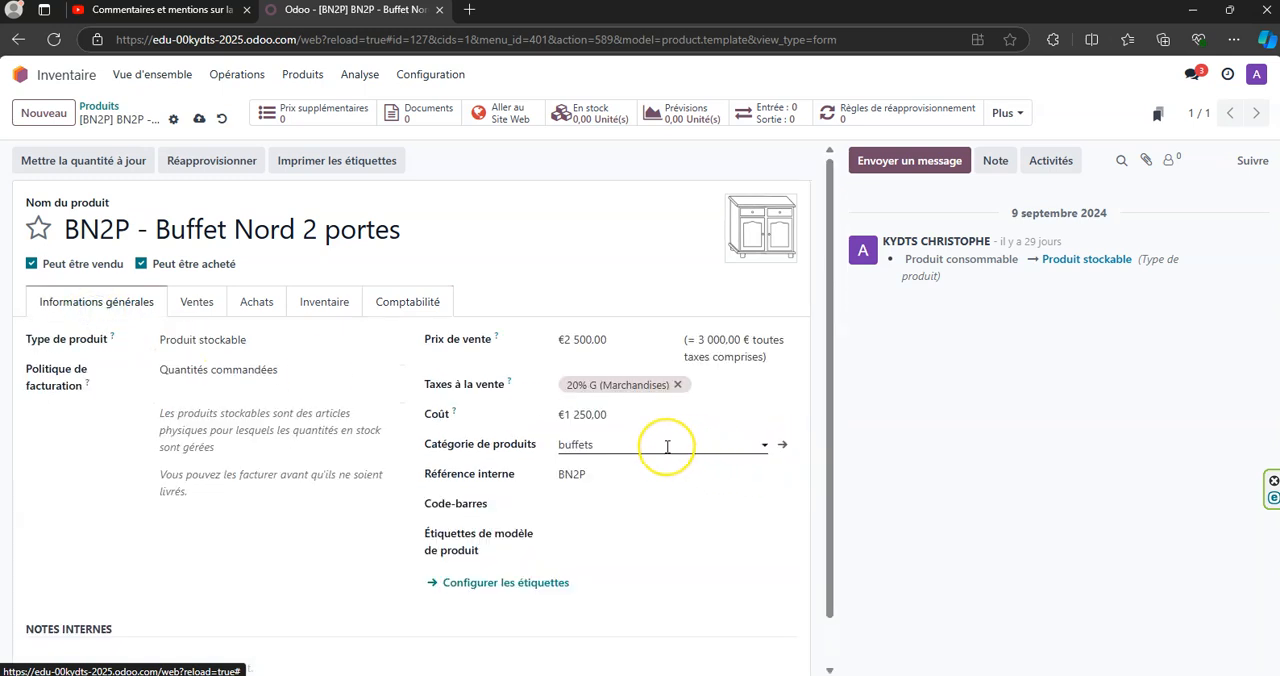